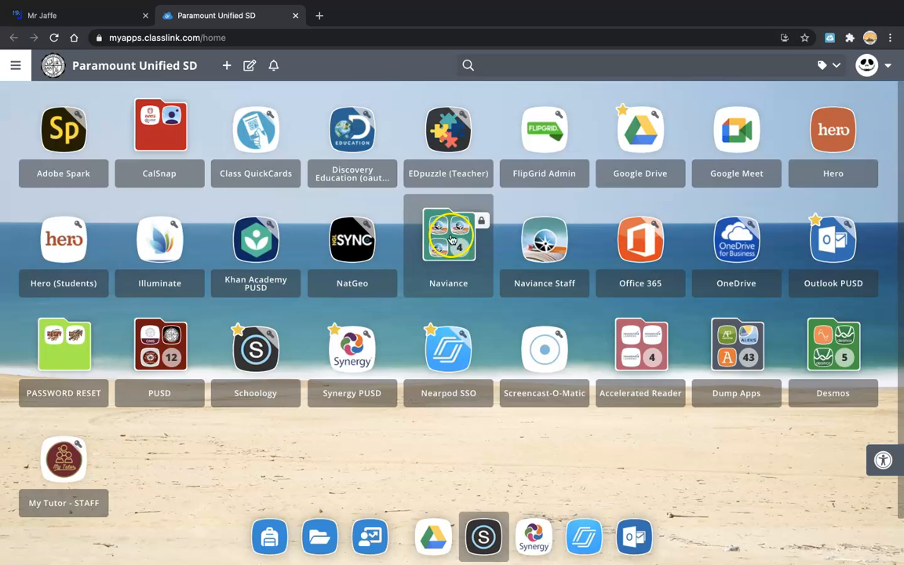
# Open and close the Naviance folder in LaunchPad, then launch Naviance Staff in a new tab.
pyautogui.moveTo(449, 236)
pyautogui.mouseDown()
pyautogui.moveTo(540, 237)
pyautogui.moveTo(431, 222)
pyautogui.moveTo(460, 240)
pyautogui.mouseUp()
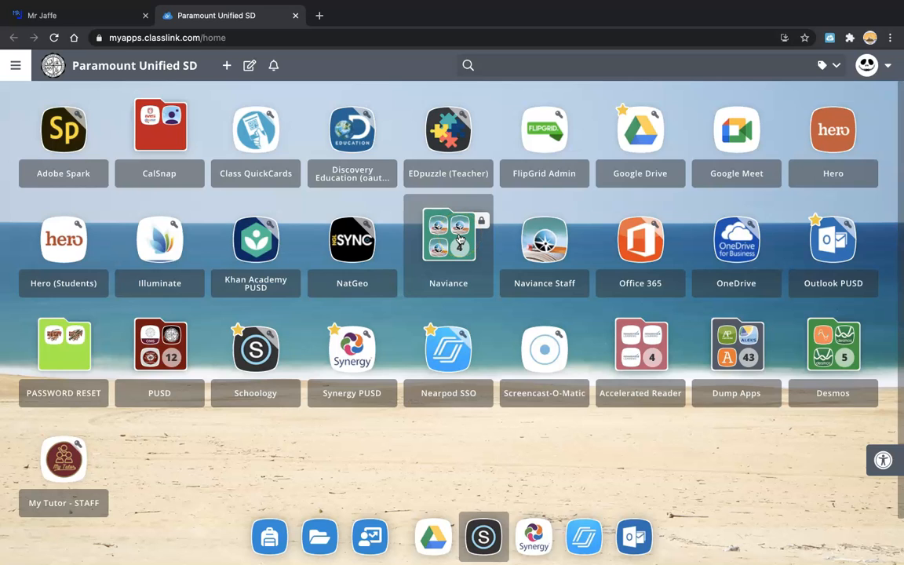
pyautogui.click(460, 238)
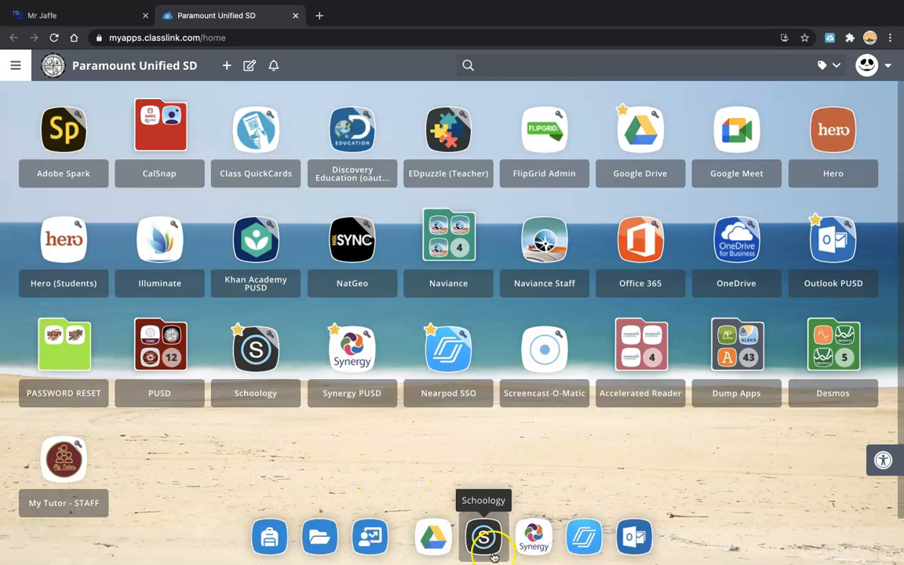
pyautogui.click(447, 233)
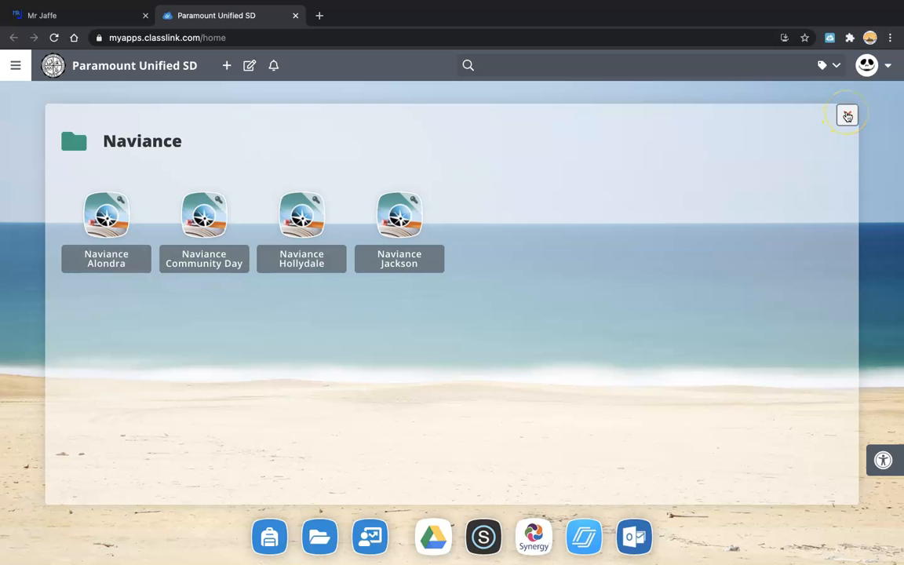
pyautogui.click(848, 116)
pyautogui.click(574, 231)
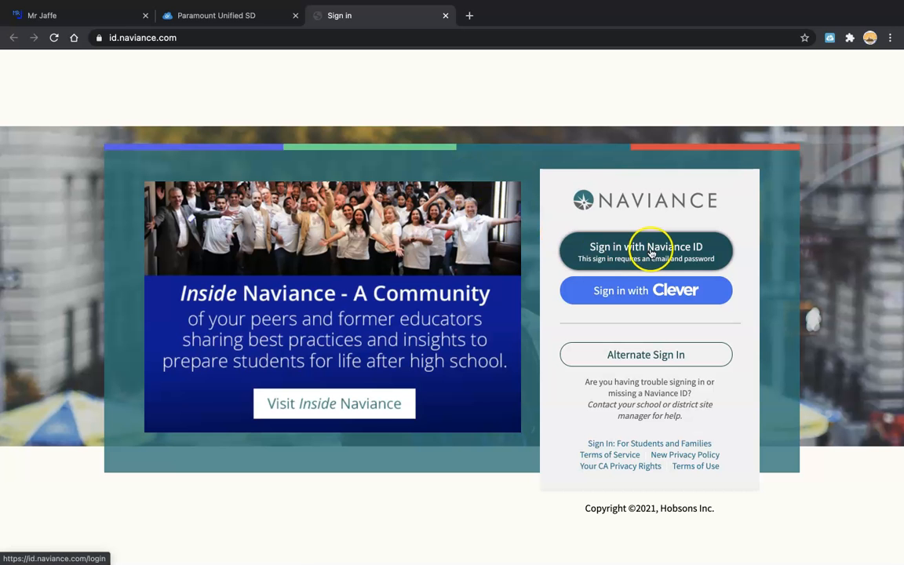
# Sign in with a Naviance ID, entering the account e-mail and password.
pyautogui.click(654, 258)
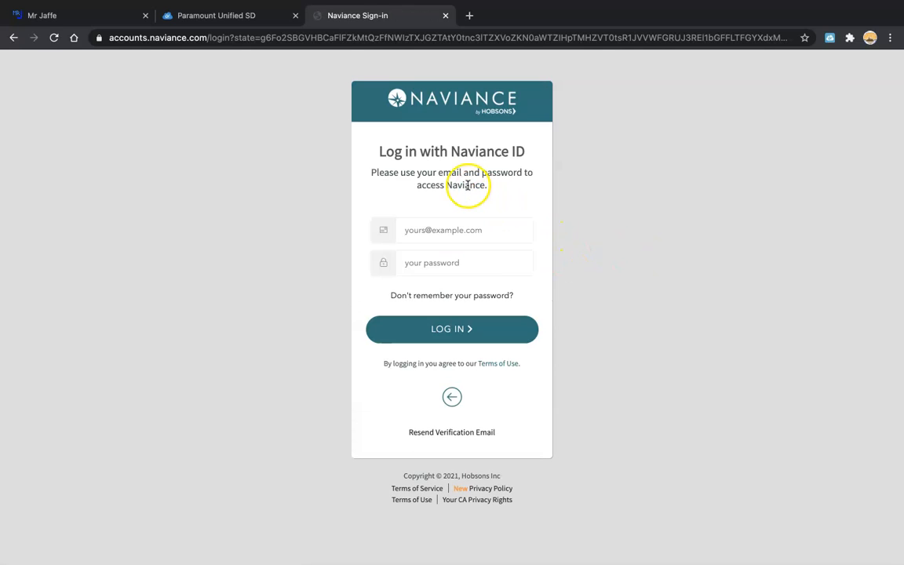
pyautogui.click(445, 229)
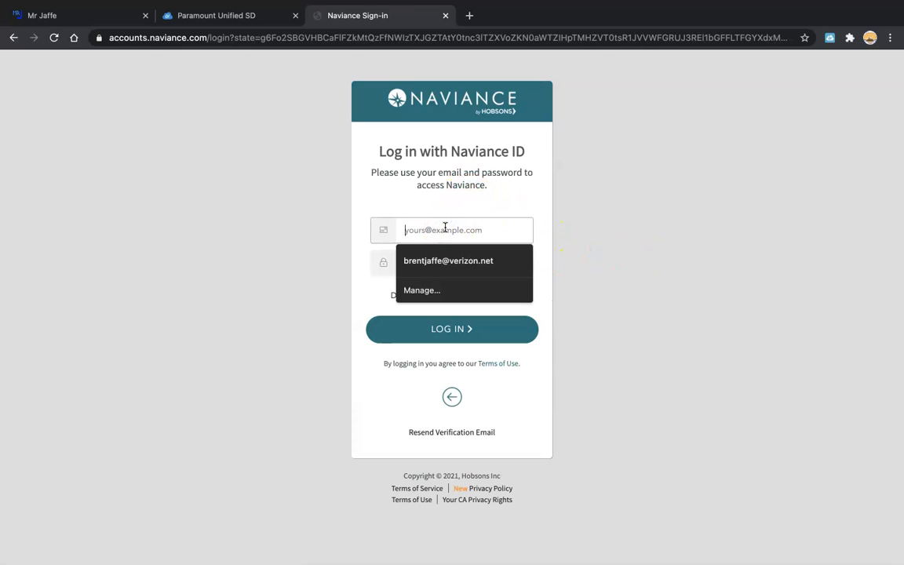
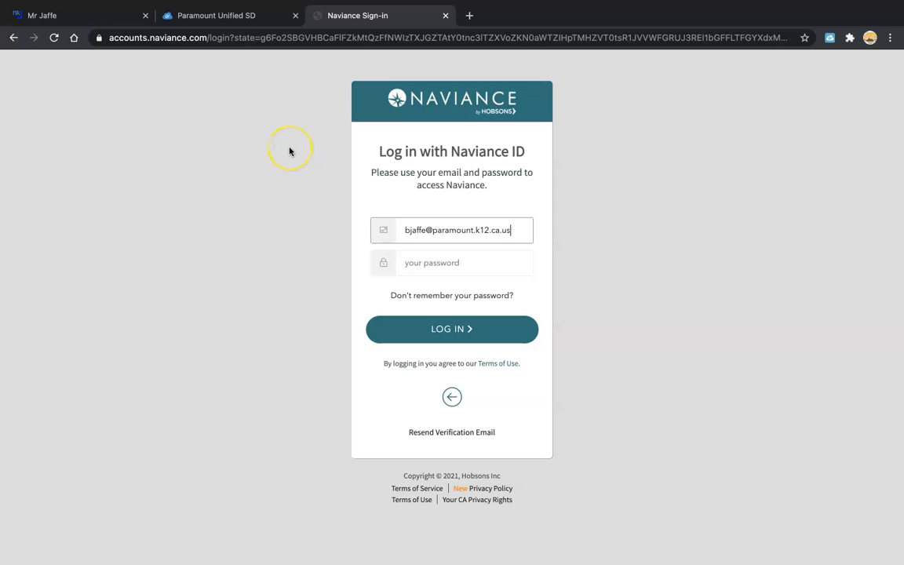
pyautogui.press('Tab')
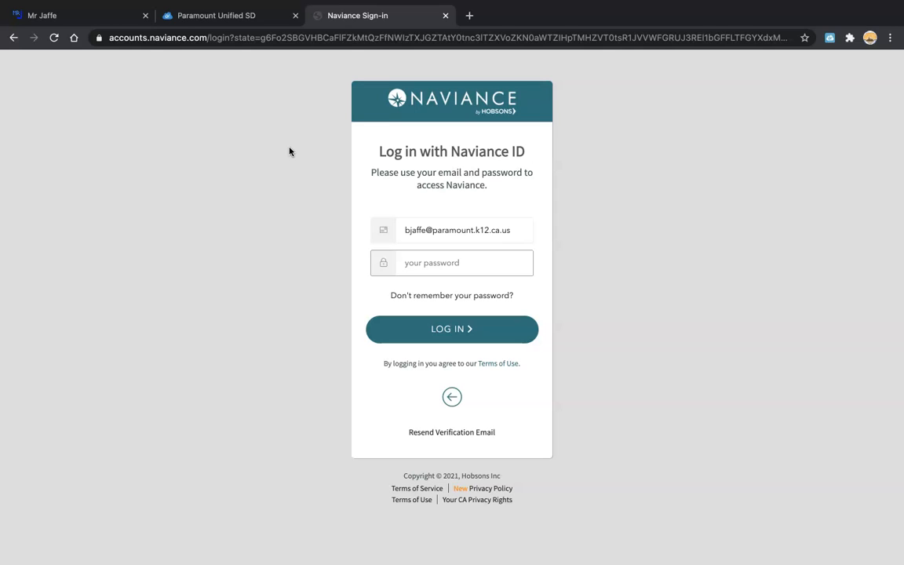
pyautogui.write('•')
pyautogui.press('Return')
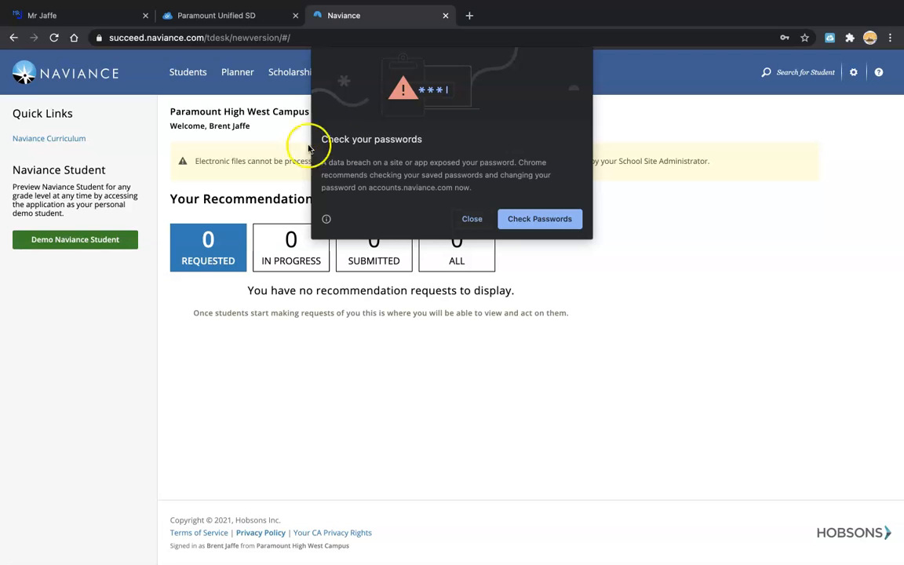
# Dismiss the password breach warning and open the Demo Naviance Student preview.
pyautogui.click(474, 220)
pyautogui.click(73, 239)
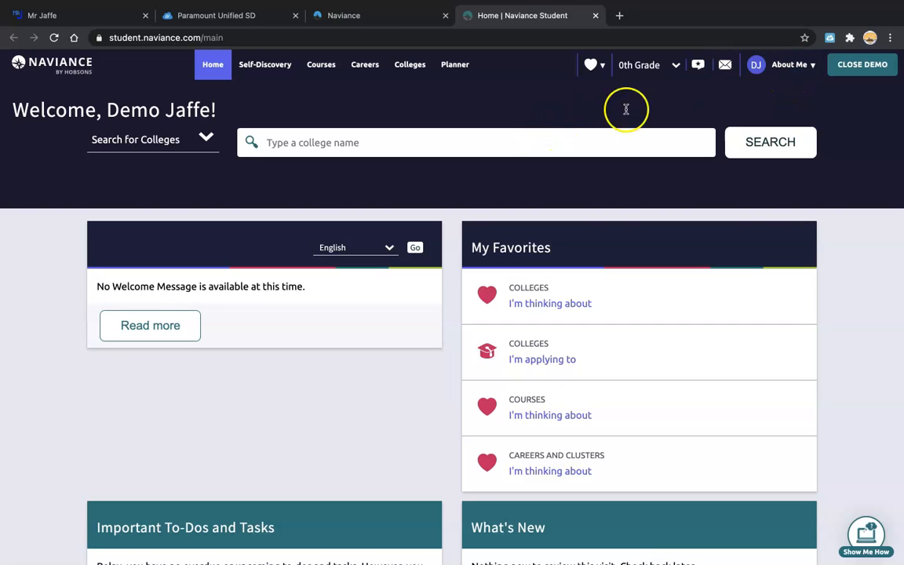
# Look through the About Me menu and scroll the student home page.
pyautogui.click(795, 67)
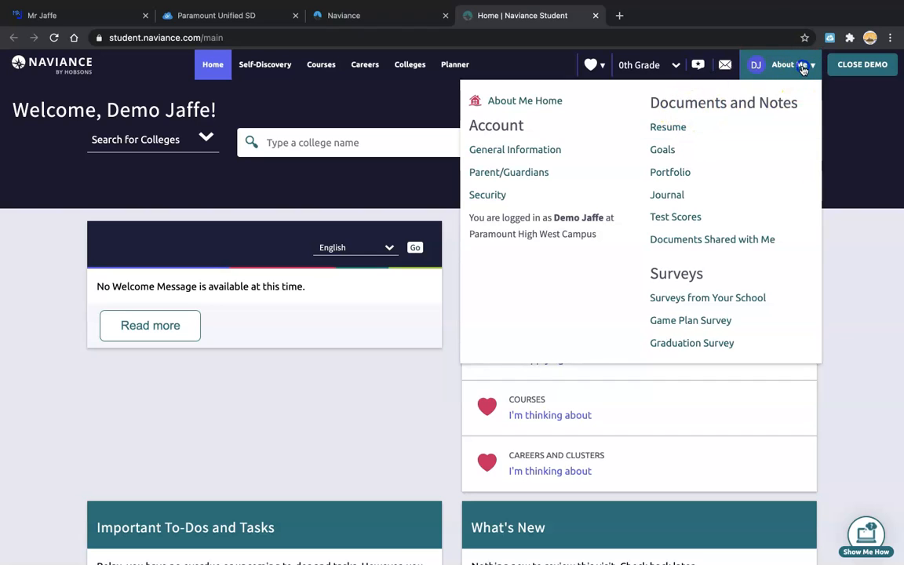
pyautogui.click(804, 70)
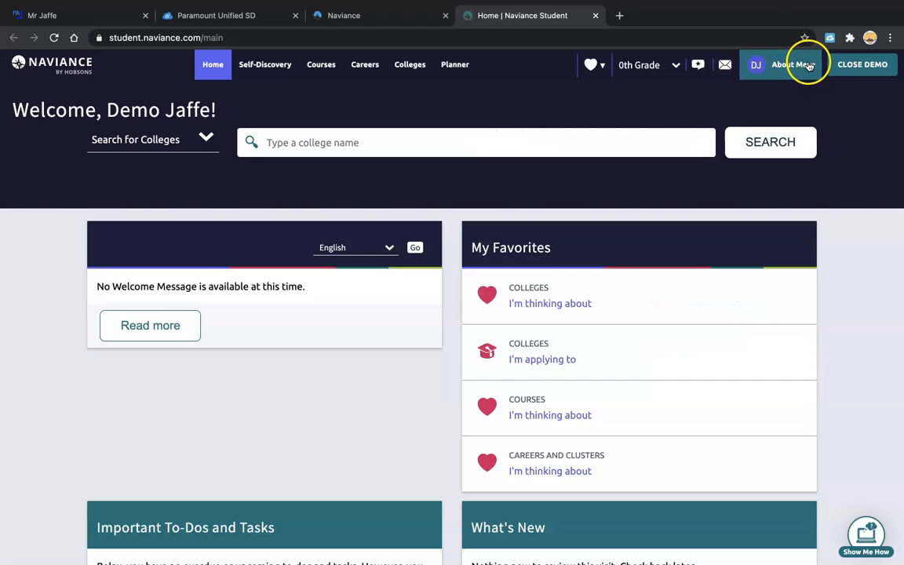
pyautogui.scroll(-1, 801, 66)
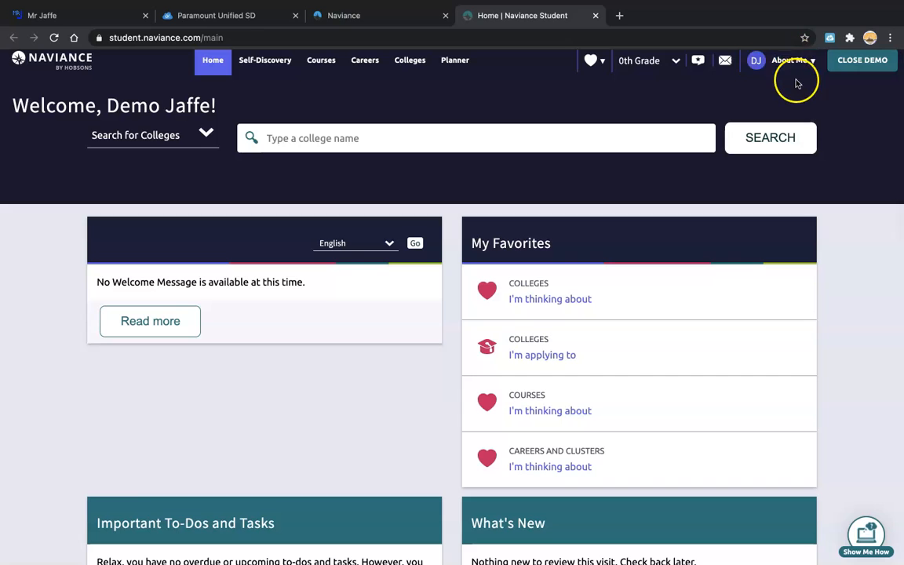
pyautogui.scroll(-5, 797, 84)
pyautogui.scroll(6, 811, 56)
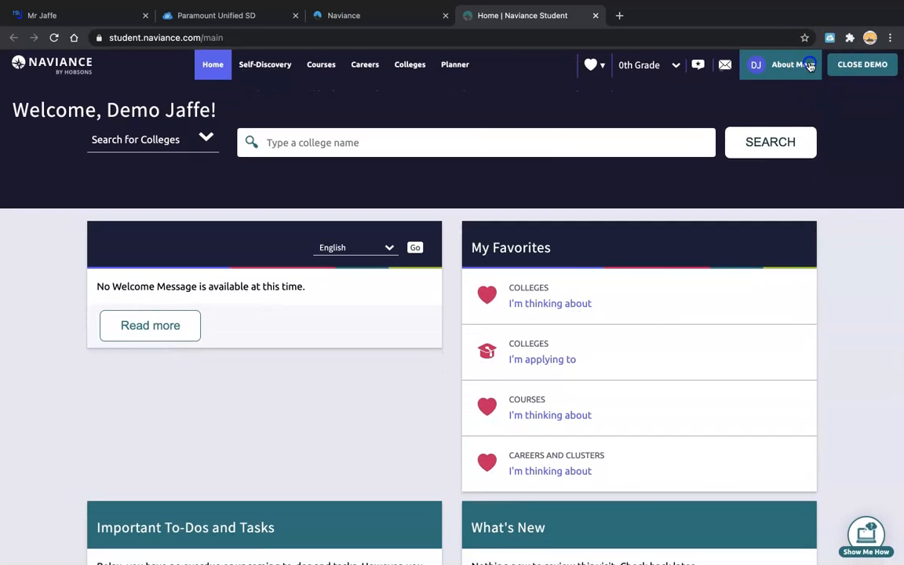
# Go to Resume under About Me and review the existing Objective, Summary, Education, Awards and Leadership entries.
pyautogui.click(811, 66)
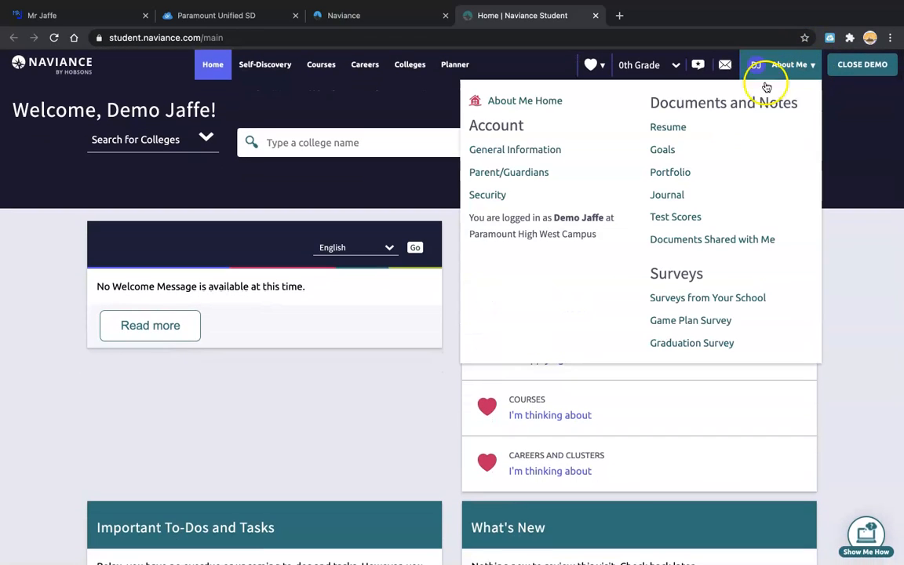
pyautogui.click(669, 128)
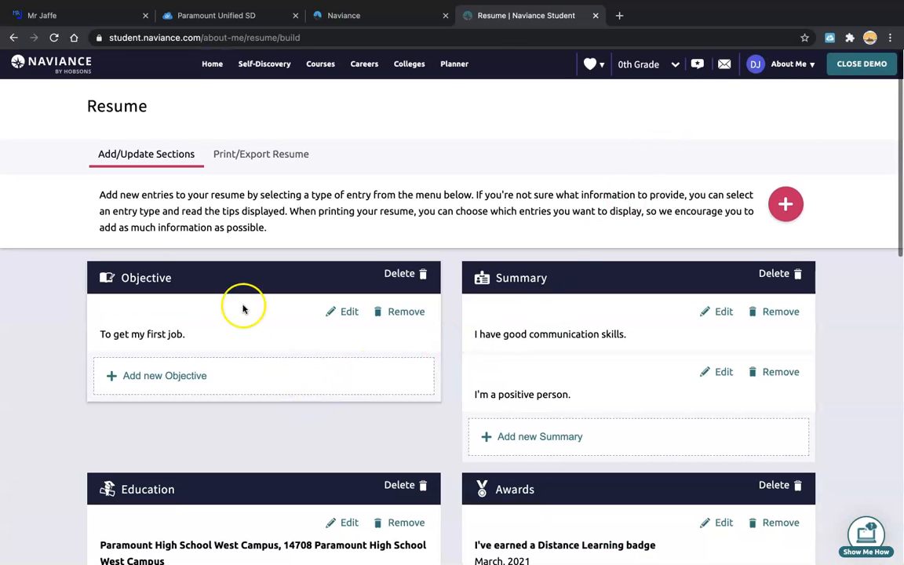
pyautogui.scroll(-1, 463, 348)
pyautogui.scroll(-8, 463, 348)
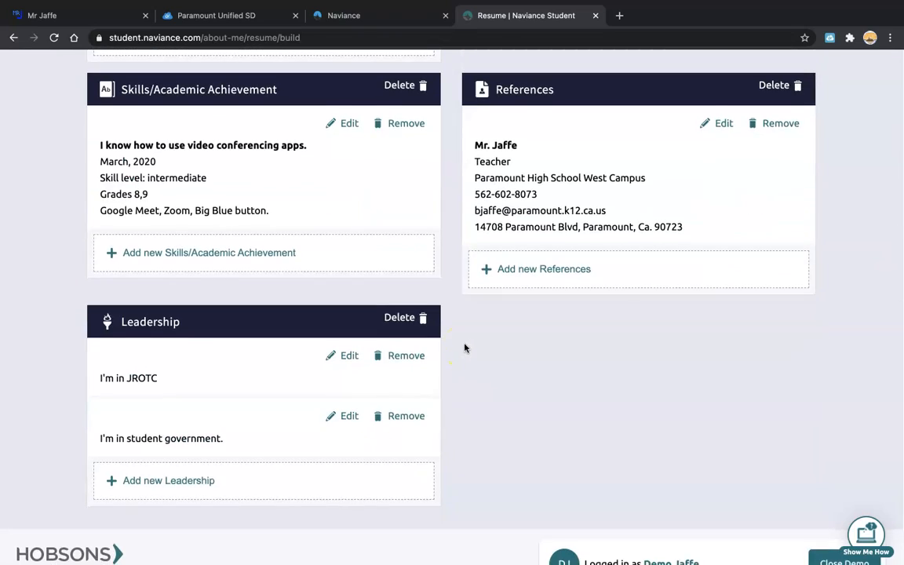
pyautogui.scroll(3, 464, 350)
pyautogui.scroll(6, 465, 348)
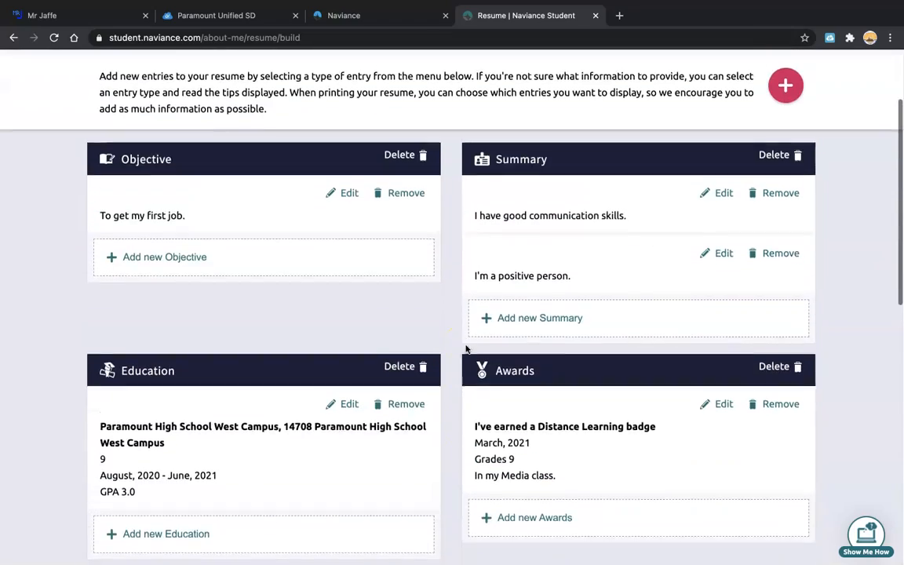
pyautogui.click(786, 206)
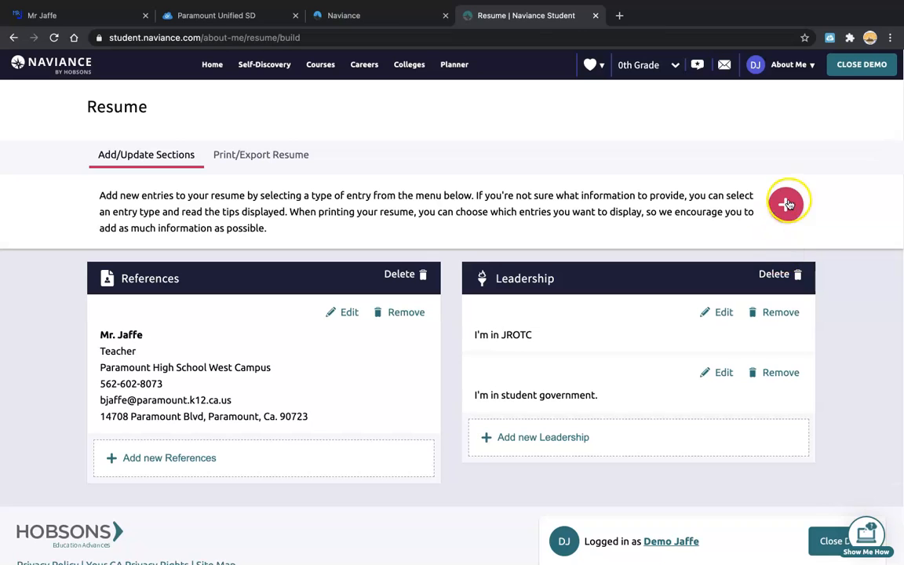
# Show the resume's add-entry list, Objective through Leadership.
pyautogui.click(788, 205)
pyautogui.scroll(-2, 792, 204)
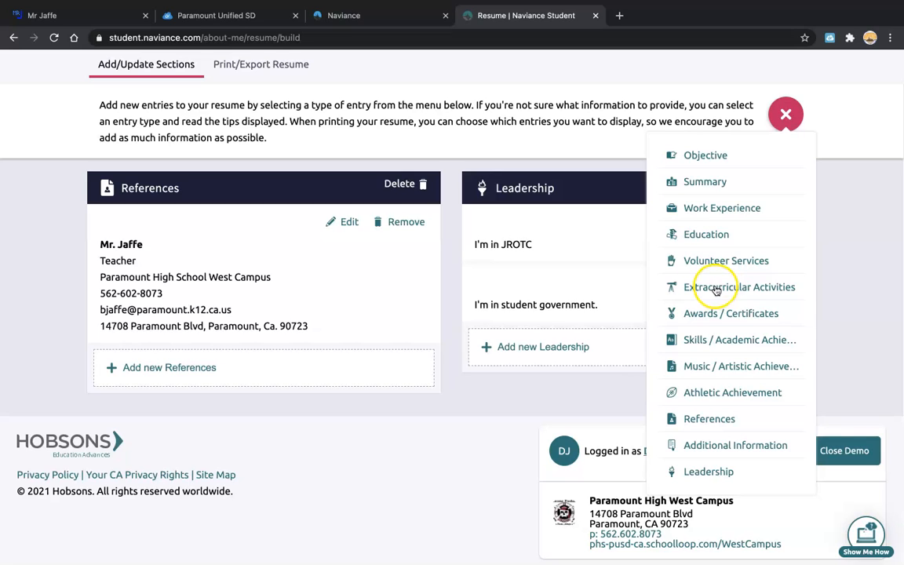
# Add an Objective entry reading 'I want to get my first job.'.
pyautogui.click(700, 154)
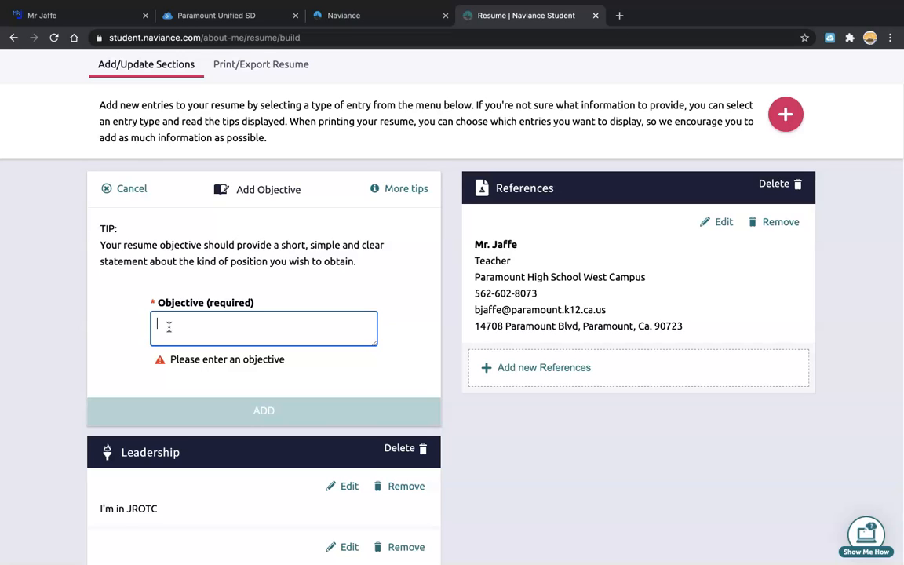
pyautogui.write('I')
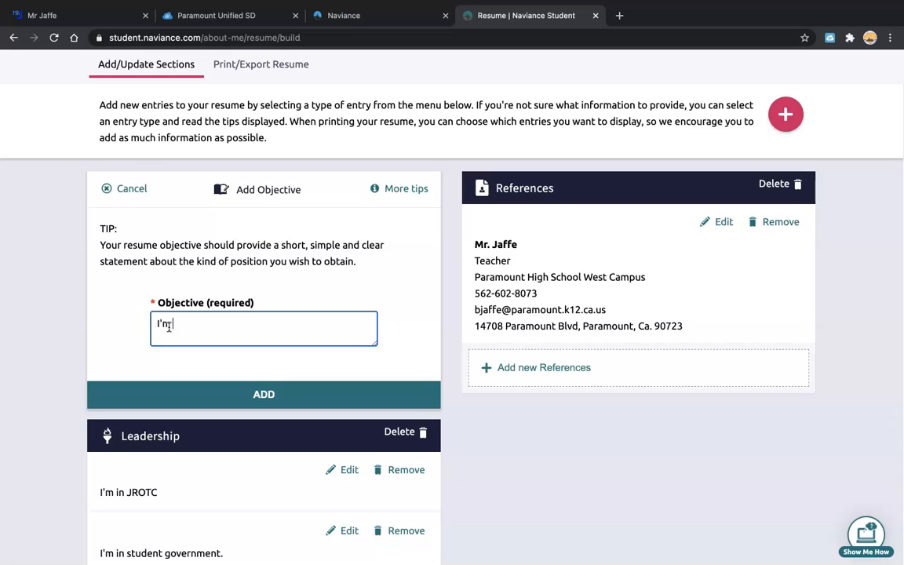
pyautogui.press('BackSpace')
pyautogui.write('I')
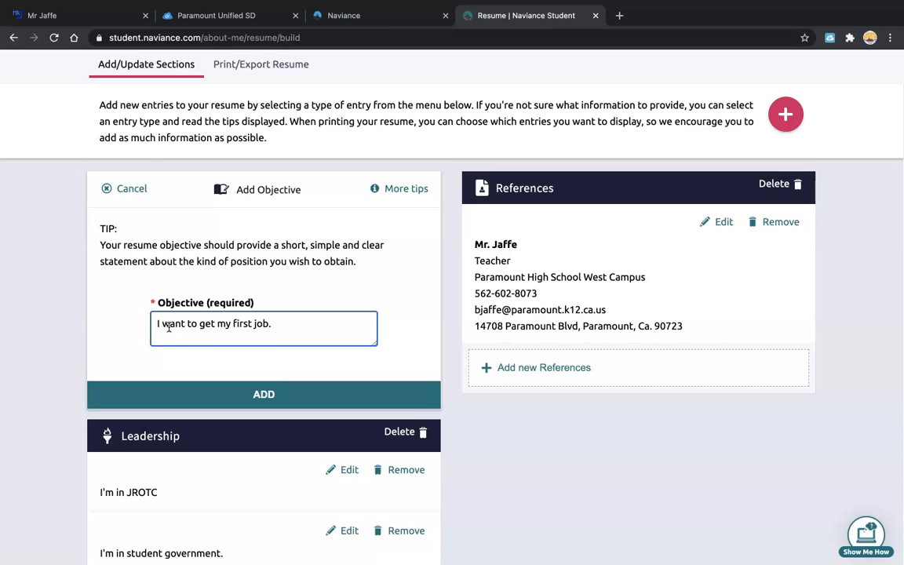
pyautogui.click(242, 394)
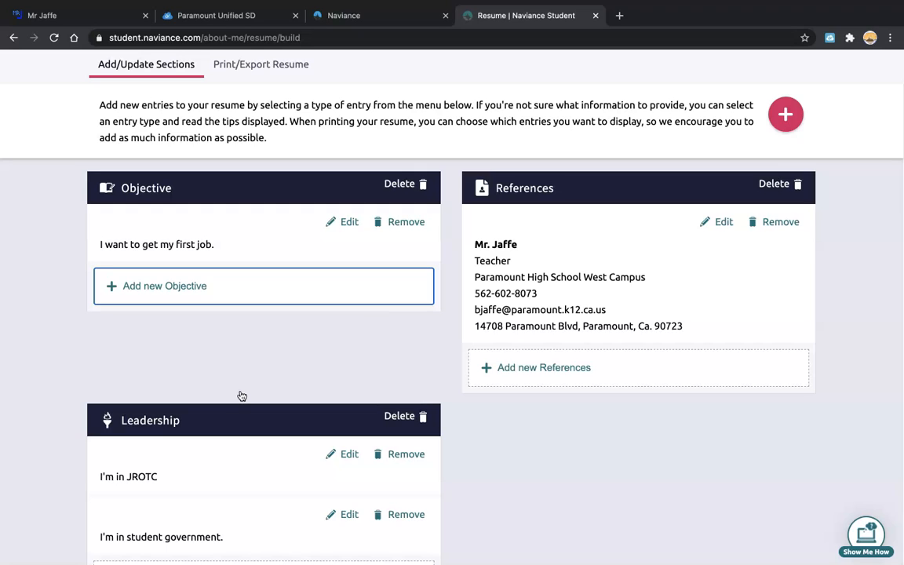
# Add a second objective, 'want to get a job at a comic book store.'.
pyautogui.write('wan')
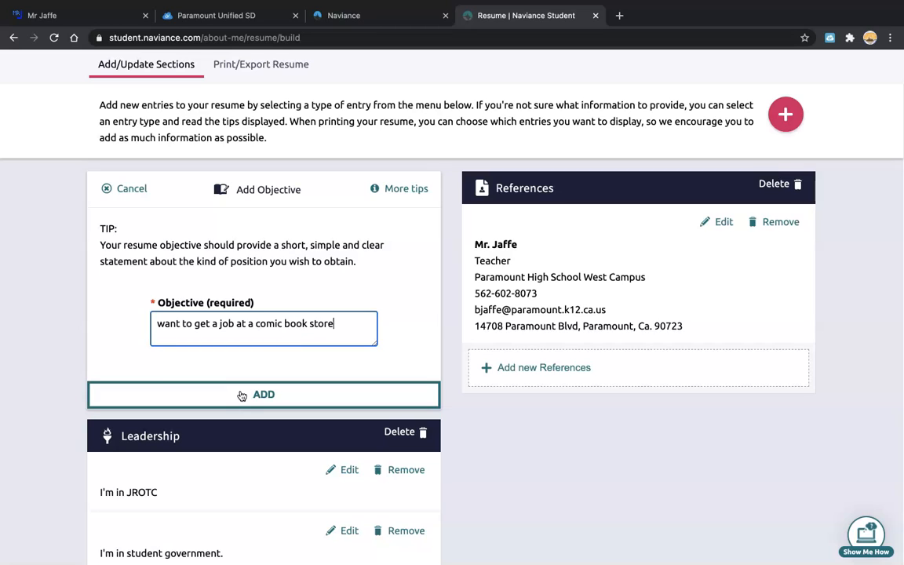
pyautogui.click(304, 394)
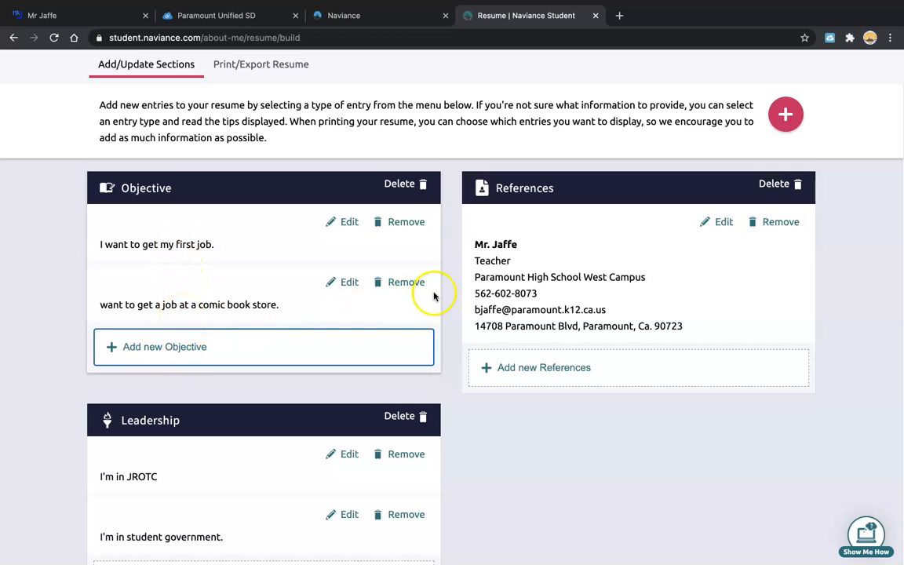
# Open a new Summary form and edit the second objective to begin 'Want to get a job…'.
pyautogui.click(794, 115)
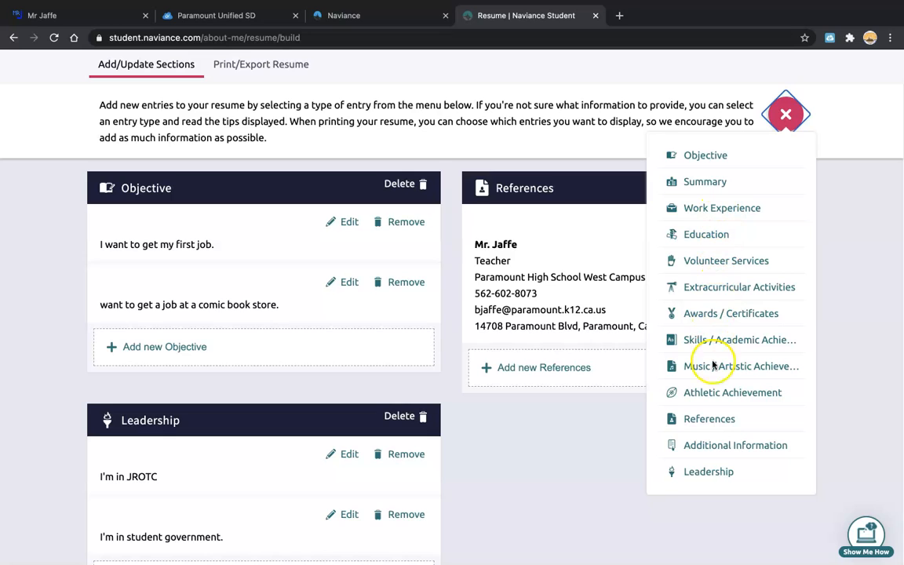
pyautogui.click(688, 183)
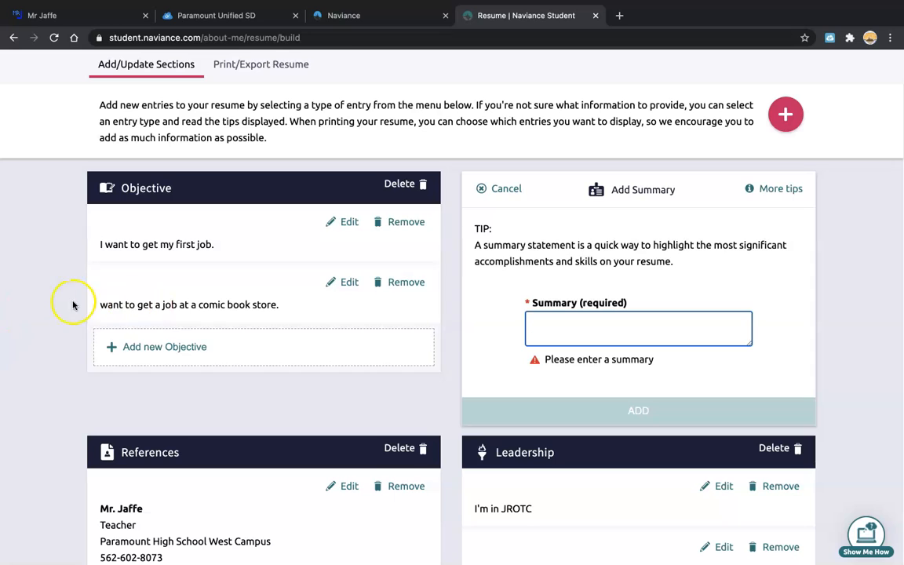
pyautogui.click(340, 282)
pyautogui.click(163, 323)
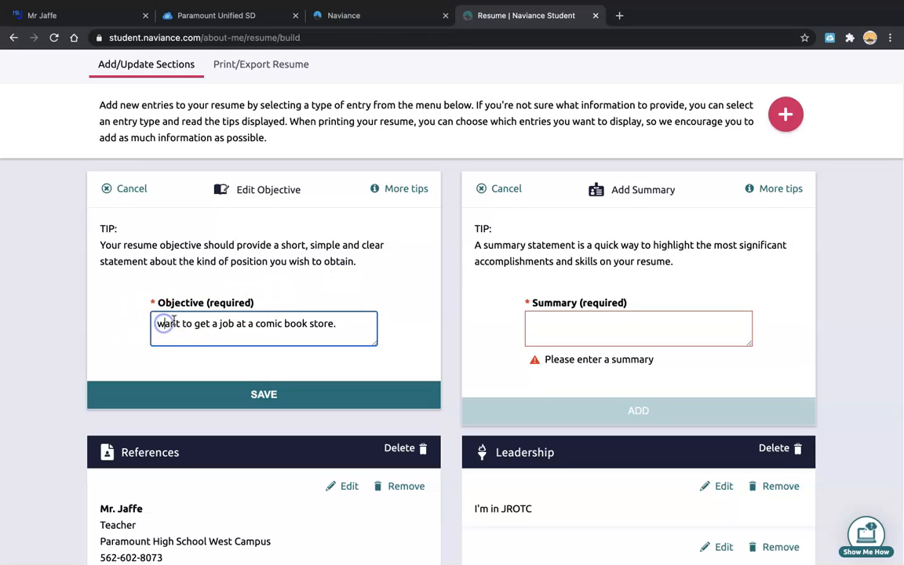
pyautogui.press('BackSpace')
pyautogui.write('W')
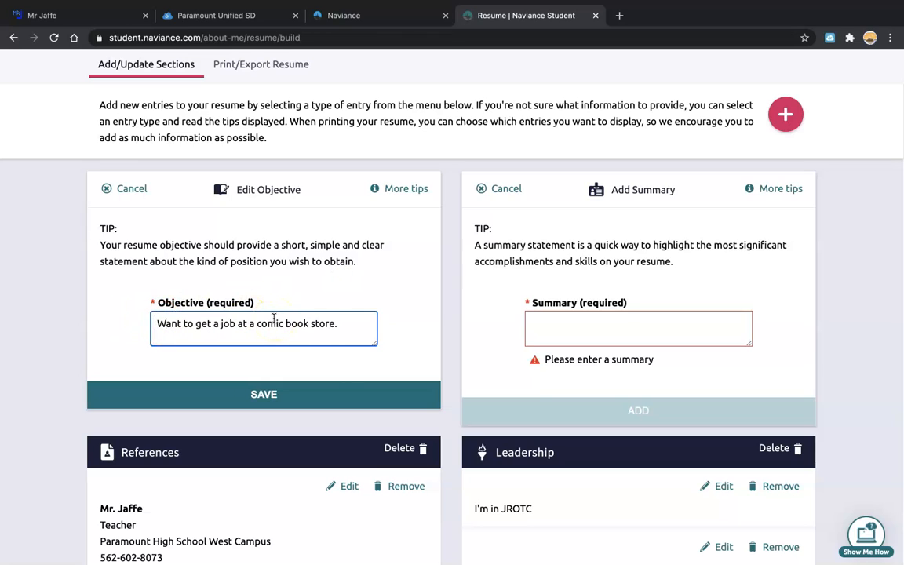
pyautogui.click(275, 394)
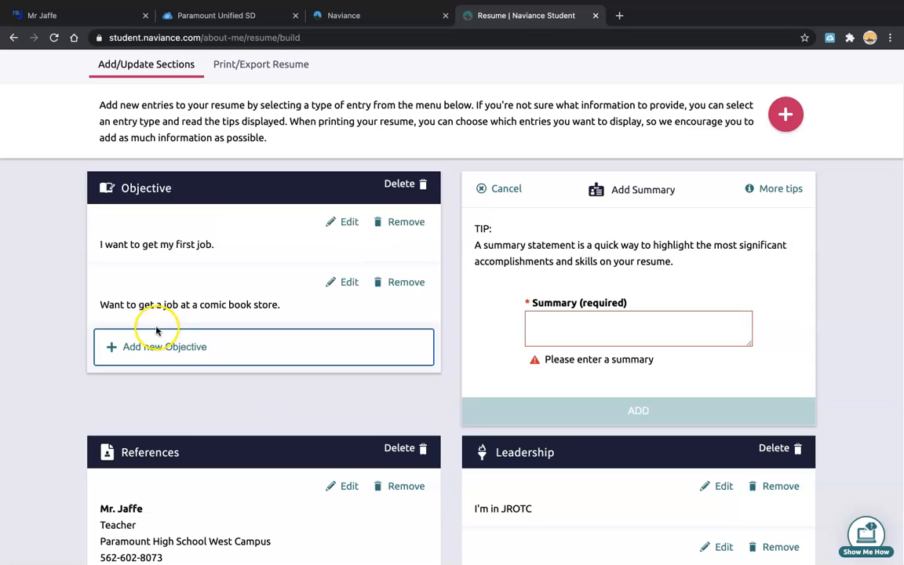
# Add the summary 'I really love comics.'.
pyautogui.click(538, 320)
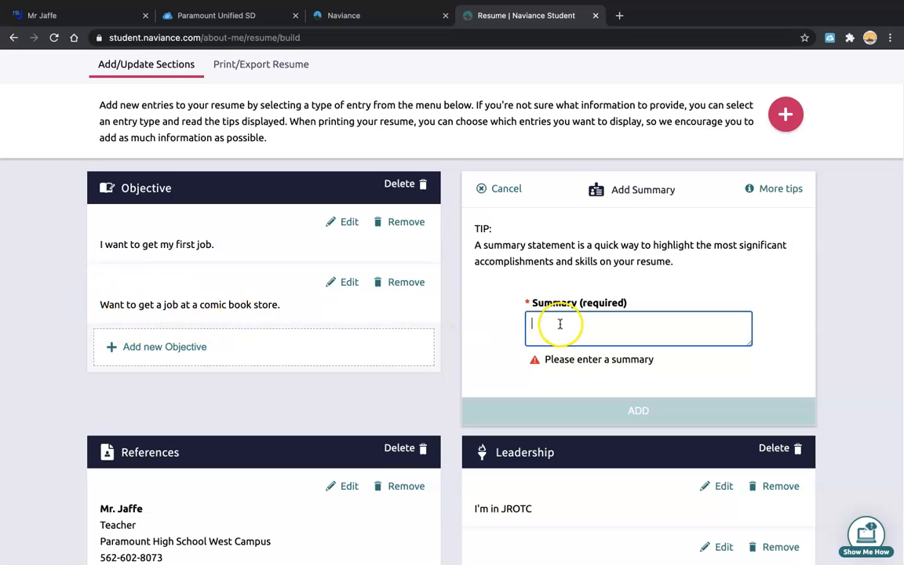
pyautogui.write('I')
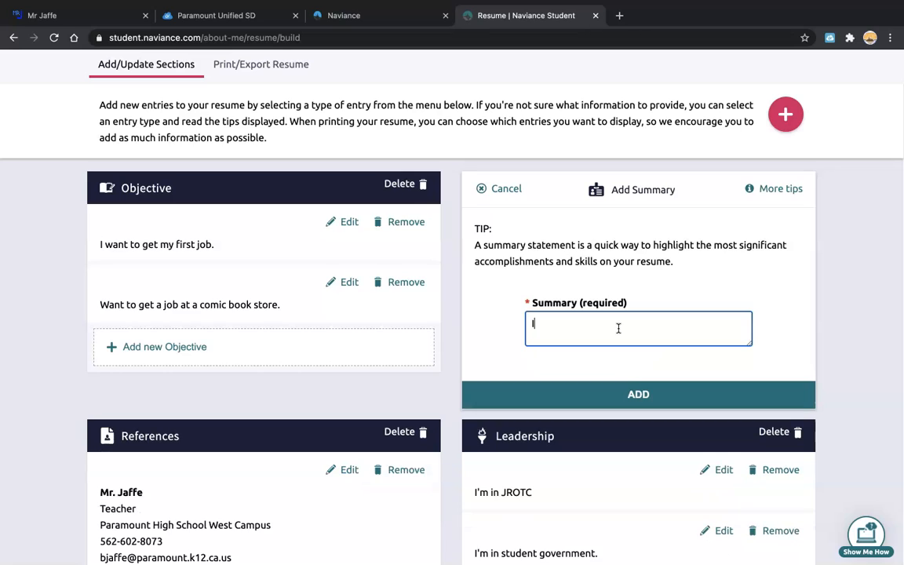
pyautogui.write(' really love comics.')
pyautogui.click(653, 393)
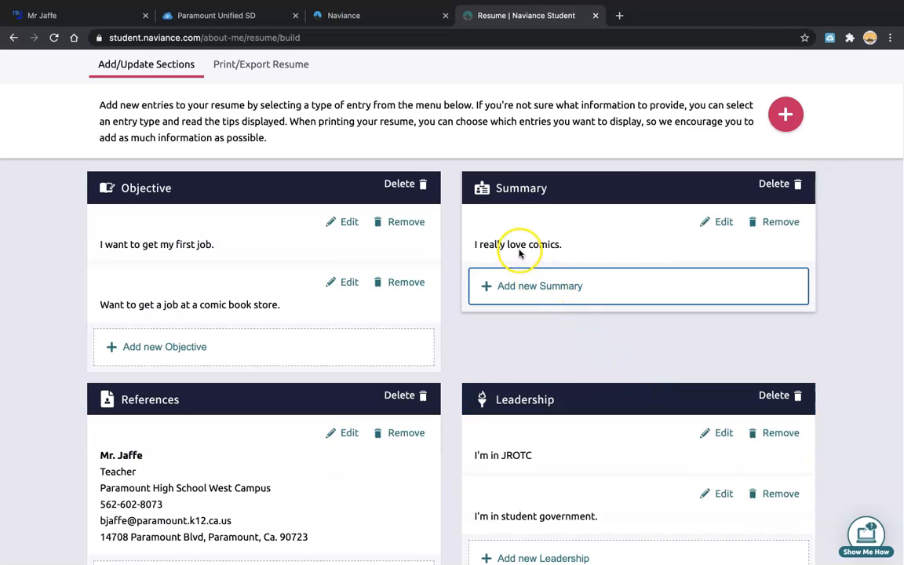
# Add a second summary about having good communication skills.
pyautogui.click(529, 287)
pyautogui.click(570, 327)
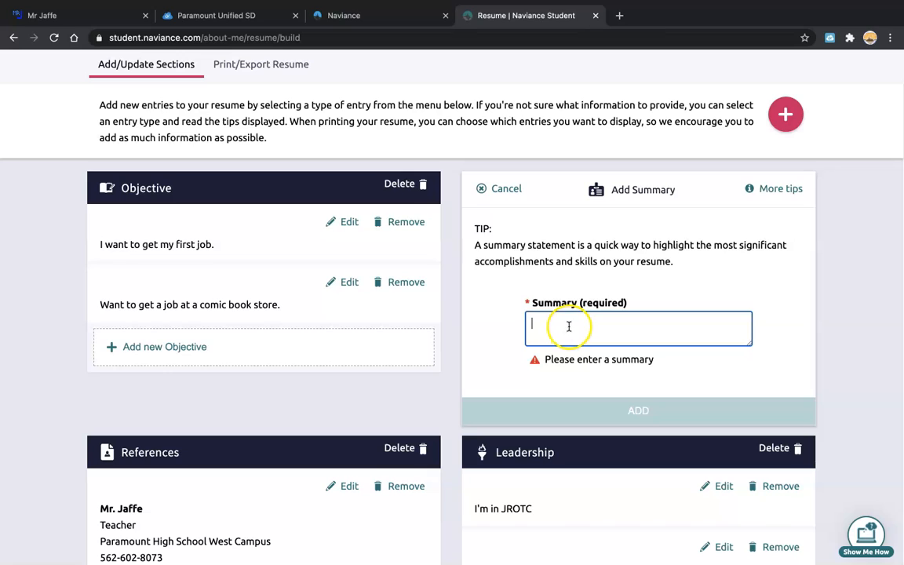
pyautogui.write('I')
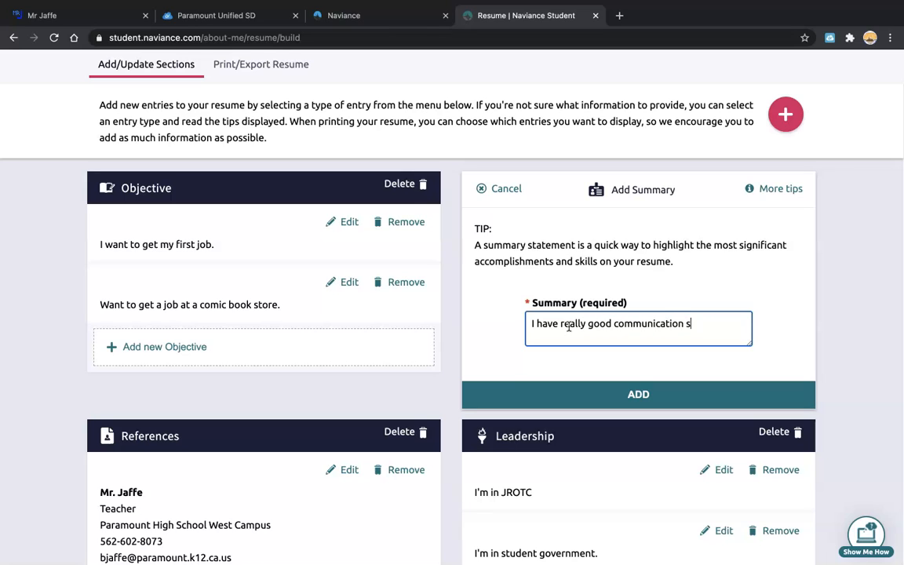
pyautogui.click(632, 390)
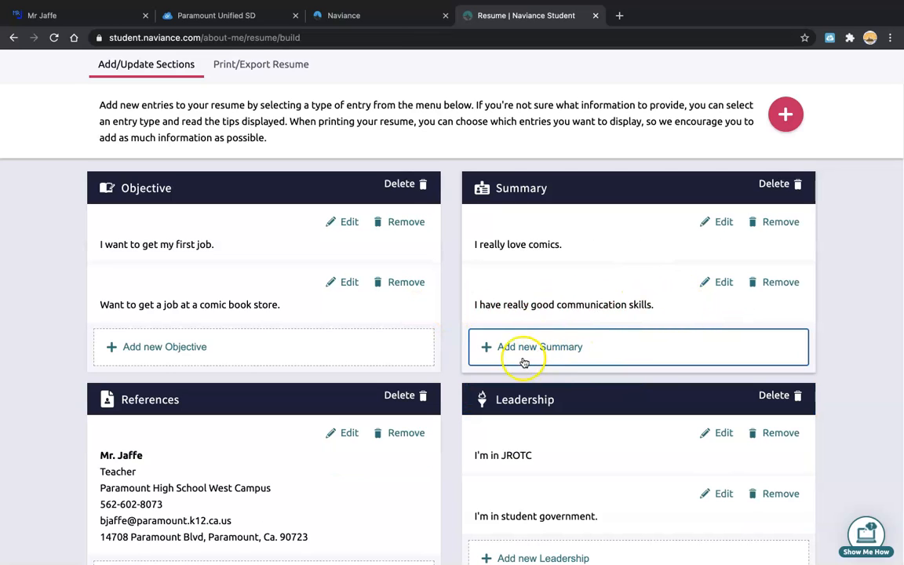
# Add a third summary, 'I have a positive attitude.', correcting the spelling of 'attitude'.
pyautogui.click(509, 346)
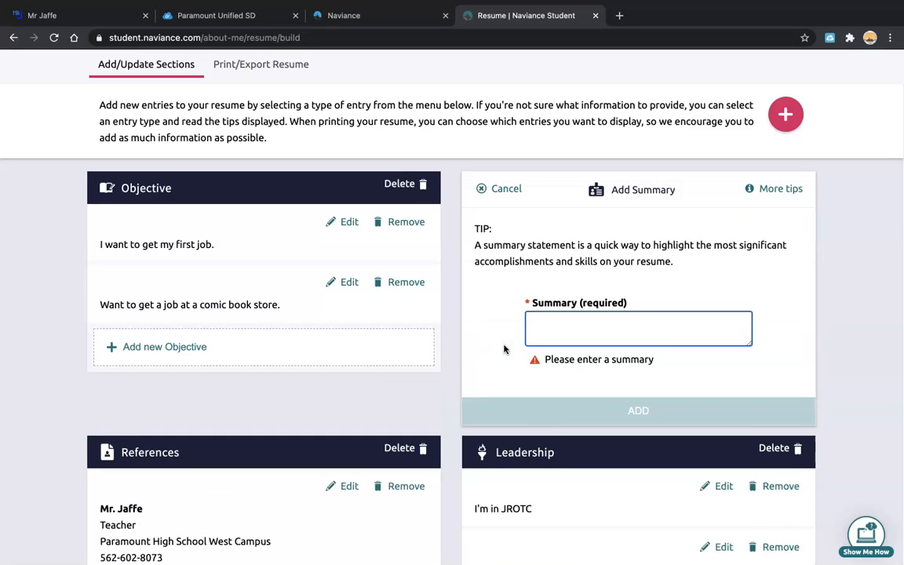
pyautogui.write('I have a positive atgtitude.')
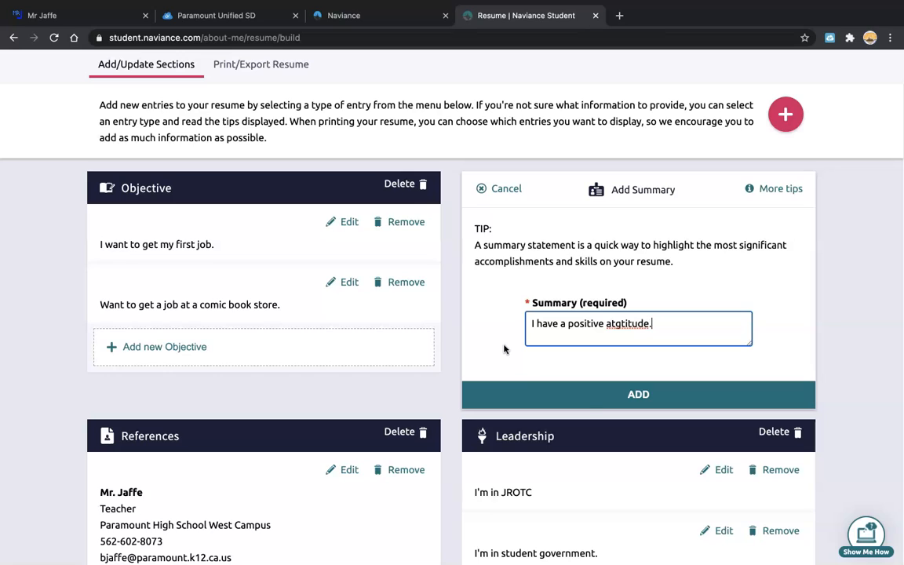
pyautogui.click(620, 323)
pyautogui.press('BackSpace')
pyautogui.write('i')
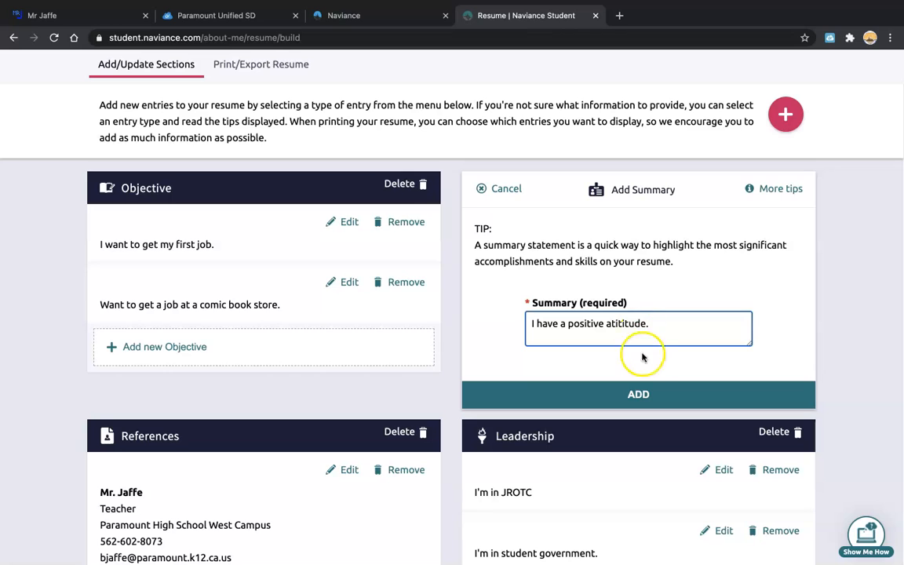
pyautogui.rightClick(632, 324)
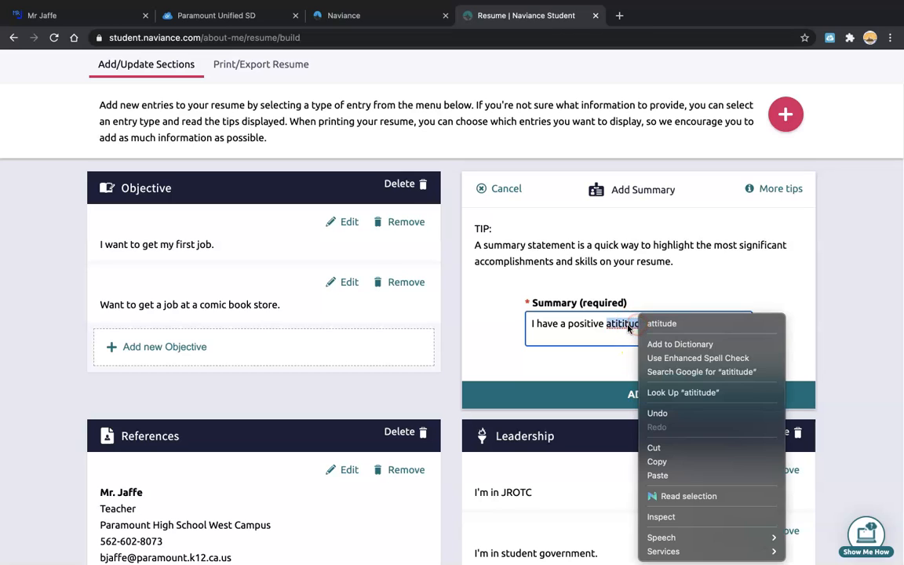
pyautogui.click(661, 324)
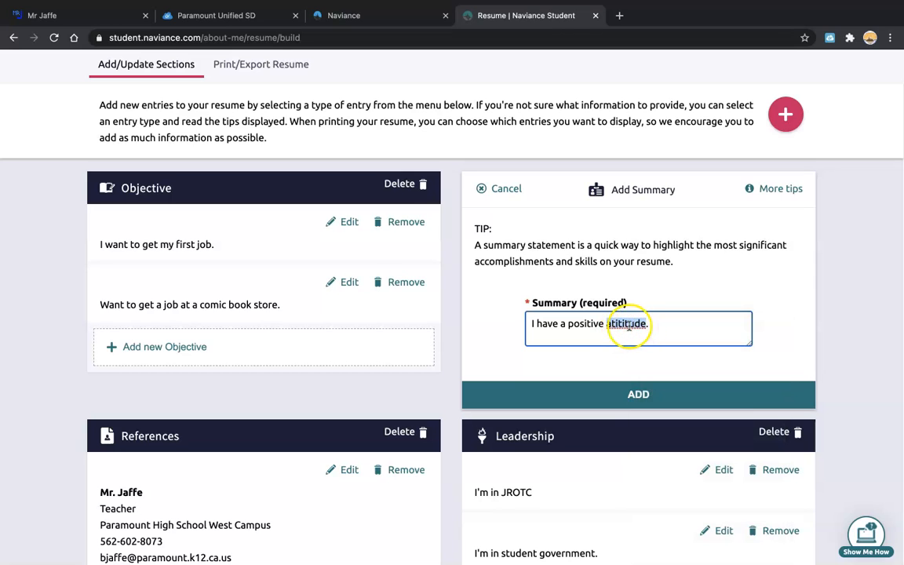
pyautogui.write('.')
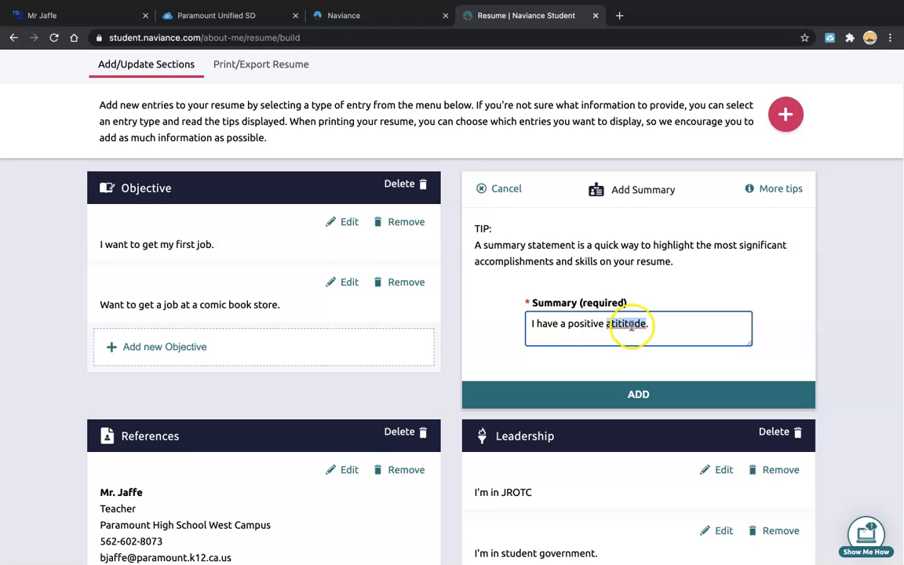
pyautogui.rightClick(631, 324)
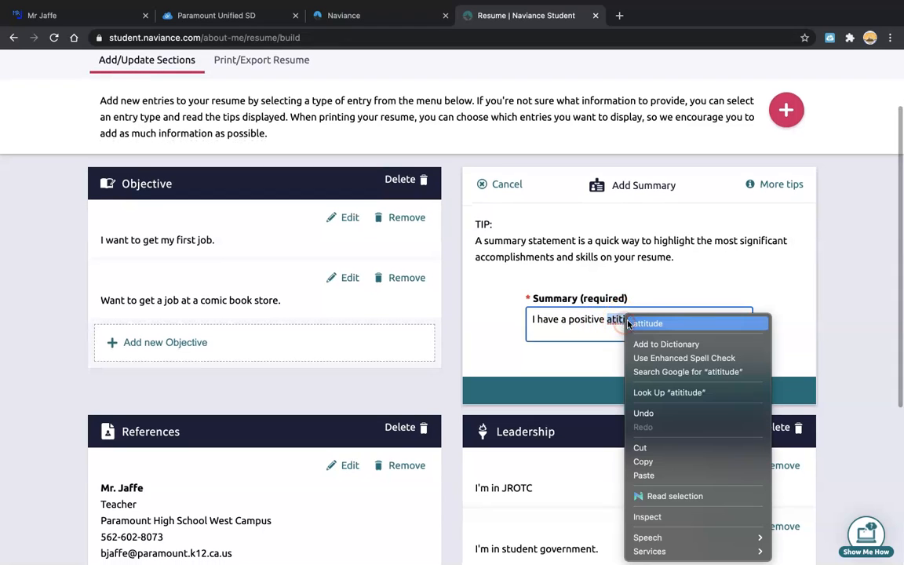
pyautogui.click(655, 327)
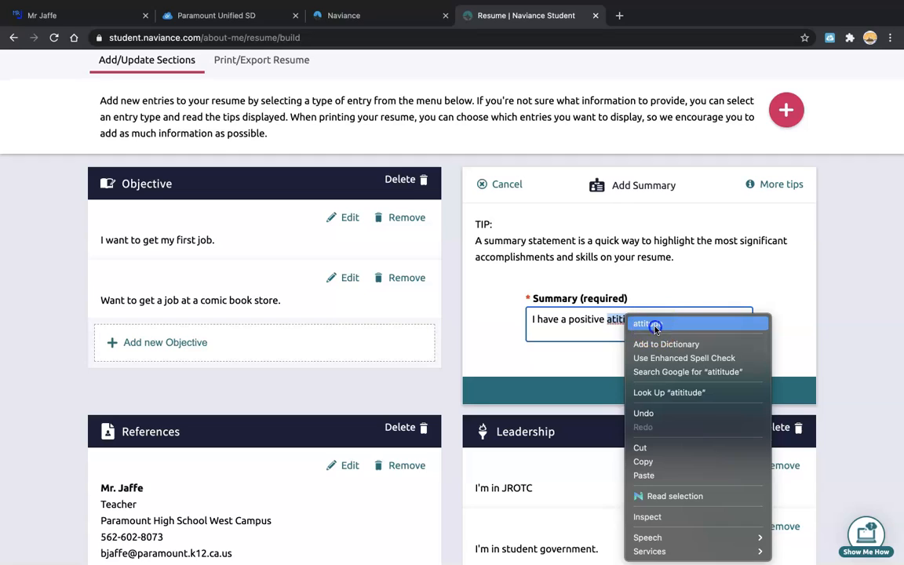
pyautogui.click(655, 321)
pyautogui.write('.')
pyautogui.click(626, 391)
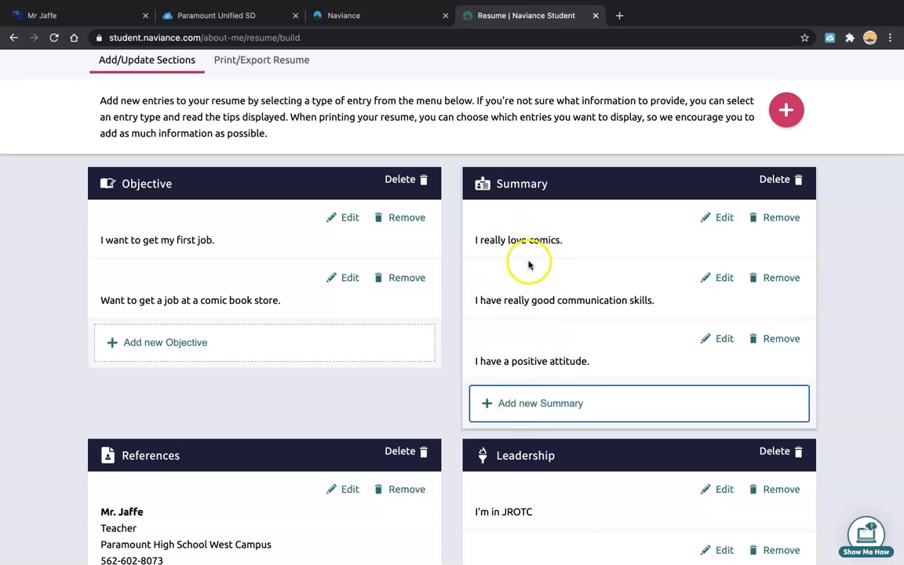
# Start a new Work Experience entry, leaving the Add Work Experience form blank.
pyautogui.scroll(-1, 541, 347)
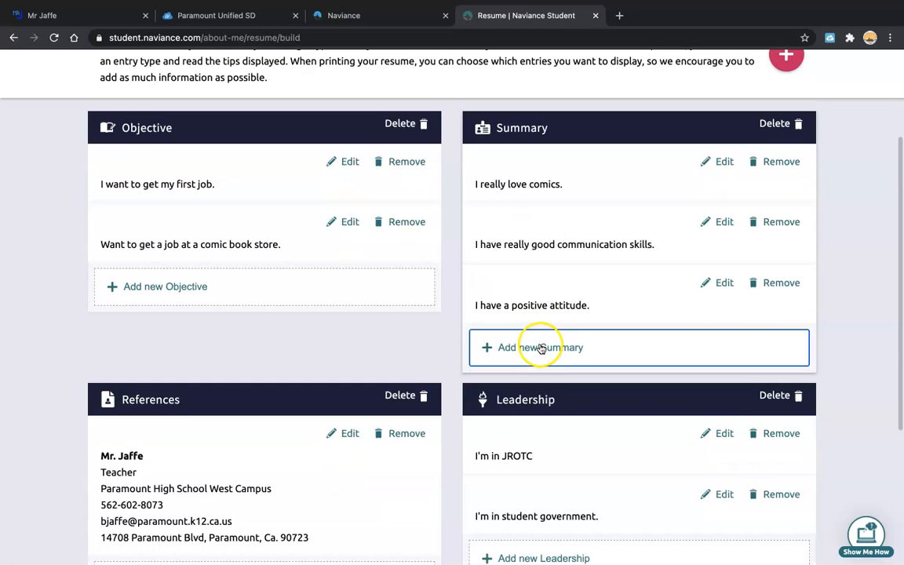
pyautogui.scroll(3, 757, 124)
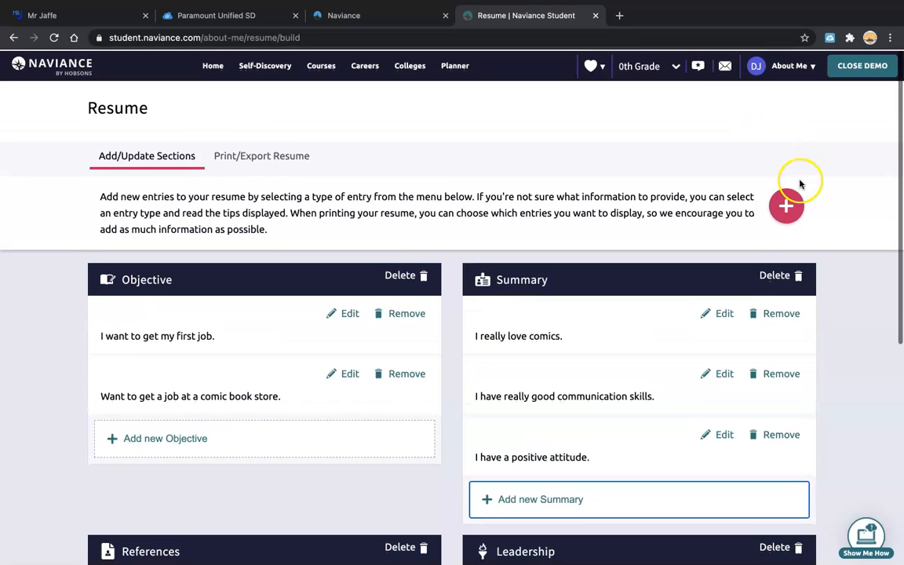
pyautogui.click(785, 201)
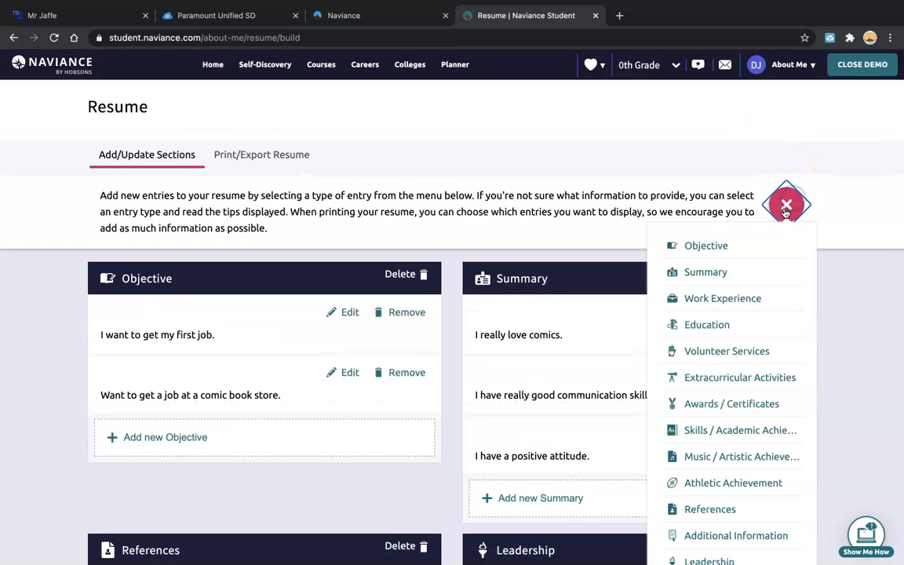
pyautogui.click(721, 302)
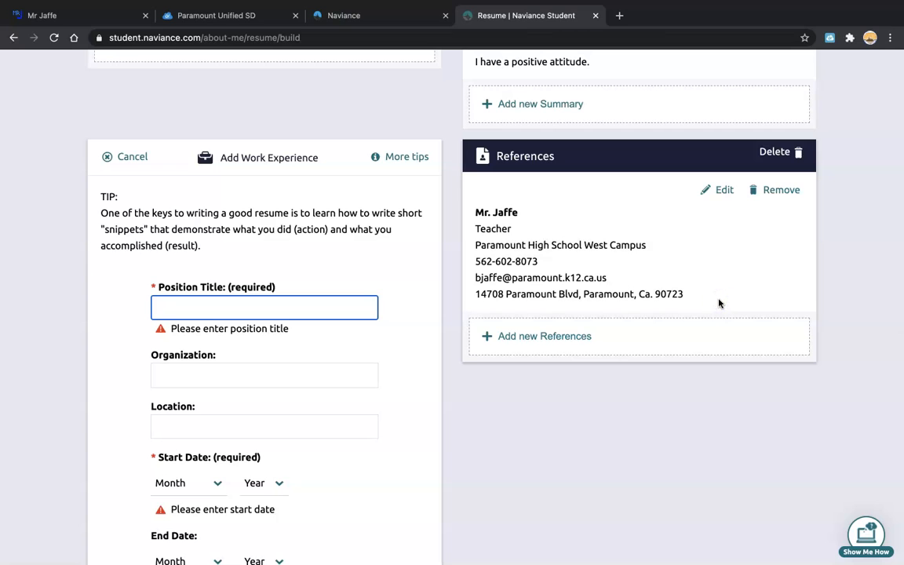
pyautogui.scroll(-3, 237, 172)
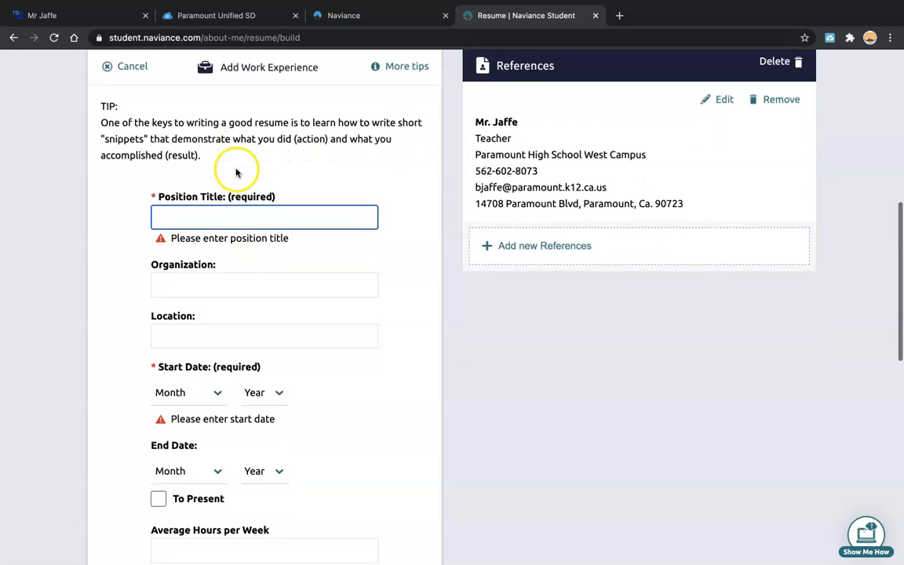
pyautogui.scroll(-1, 236, 173)
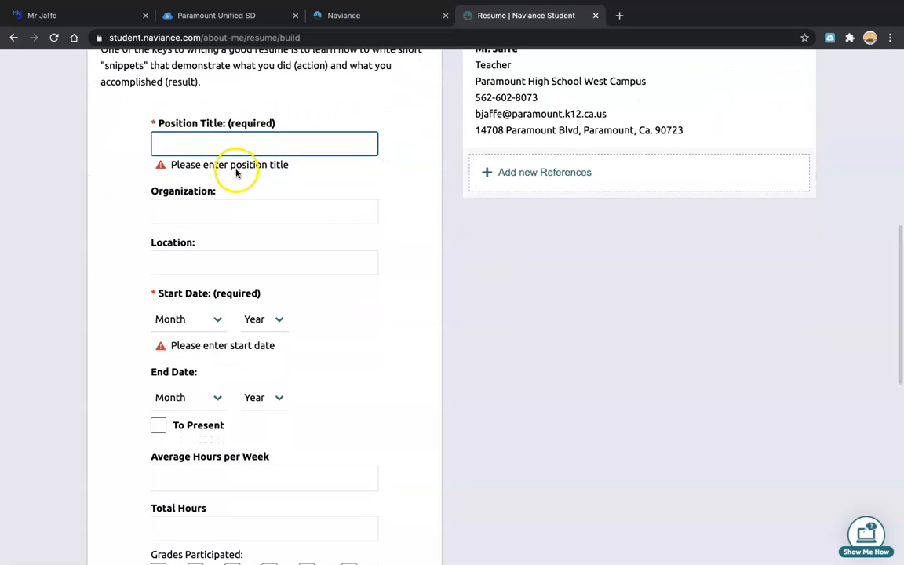
pyautogui.scroll(1, 237, 173)
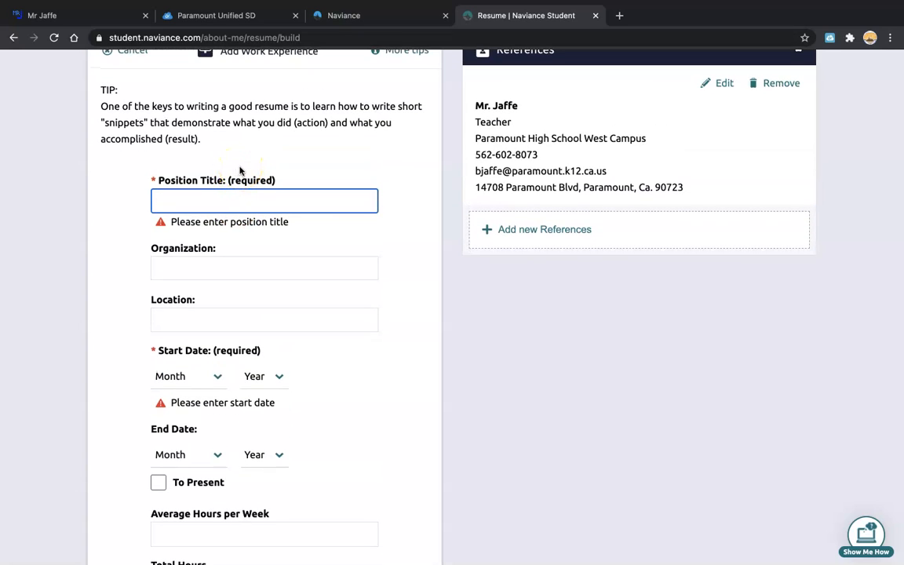
pyautogui.scroll(2, 240, 170)
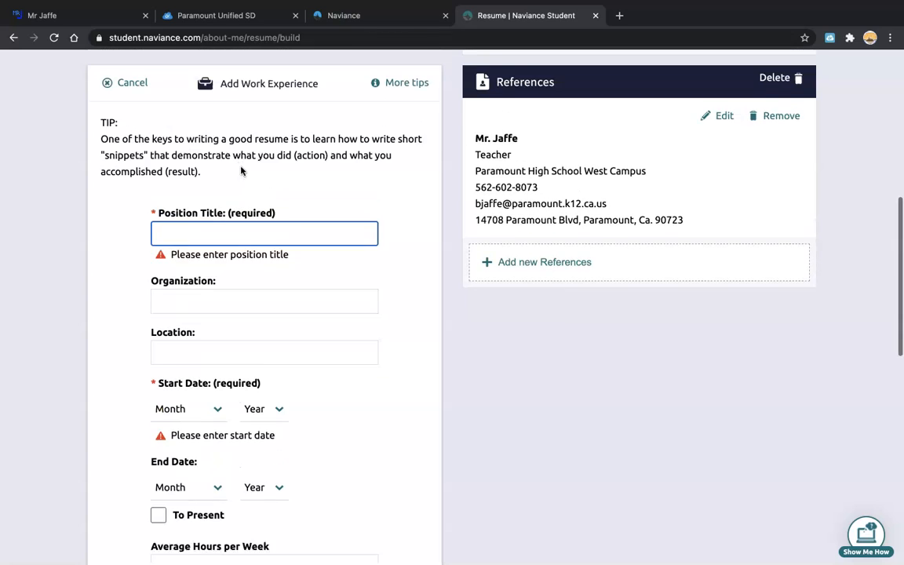
pyautogui.scroll(-1, 240, 170)
pyautogui.scroll(1, 240, 170)
pyautogui.hscroll(1, 240, 170)
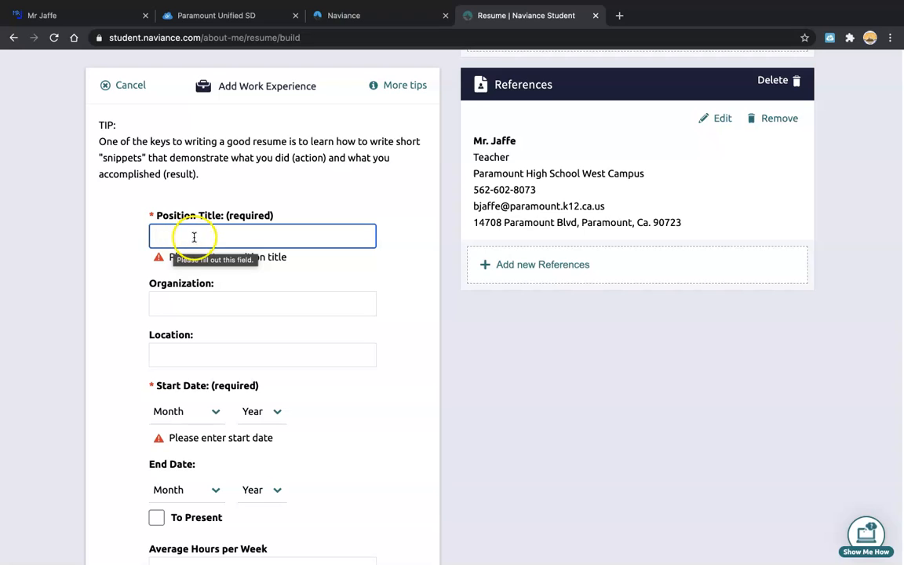
pyautogui.click(123, 86)
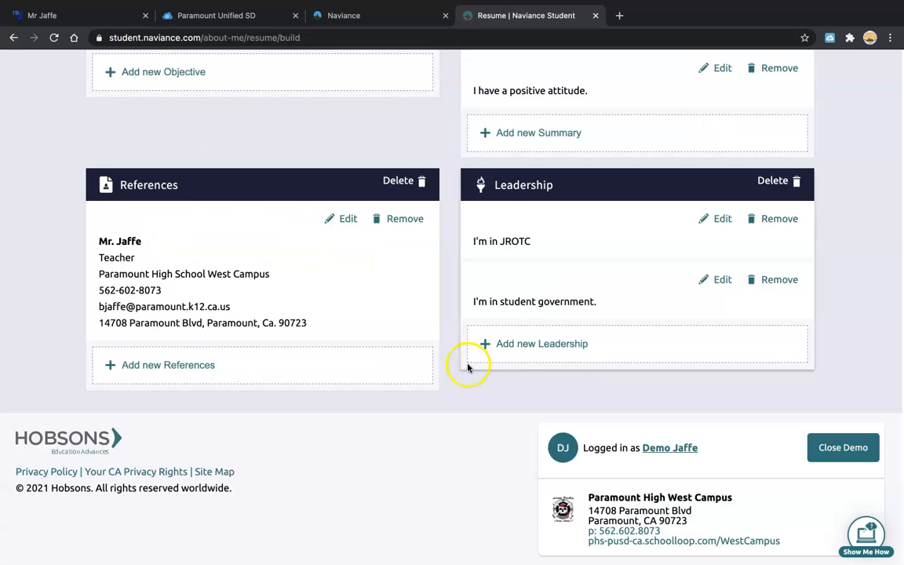
pyautogui.scroll(3, 448, 355)
pyautogui.scroll(1, 445, 361)
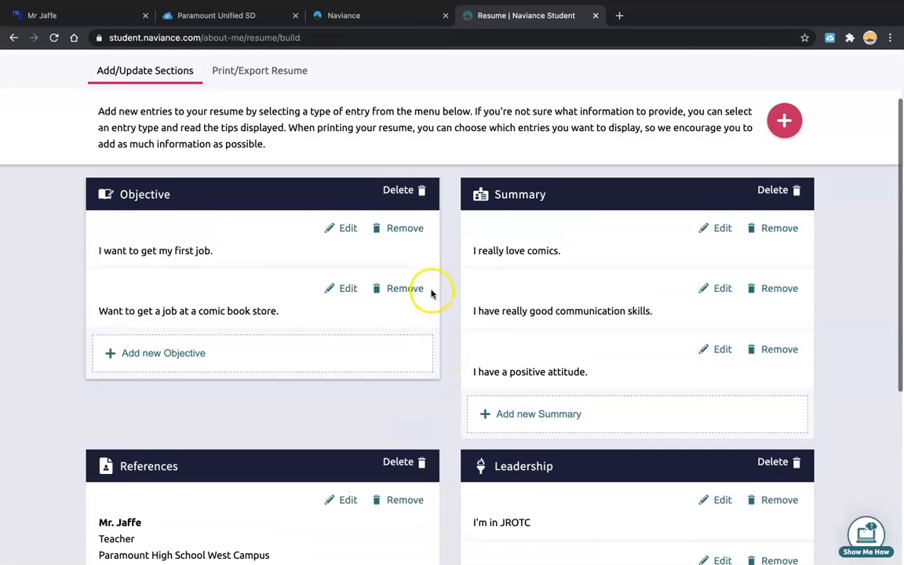
pyautogui.click(783, 120)
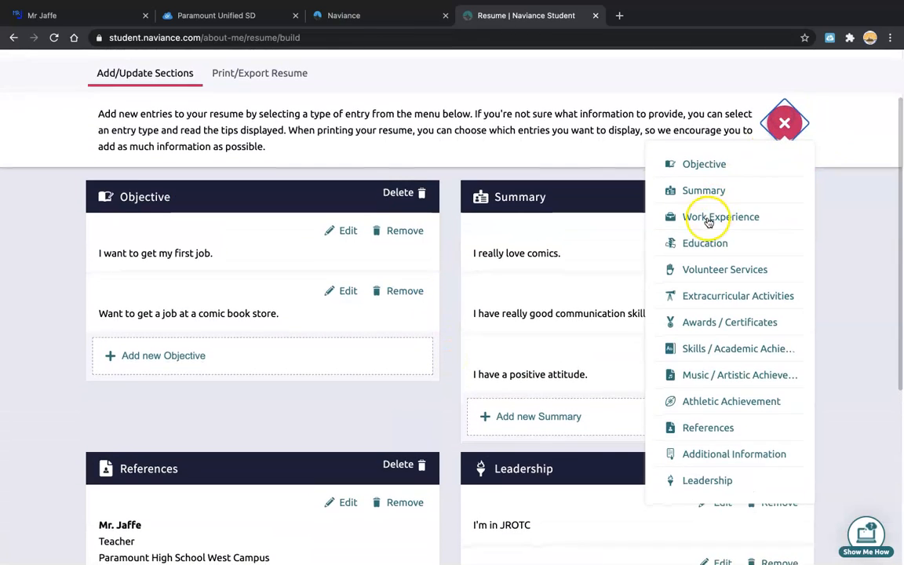
pyautogui.click(703, 216)
pyautogui.scroll(-2, 210, 362)
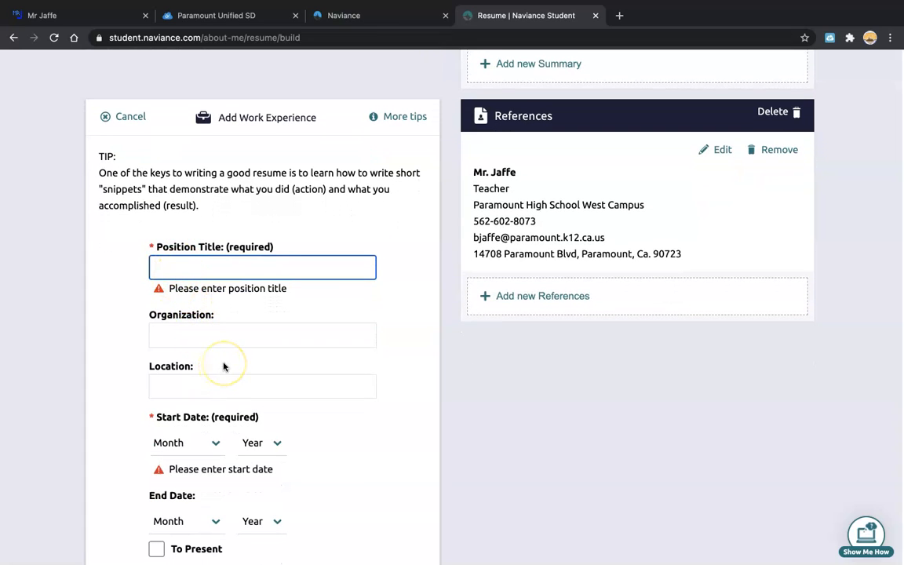
pyautogui.scroll(-1, 223, 367)
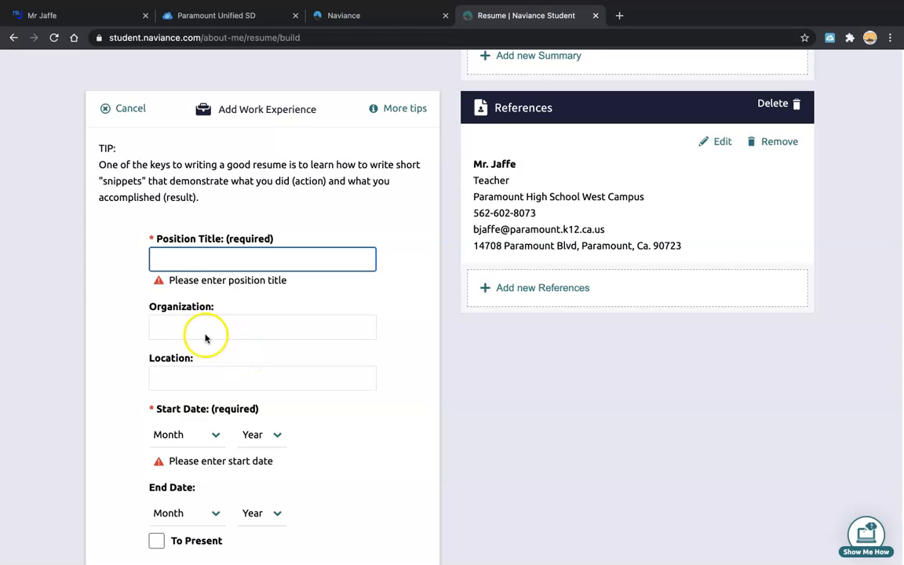
# Enter 'Baby Sitter' as the work experience position title.
pyautogui.click(162, 258)
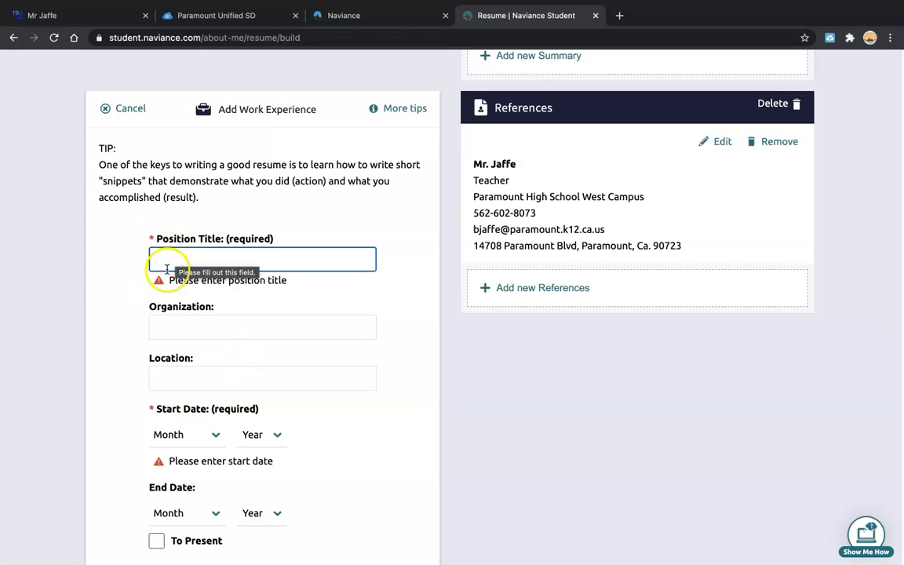
pyautogui.write('Baby sitter')
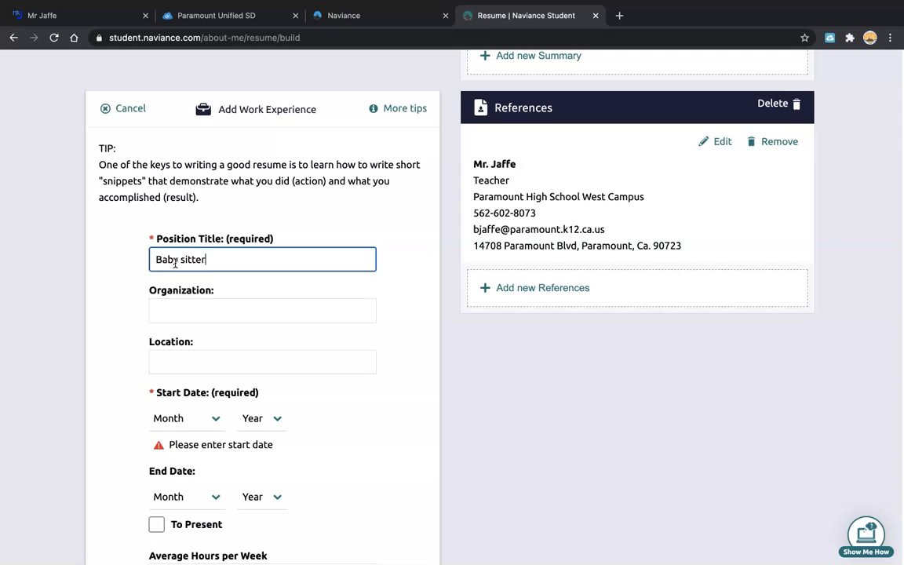
pyautogui.click(185, 261)
pyautogui.press('BackSpace')
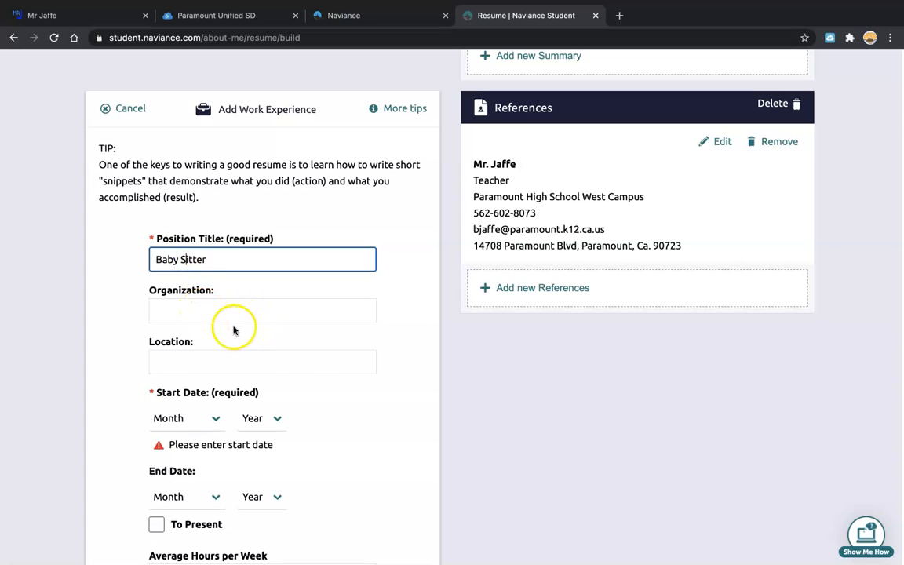
# Enter 'Self' as the organization and 'My house.' as the location.
pyautogui.click(198, 311)
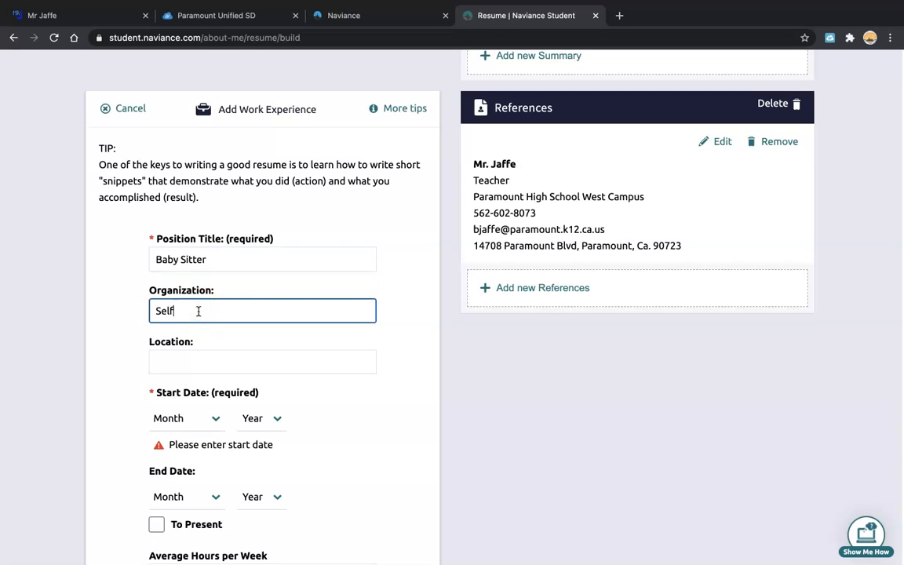
pyautogui.write('Self')
pyautogui.click(198, 355)
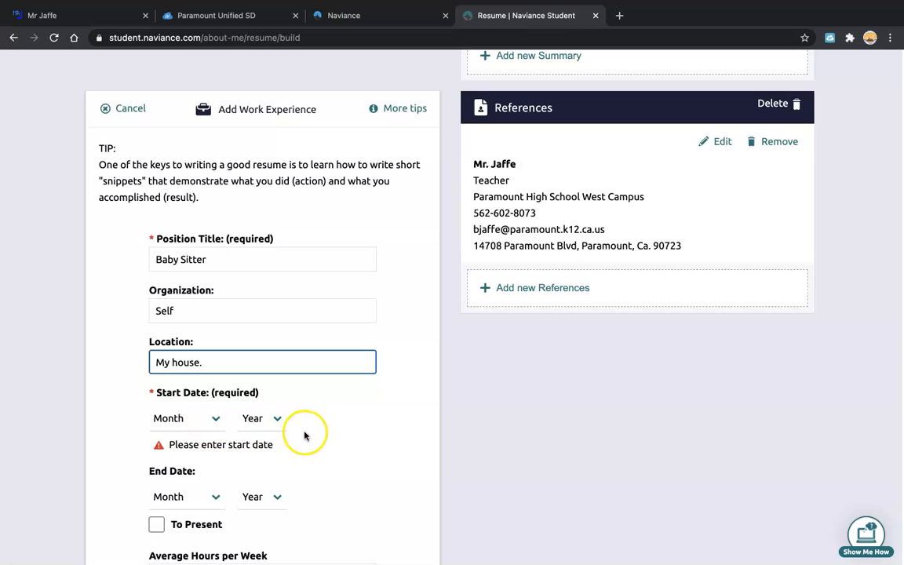
pyautogui.scroll(-2, 305, 436)
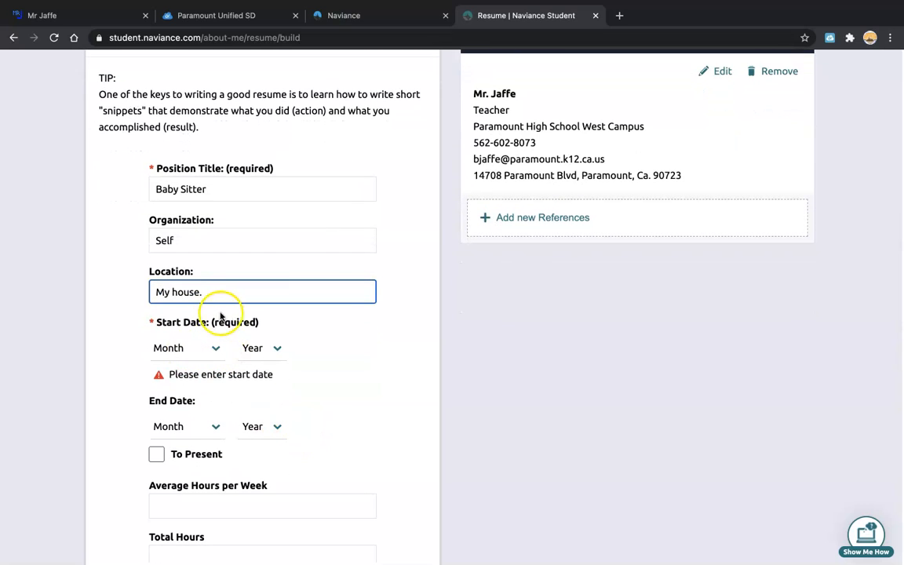
pyautogui.scroll(5, 329, 384)
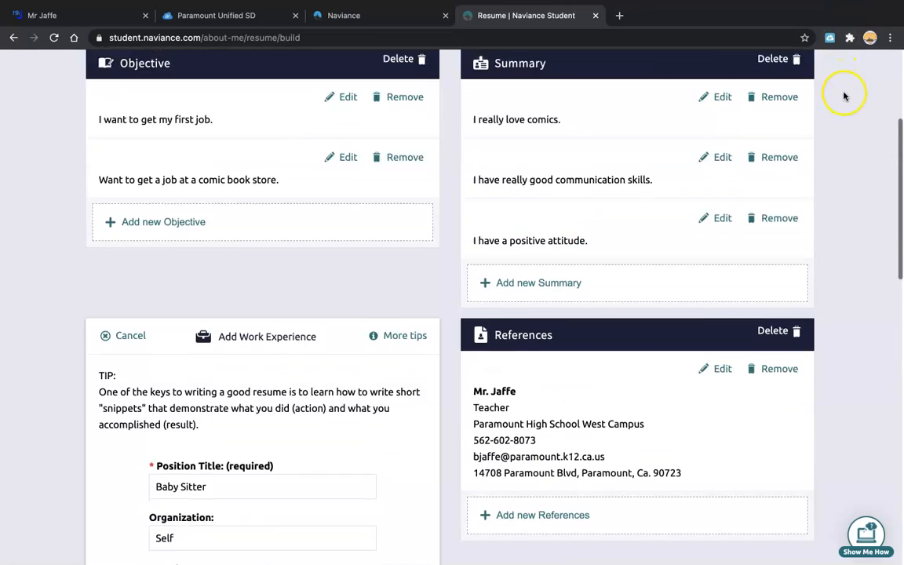
# Set the job's start date dropdowns to August 2019.
pyautogui.scroll(2, 845, 96)
pyautogui.click(787, 82)
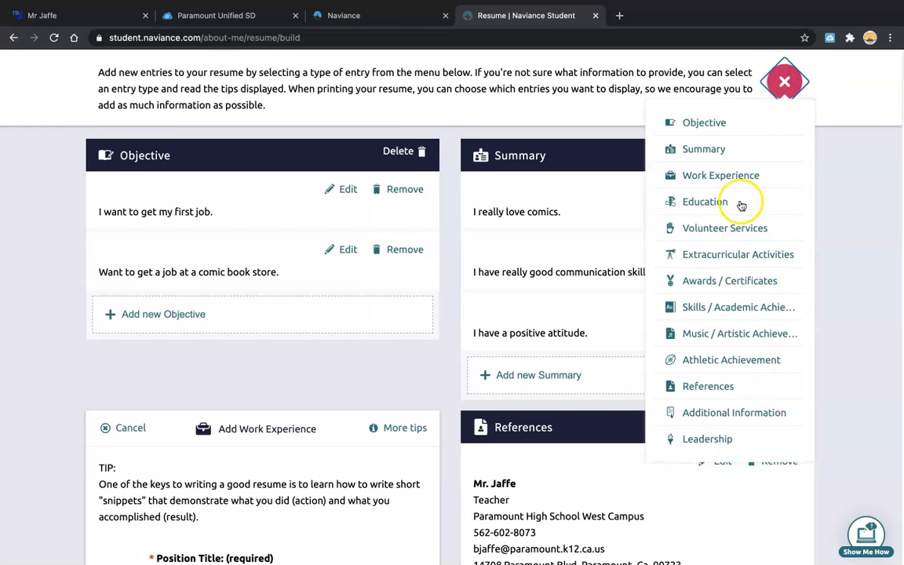
pyautogui.click(784, 81)
pyautogui.scroll(-3, 801, 262)
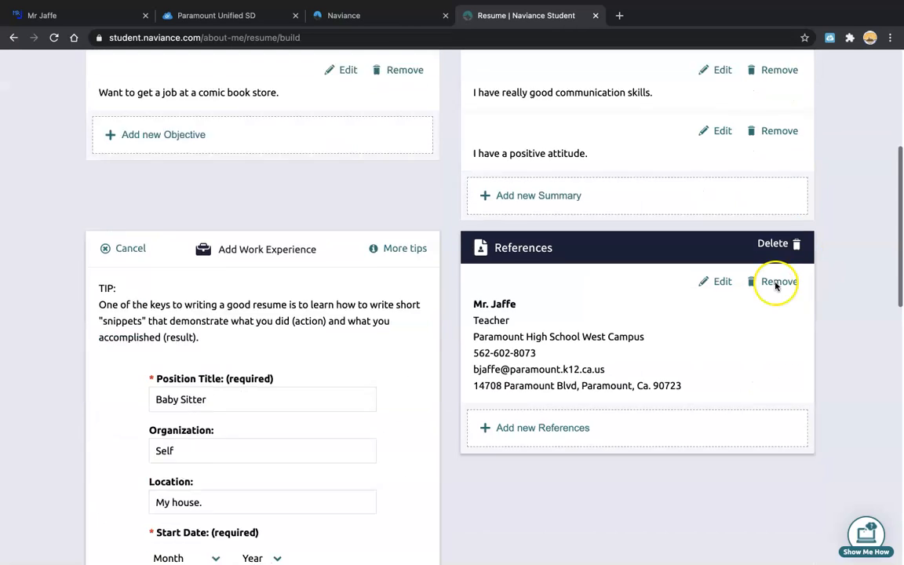
pyautogui.scroll(-4, 238, 360)
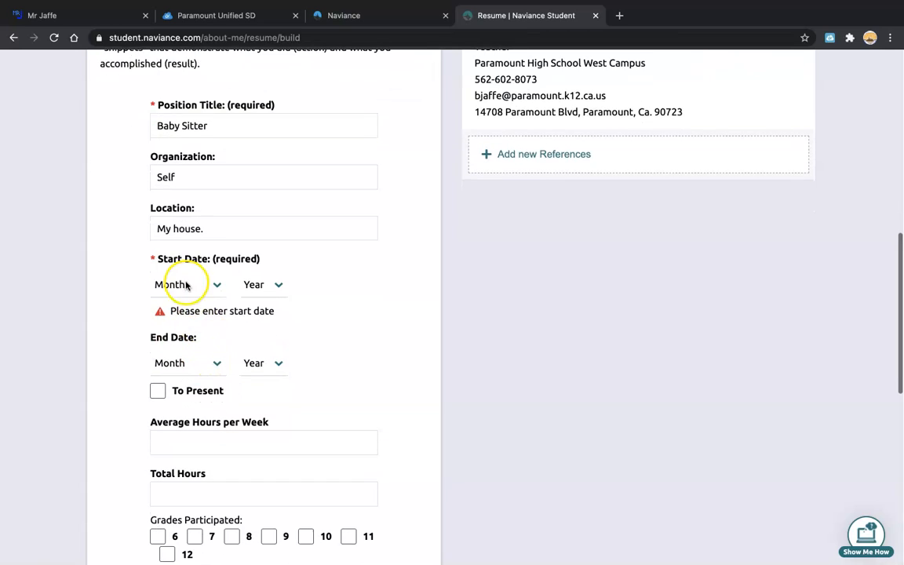
pyautogui.click(218, 285)
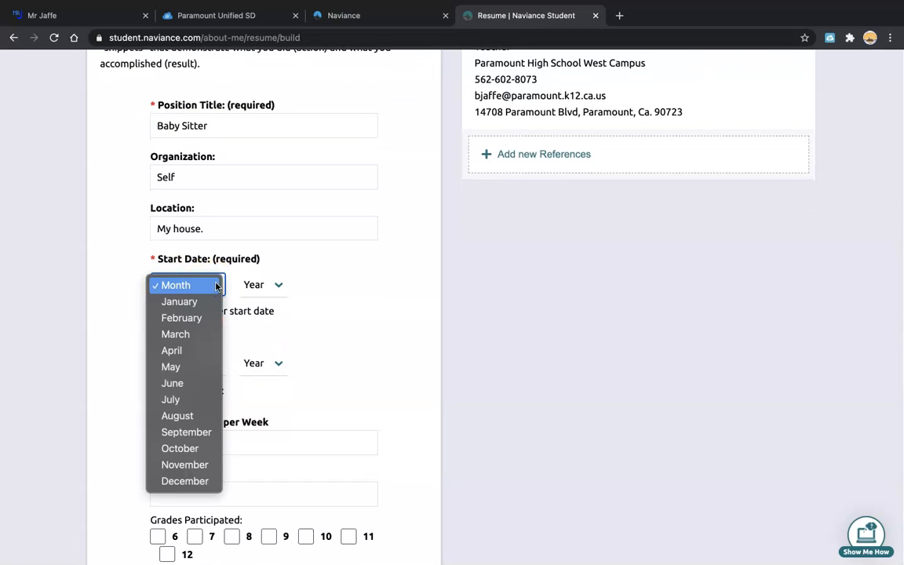
pyautogui.click(217, 285)
pyautogui.click(274, 285)
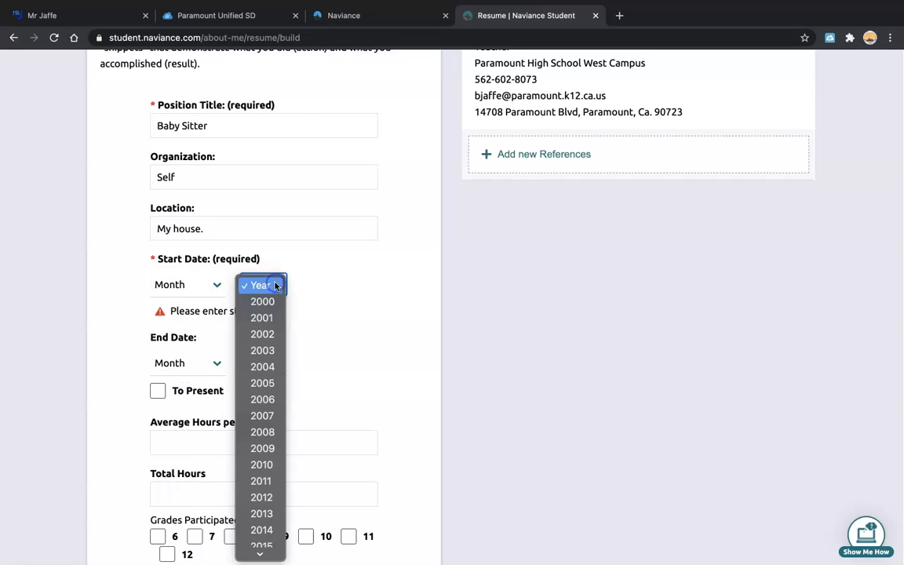
pyautogui.scroll(-5, 263, 520)
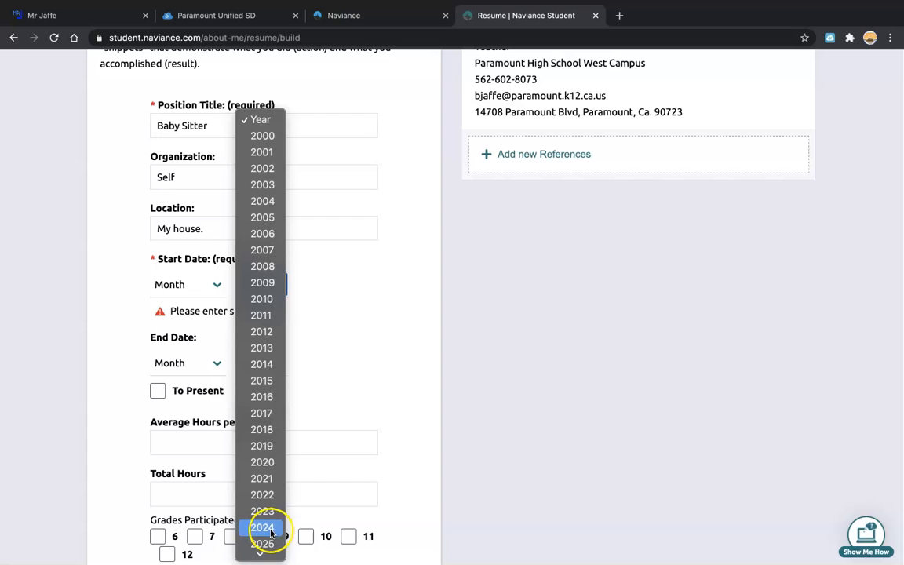
pyautogui.scroll(-3, 270, 550)
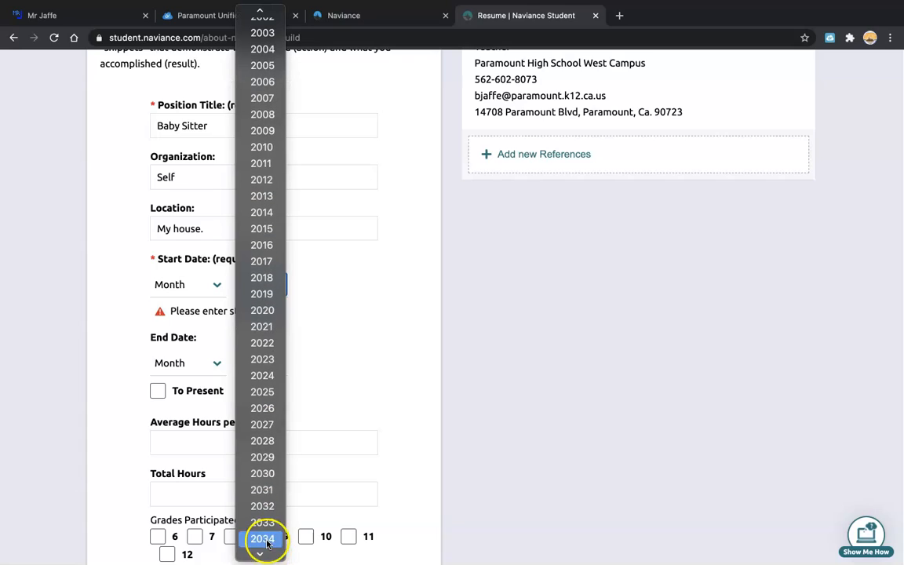
pyautogui.click(270, 297)
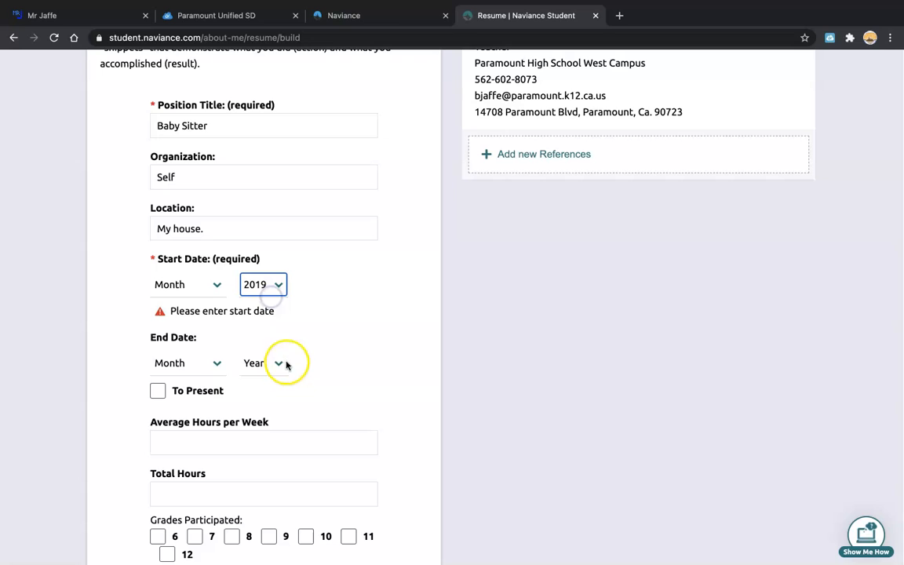
pyautogui.click(216, 286)
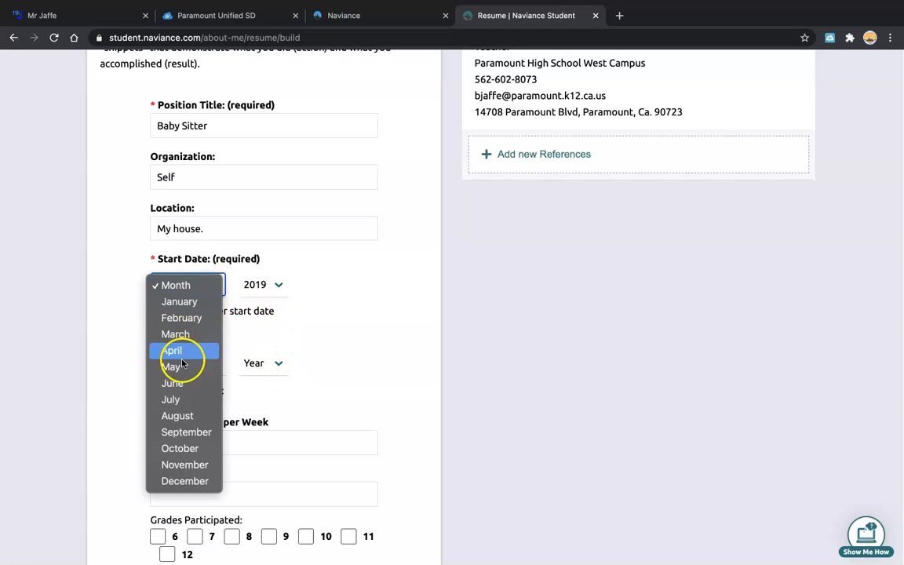
pyautogui.click(180, 418)
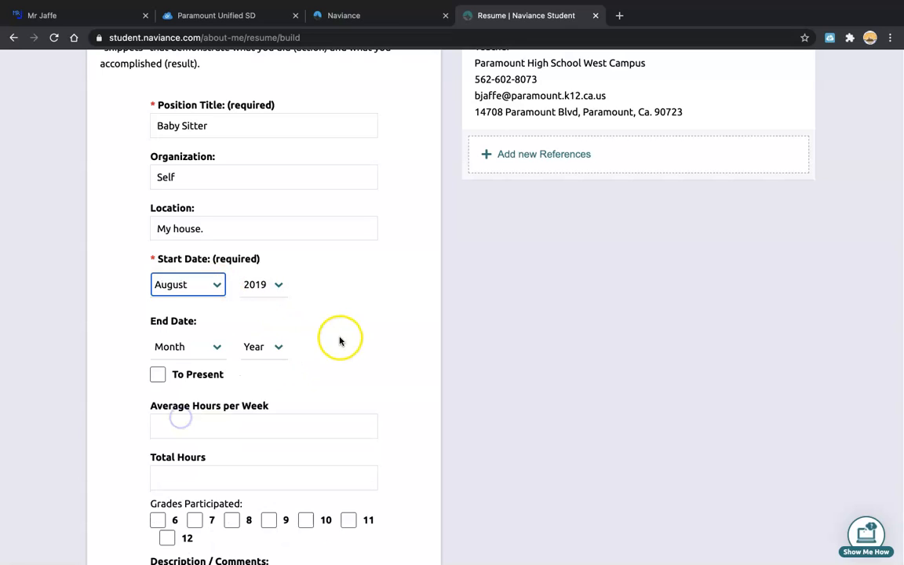
# Set the end date to June 2020, leaving To Present unchecked, and correct the start year to 2018.
pyautogui.click(218, 347)
pyautogui.click(382, 289)
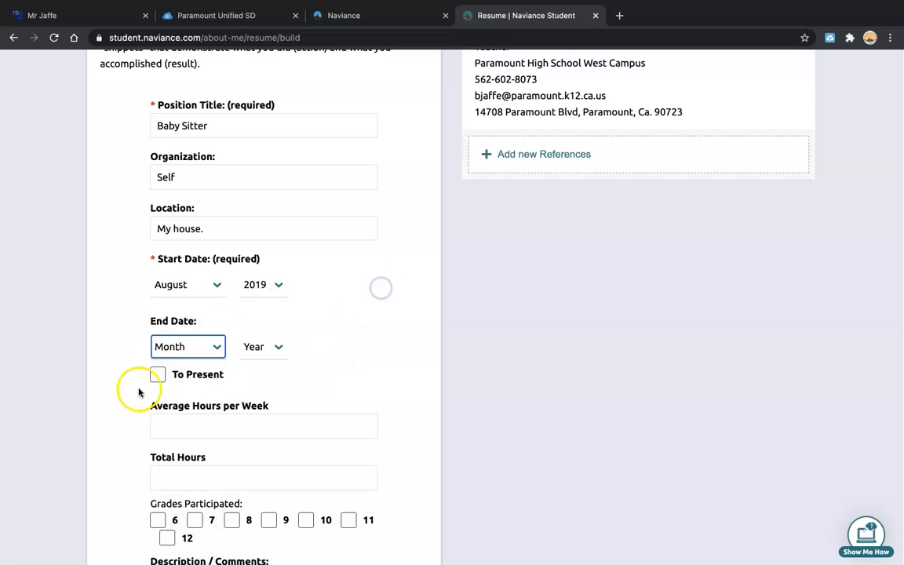
pyautogui.click(158, 376)
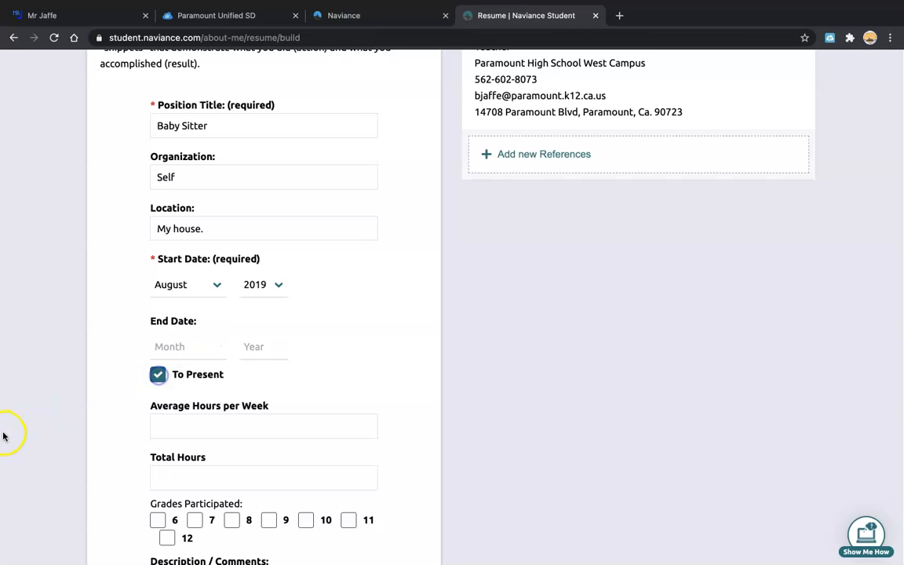
pyautogui.click(158, 374)
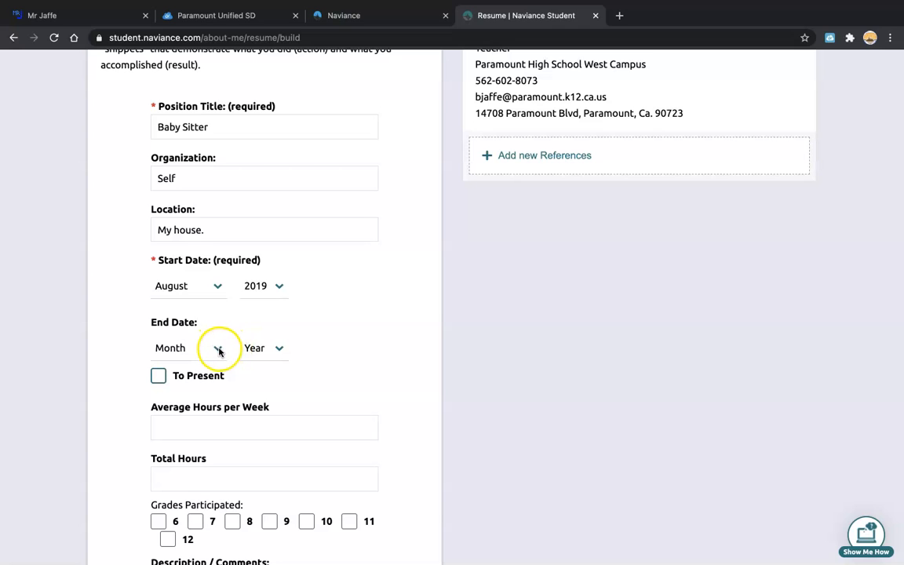
pyautogui.click(219, 350)
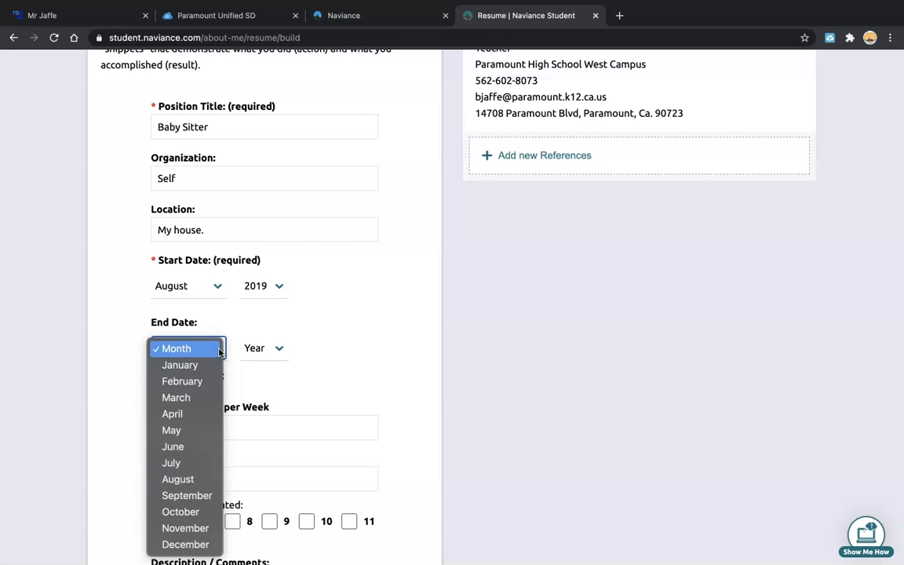
pyautogui.click(174, 446)
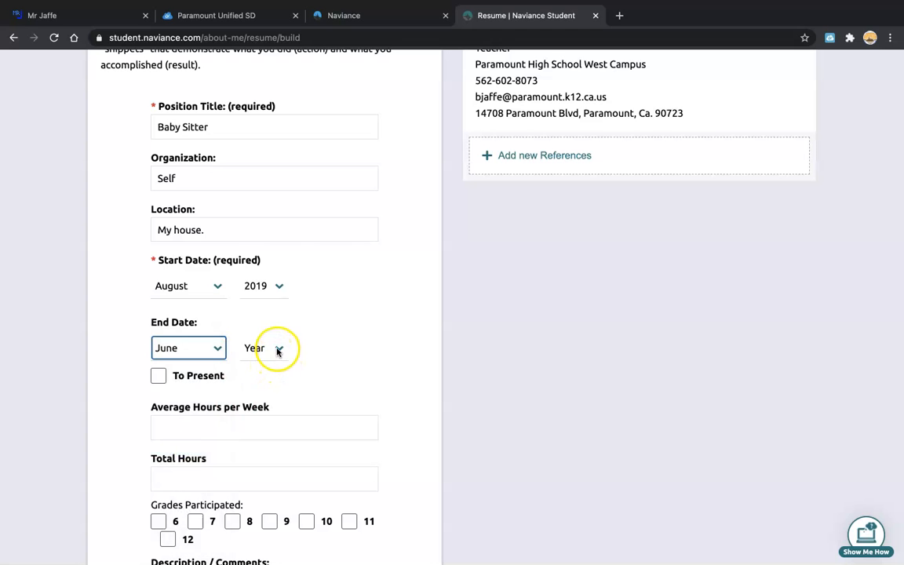
pyautogui.click(278, 350)
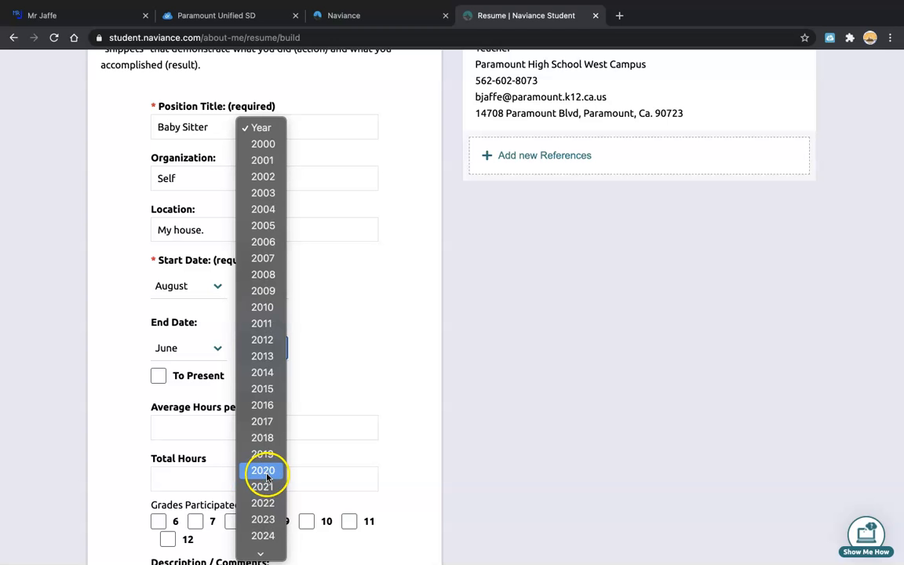
pyautogui.click(265, 470)
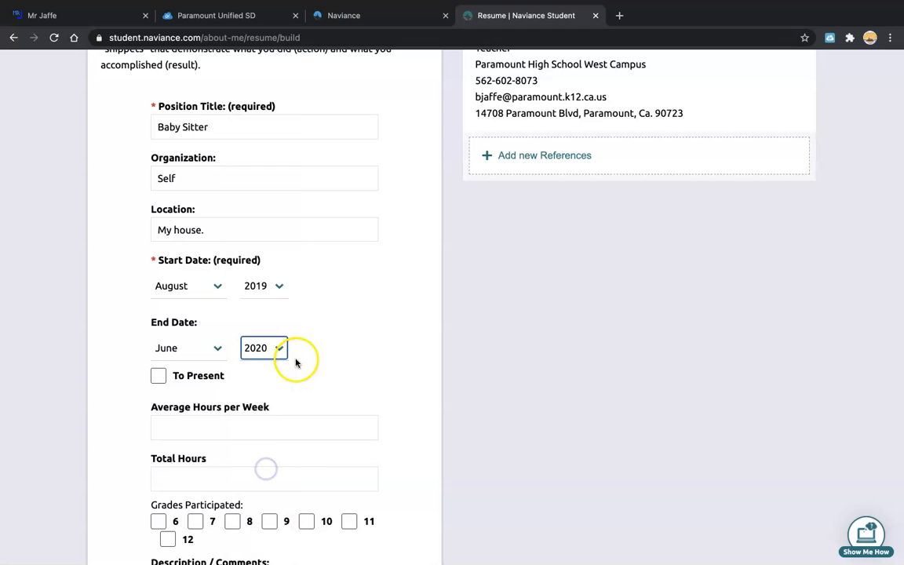
pyautogui.click(280, 287)
pyautogui.click(266, 271)
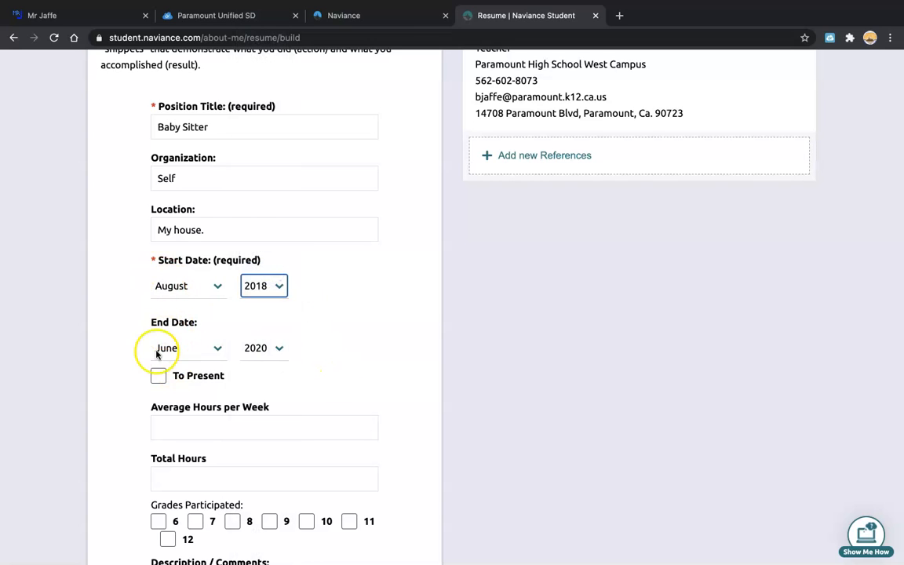
# Enter 2 average hours per week and mark grades 7 and 8 as participated.
pyautogui.click(168, 430)
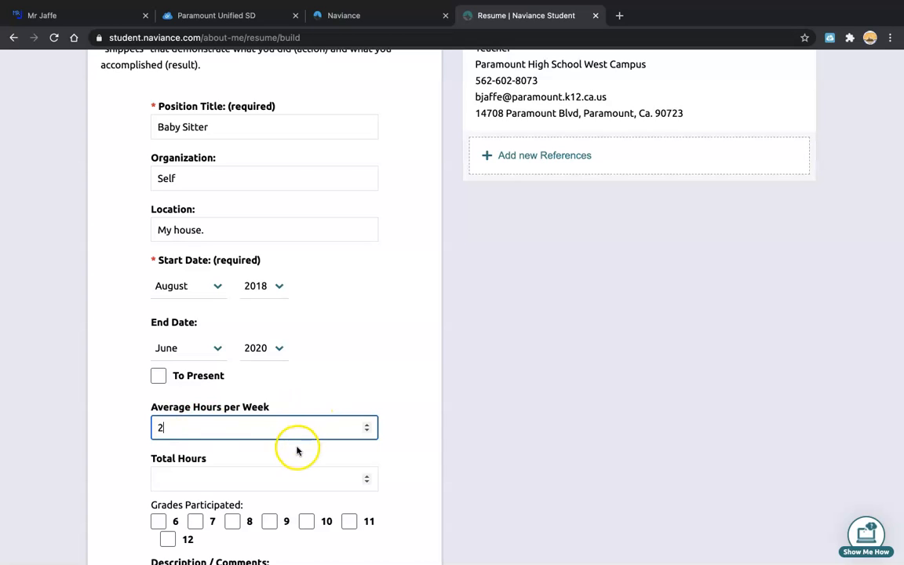
pyautogui.click(197, 521)
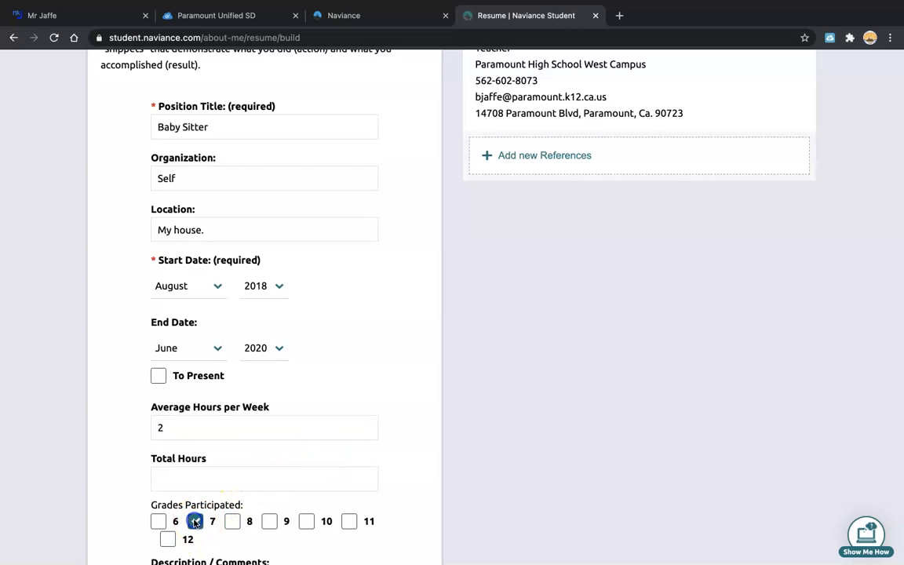
pyautogui.click(236, 522)
pyautogui.scroll(-2, 375, 513)
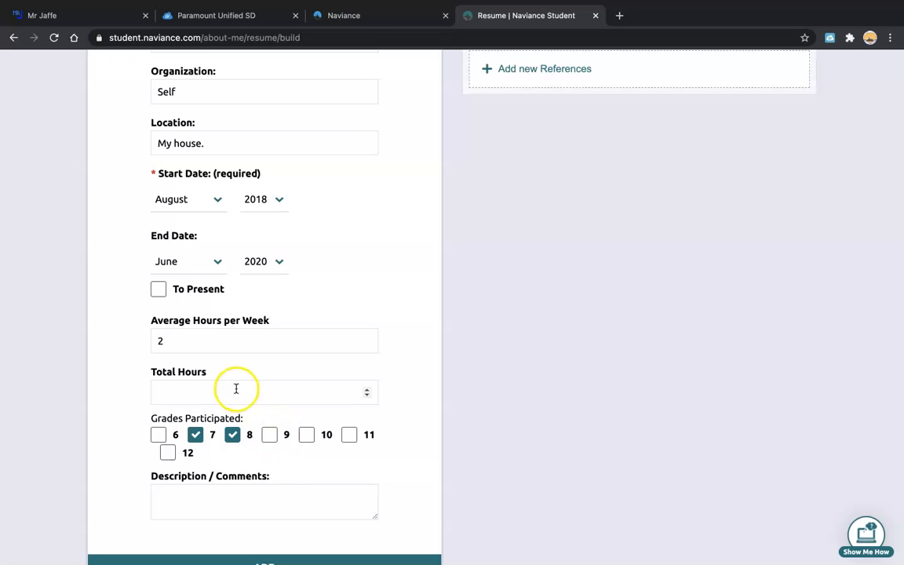
pyautogui.click(187, 488)
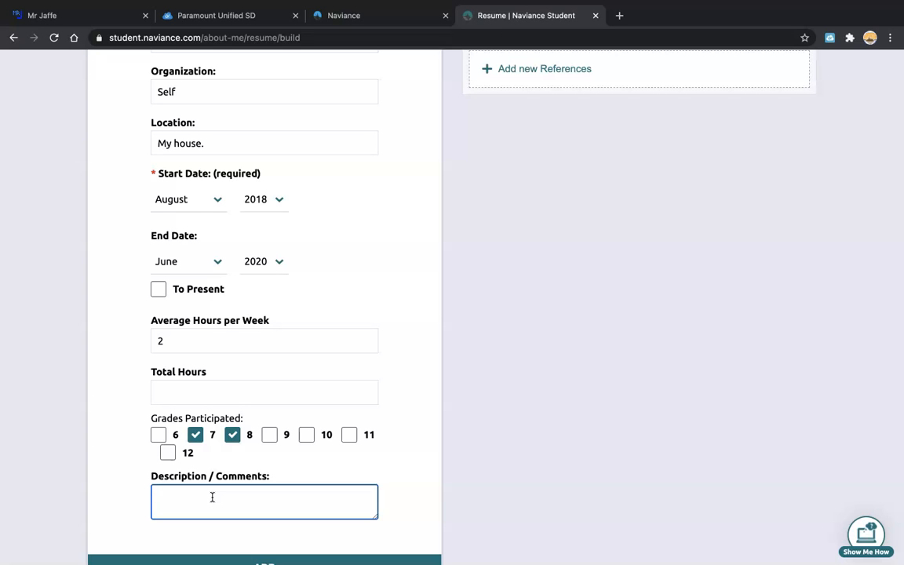
pyautogui.scroll(3, 212, 497)
pyautogui.scroll(-10, 218, 407)
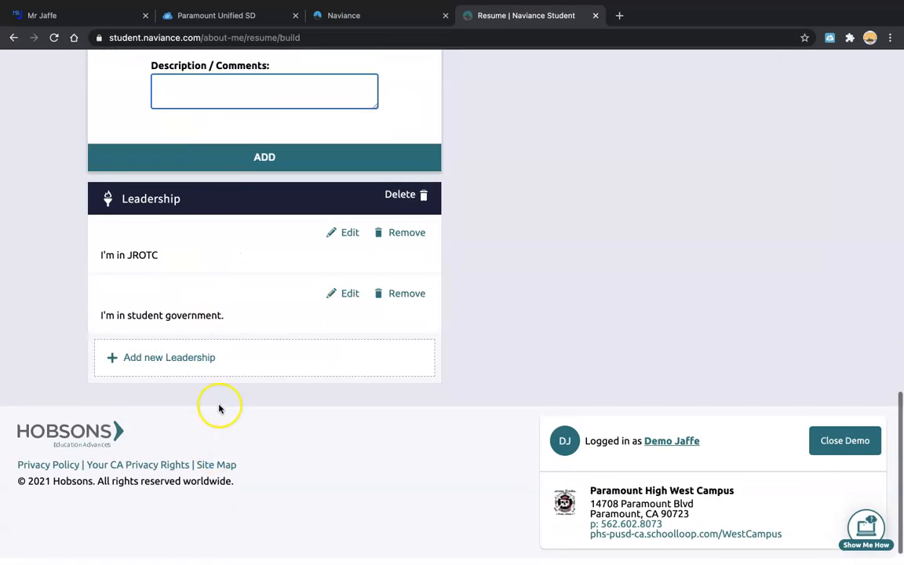
pyautogui.scroll(3, 238, 187)
# Add the Baby Sitter entry to the resume, then cancel an empty new work experience form.
pyautogui.click(256, 416)
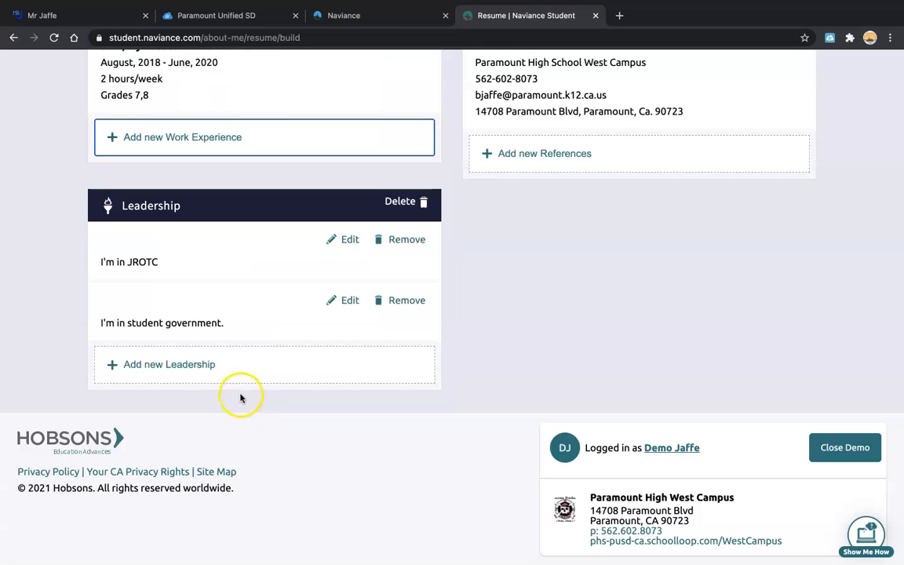
pyautogui.scroll(3, 243, 376)
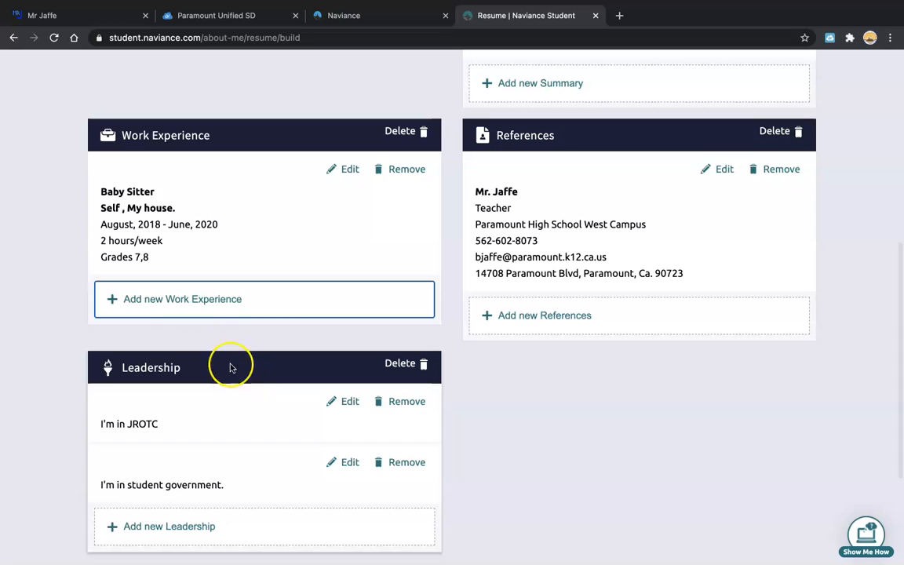
pyautogui.click(158, 298)
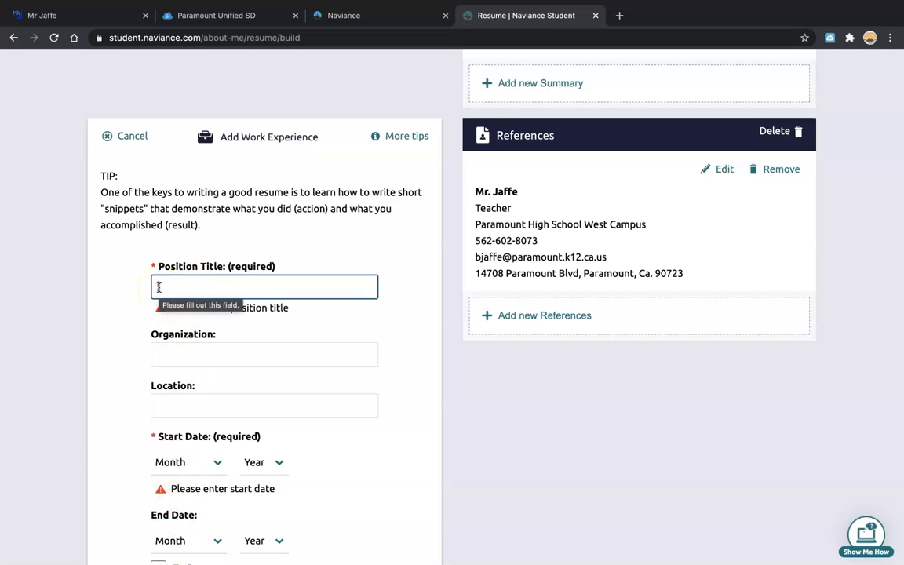
pyautogui.click(131, 137)
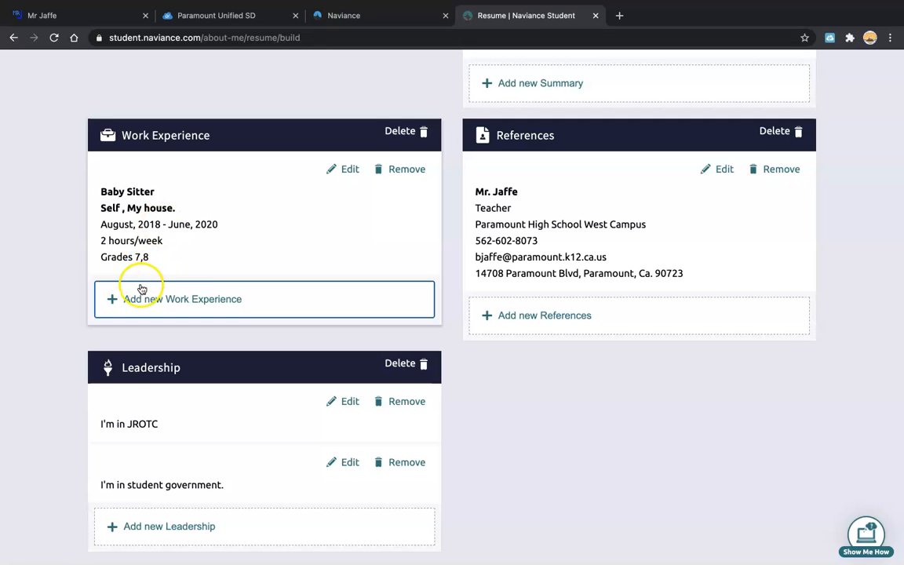
# Start a new Education entry from the resume's entry-type menu.
pyautogui.scroll(10, 289, 217)
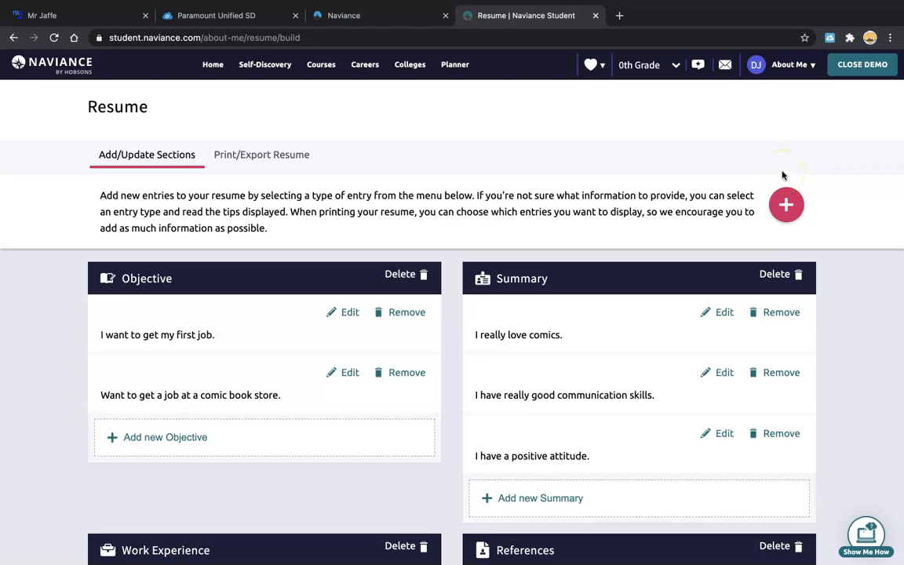
pyautogui.click(791, 217)
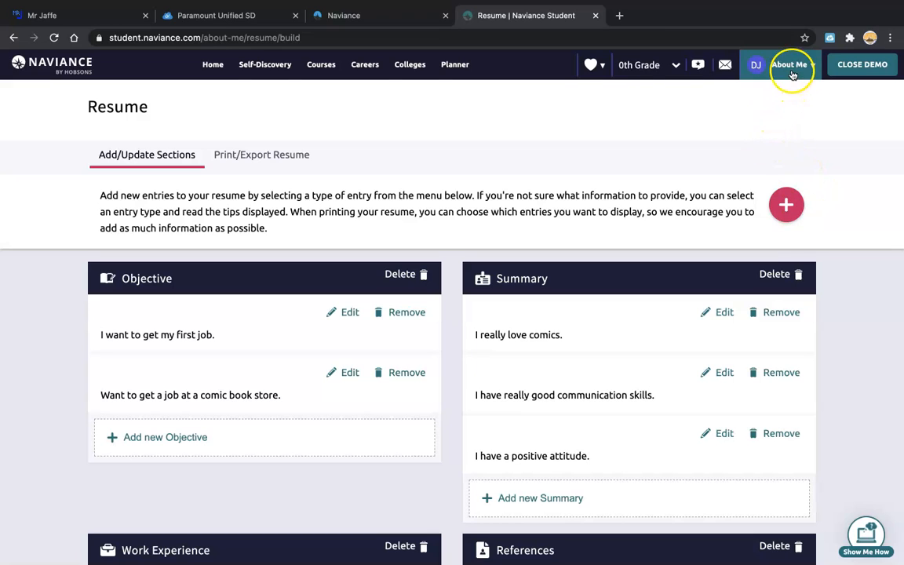
pyautogui.click(787, 205)
pyautogui.click(697, 323)
pyautogui.scroll(-1, 608, 361)
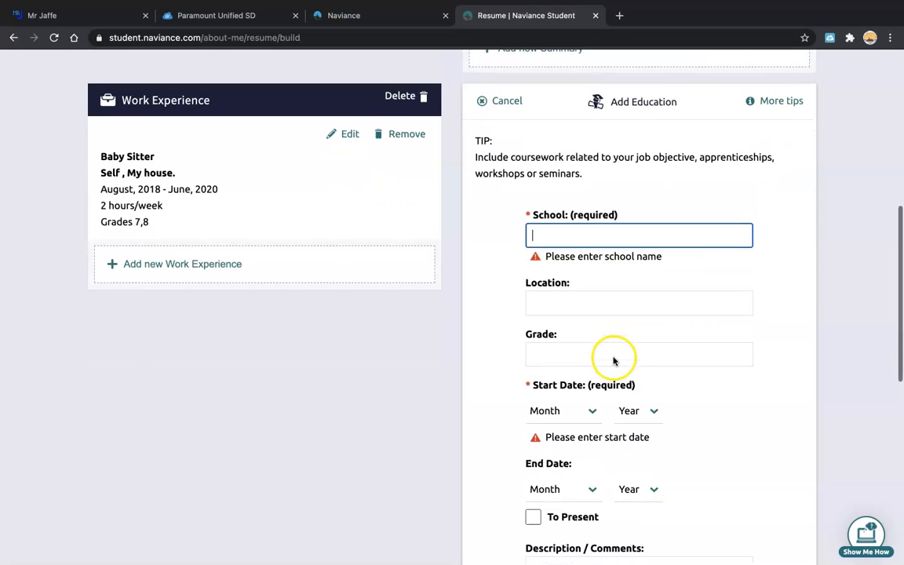
pyautogui.scroll(-5, 611, 361)
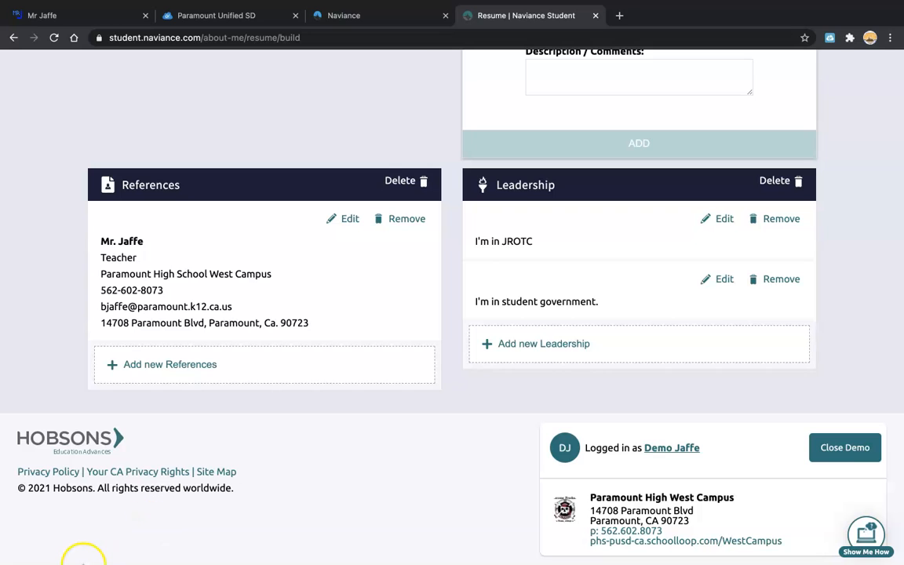
pyautogui.moveTo(140, 559)
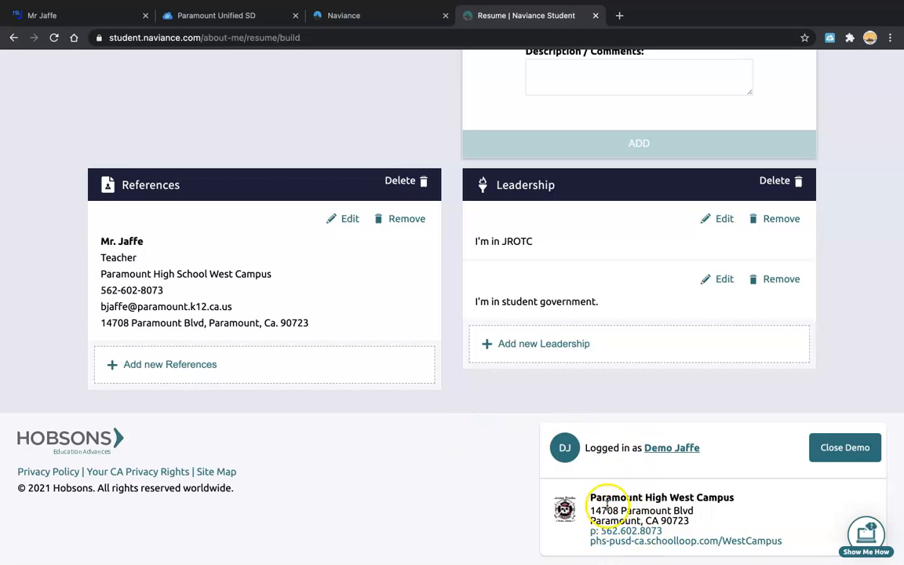
pyautogui.scroll(5, 597, 502)
pyautogui.scroll(10, 595, 509)
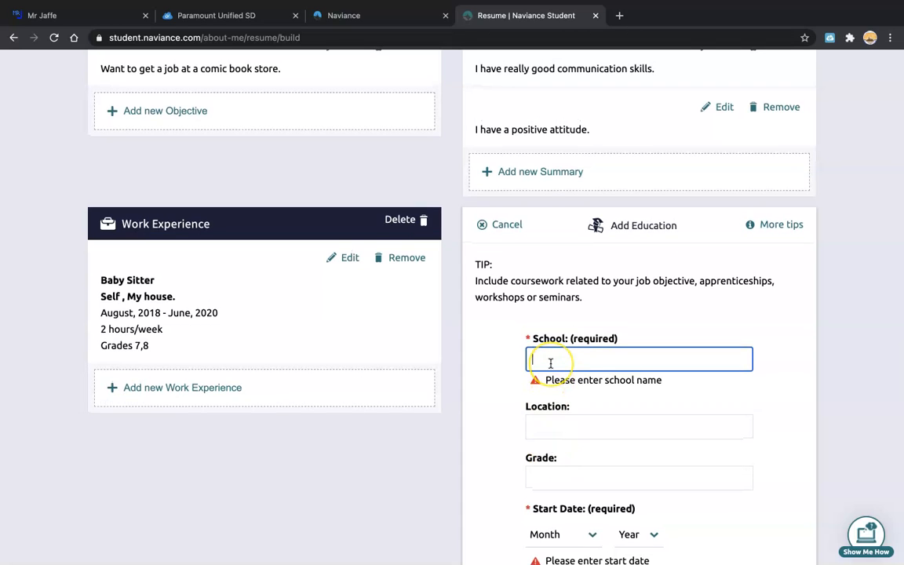
# Enter Paramount High School West Campus as school, its street address as location, and grade 9.
pyautogui.write('Pa')
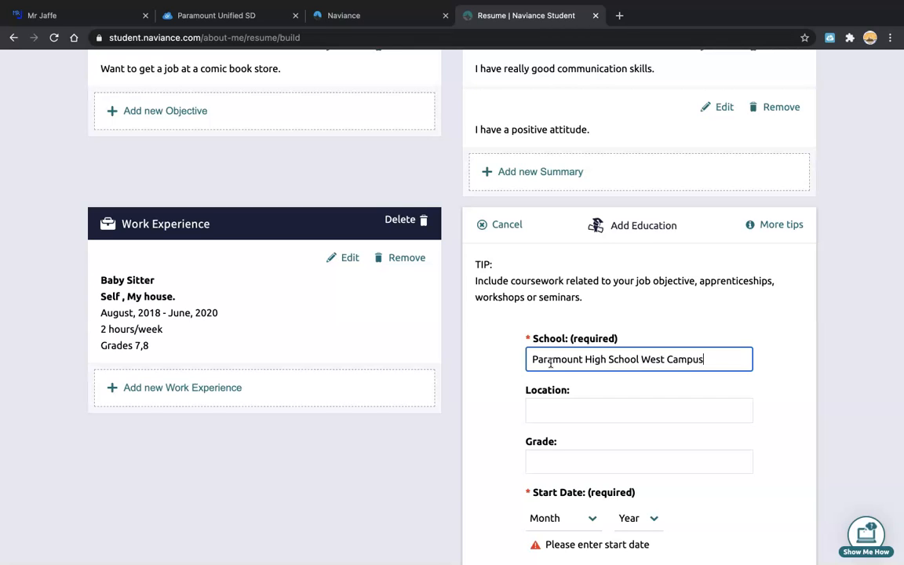
pyautogui.click(545, 411)
pyautogui.scroll(-10, 561, 431)
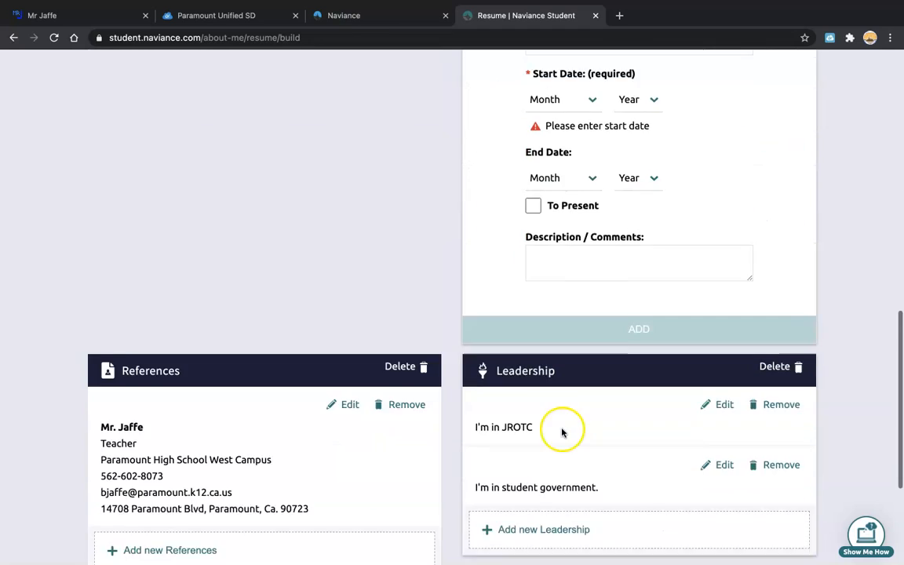
pyautogui.scroll(-1, 599, 453)
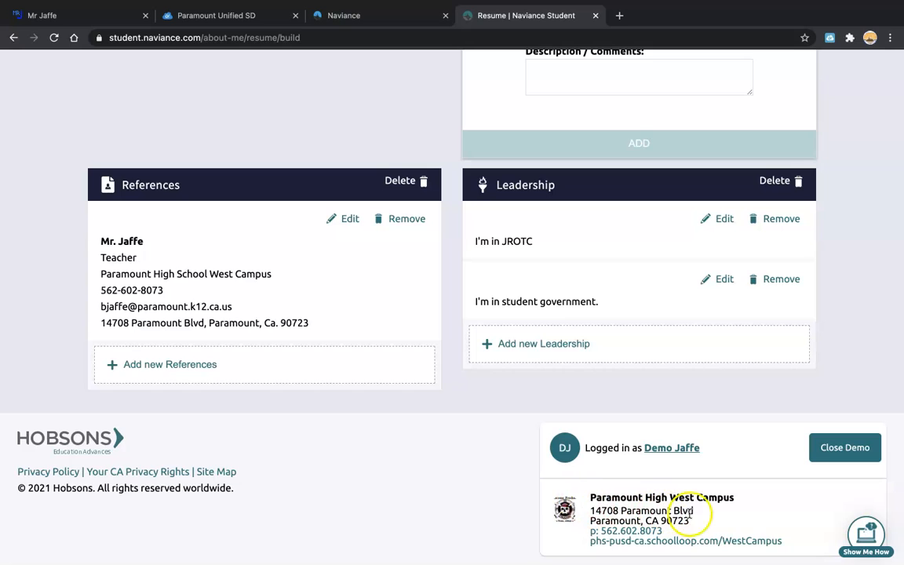
pyautogui.scroll(10, 705, 522)
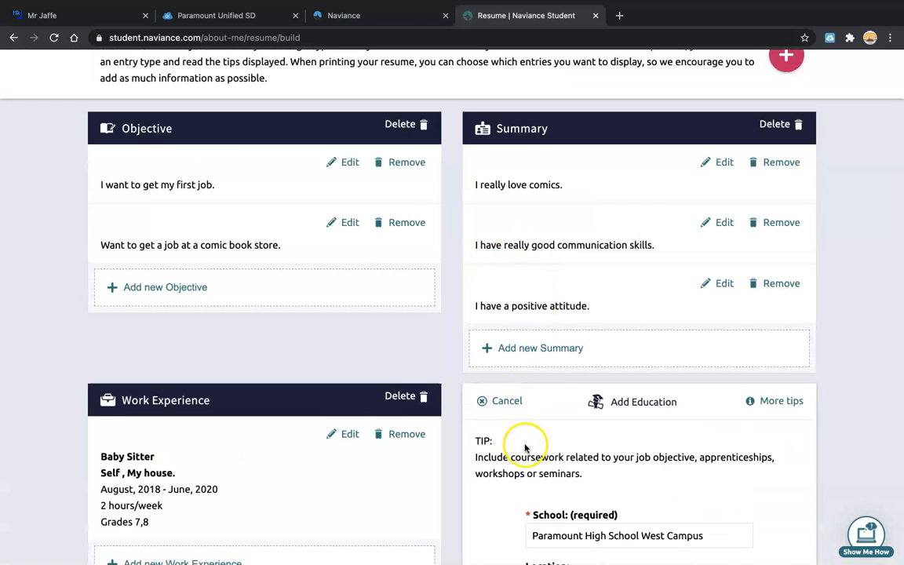
pyautogui.scroll(-2, 521, 439)
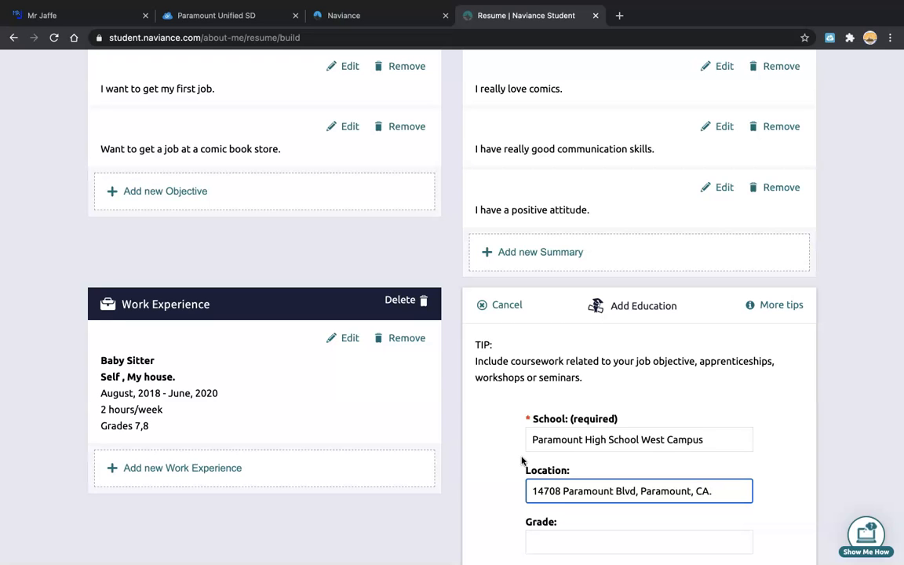
pyautogui.scroll(-10, 521, 461)
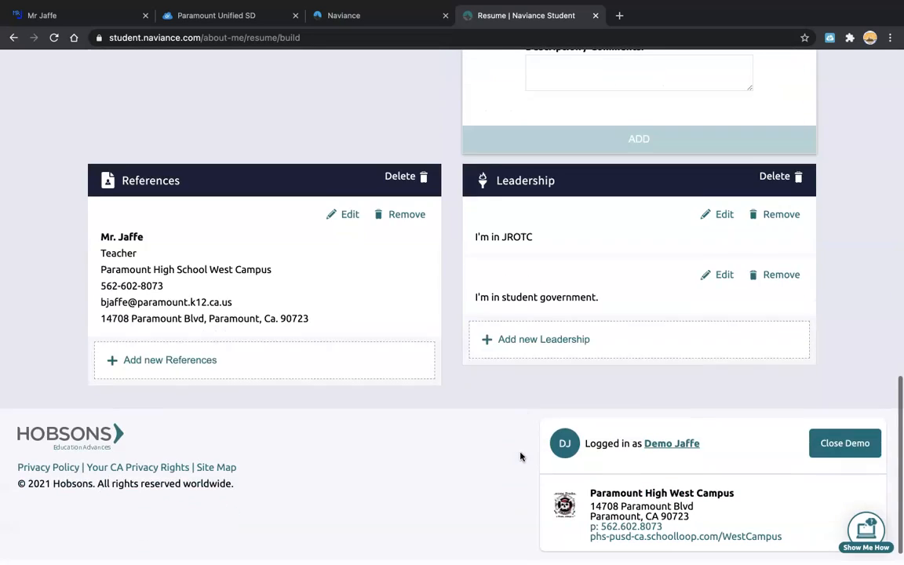
pyautogui.scroll(5, 520, 455)
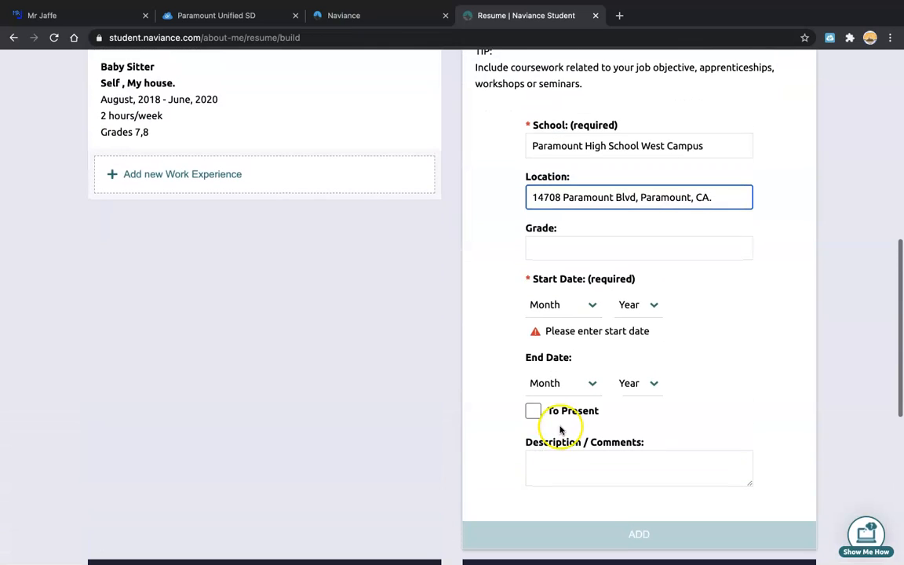
pyautogui.write('90723')
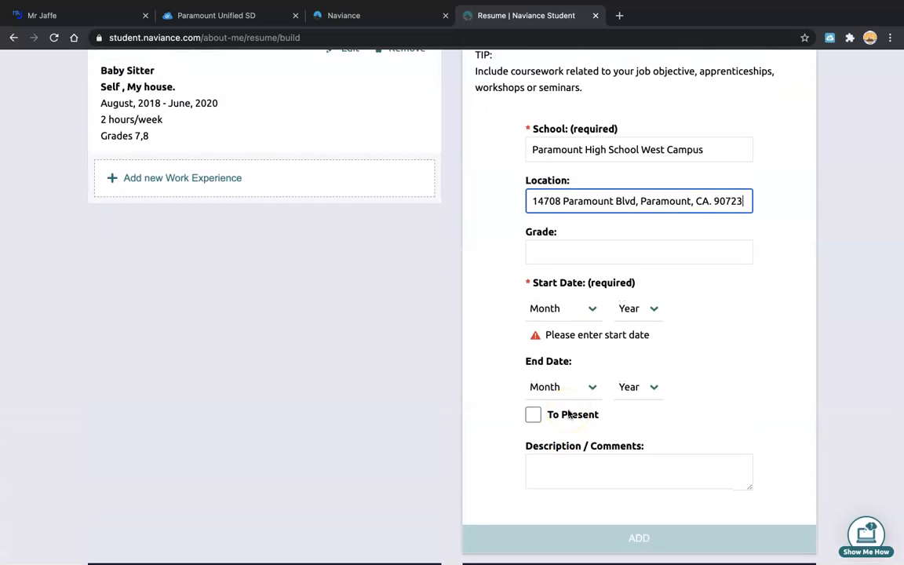
pyautogui.click(541, 250)
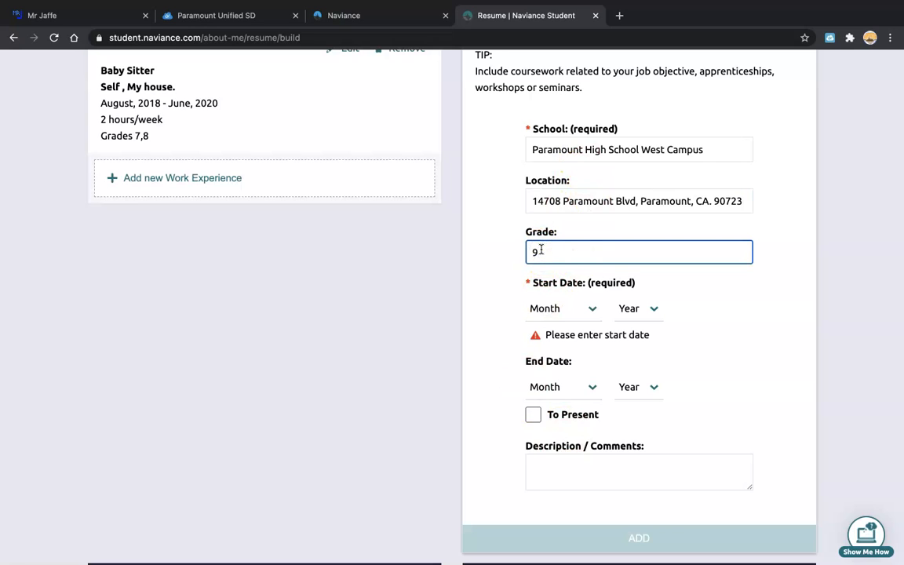
# Set the education start date to August 2020.
pyautogui.click(588, 309)
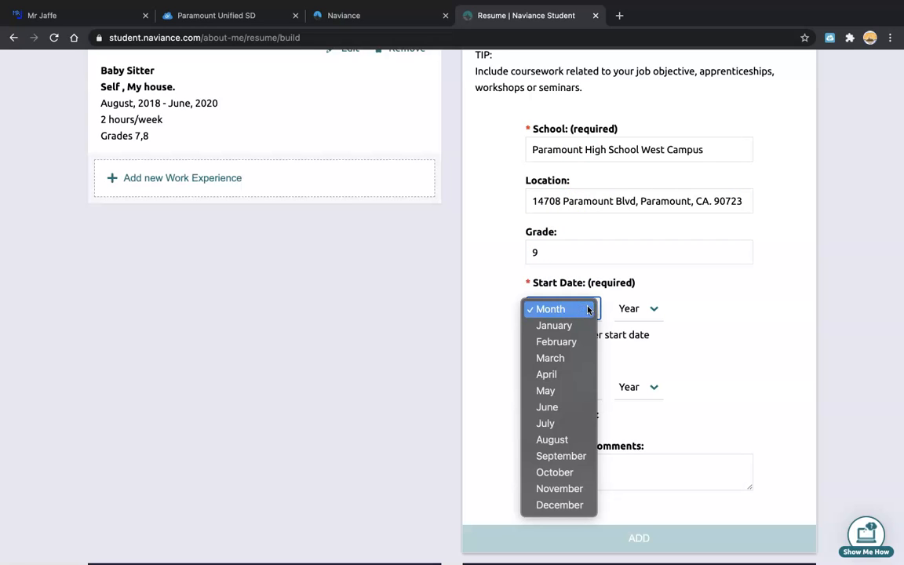
pyautogui.click(549, 407)
pyautogui.click(656, 310)
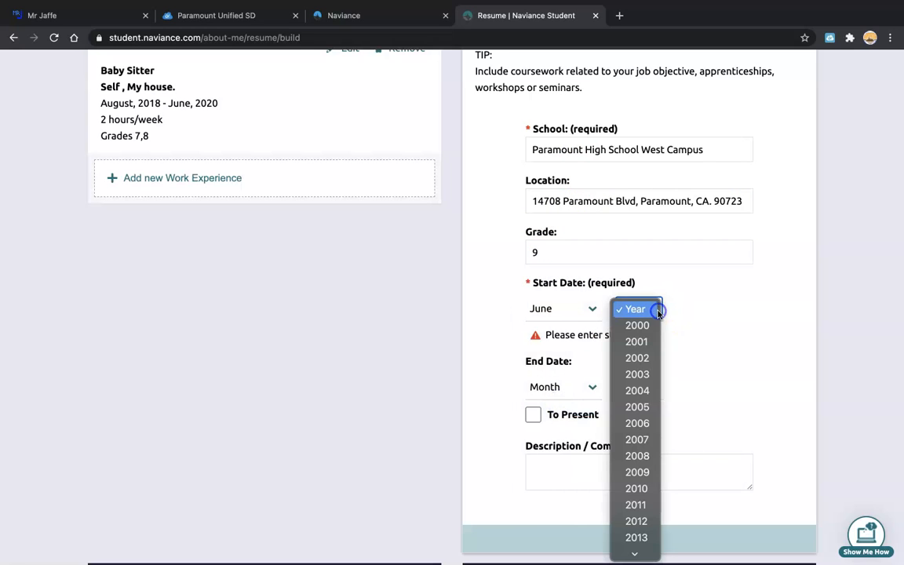
pyautogui.scroll(-5, 636, 510)
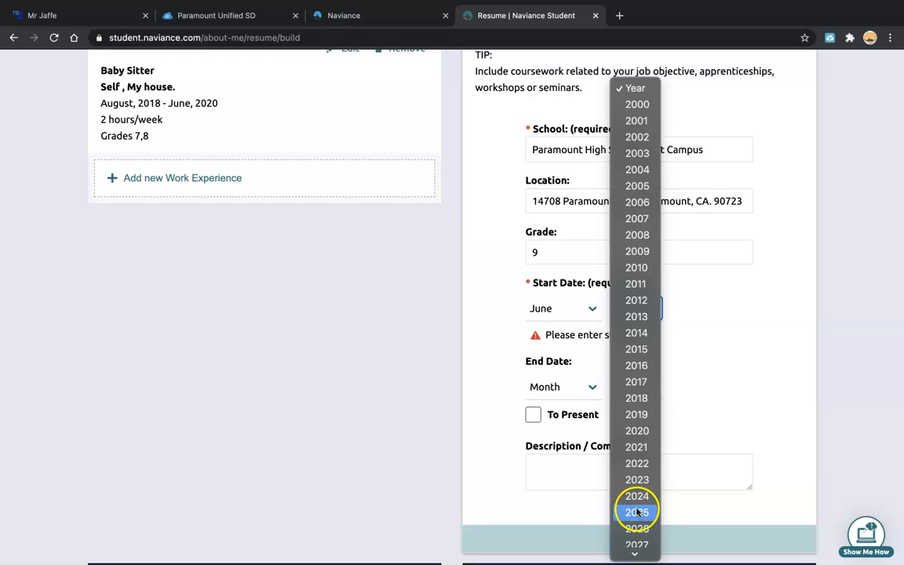
pyautogui.click(641, 431)
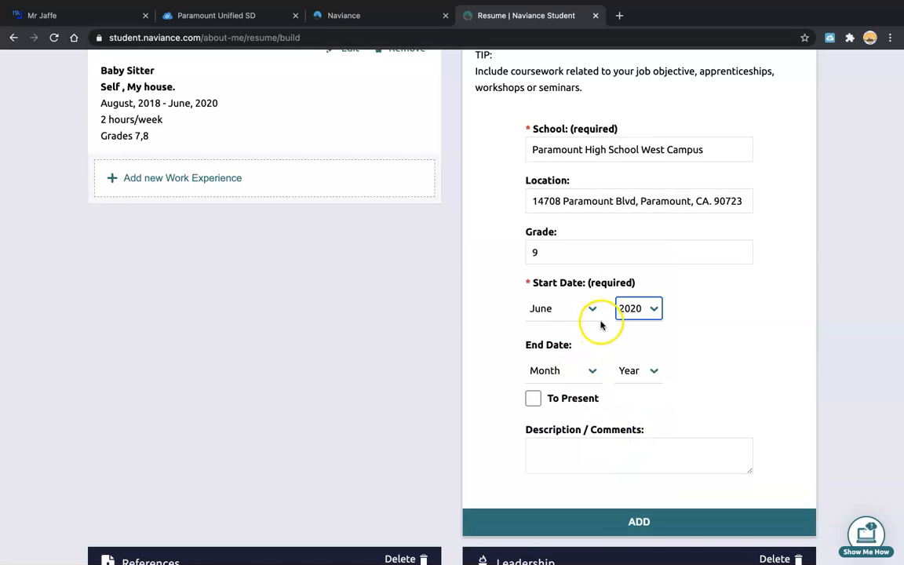
pyautogui.click(593, 373)
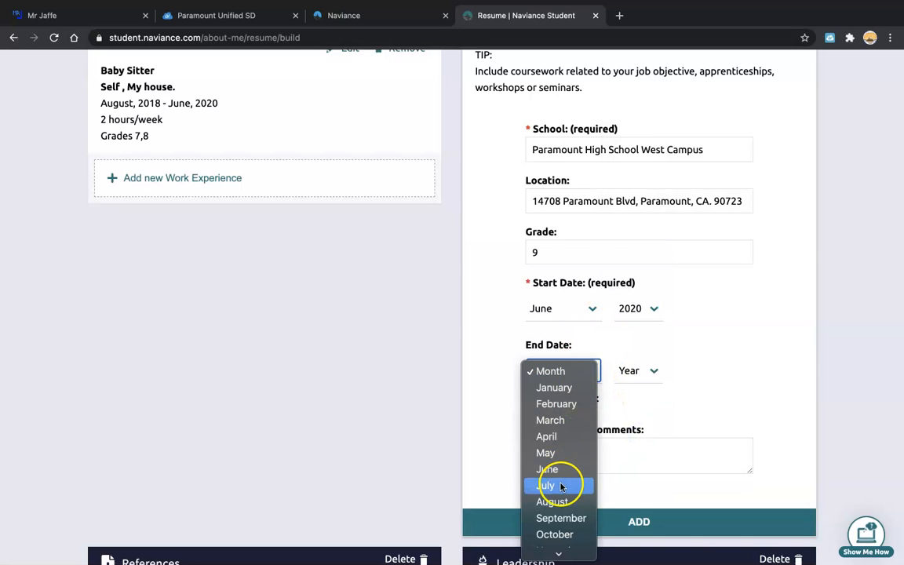
pyautogui.click(588, 308)
pyautogui.click(570, 346)
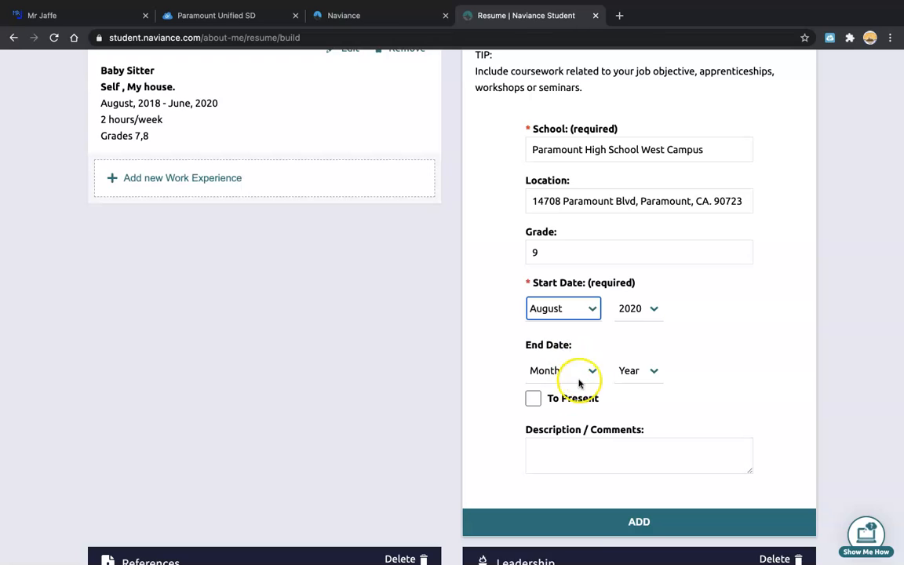
# Set the end date to June 2021 and add the Education entry to the resume.
pyautogui.click(585, 372)
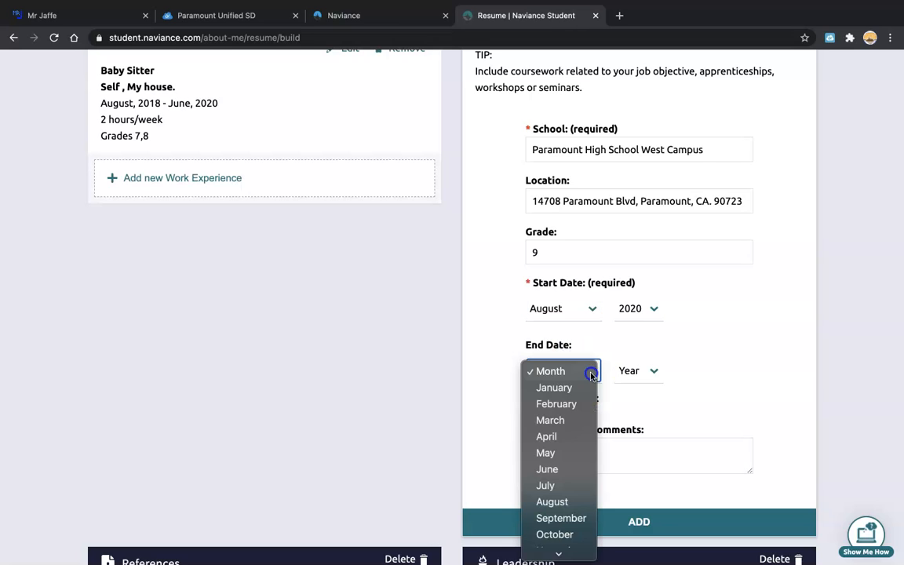
pyautogui.click(558, 473)
pyautogui.click(651, 371)
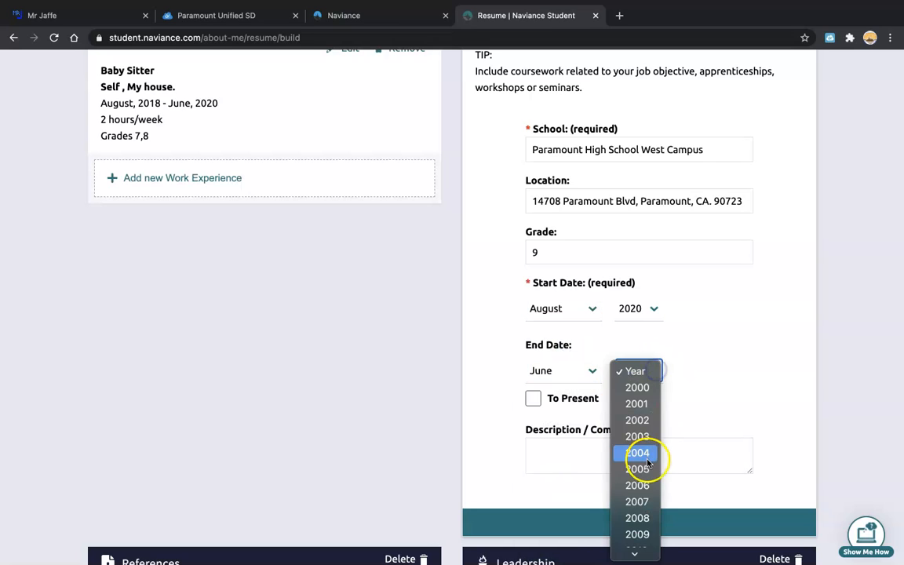
pyautogui.click(636, 493)
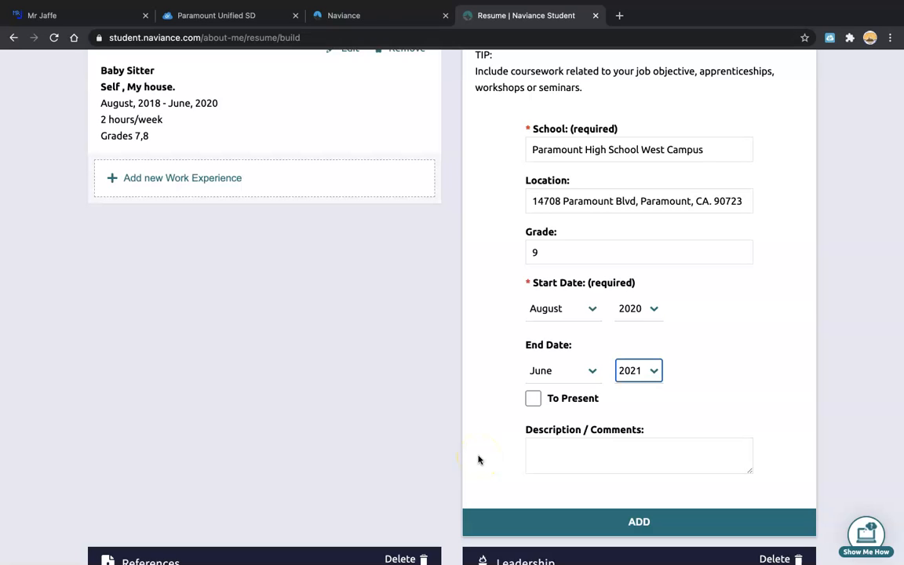
pyautogui.click(636, 521)
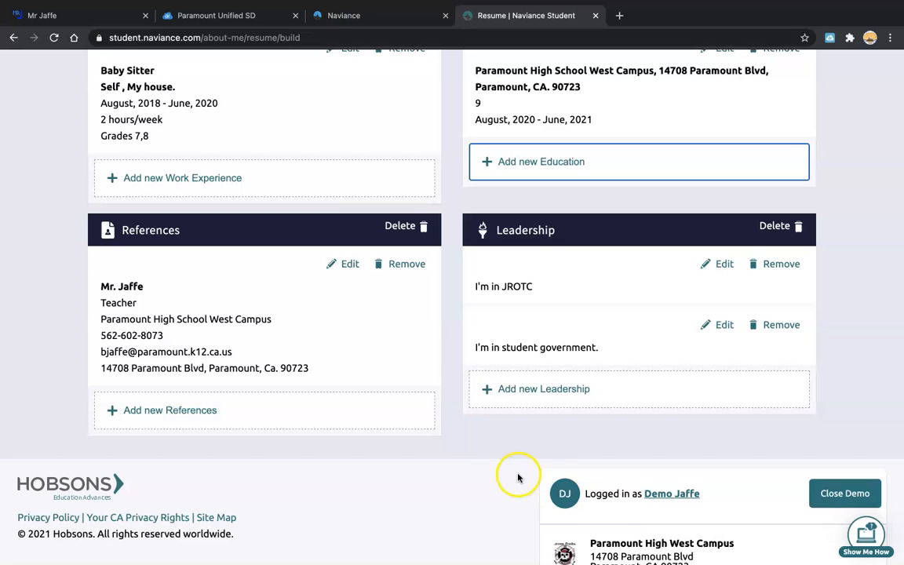
# Open a new Volunteer Service form, look through it, then discard it.
pyautogui.scroll(10, 460, 432)
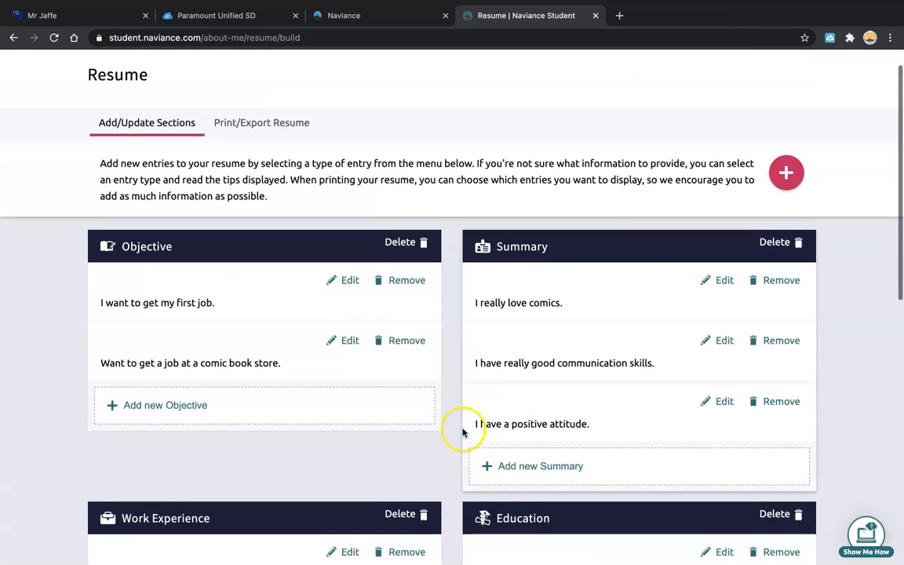
pyautogui.click(786, 218)
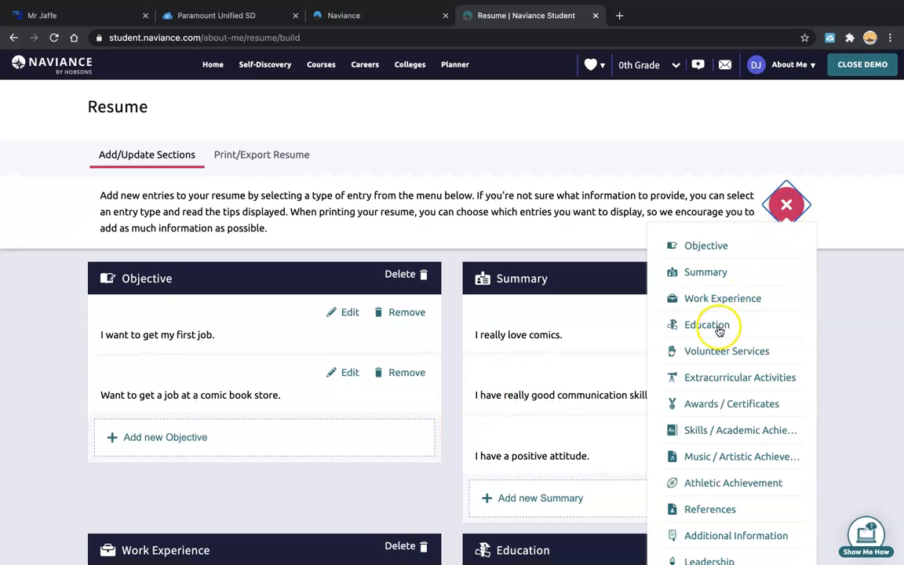
pyautogui.click(712, 353)
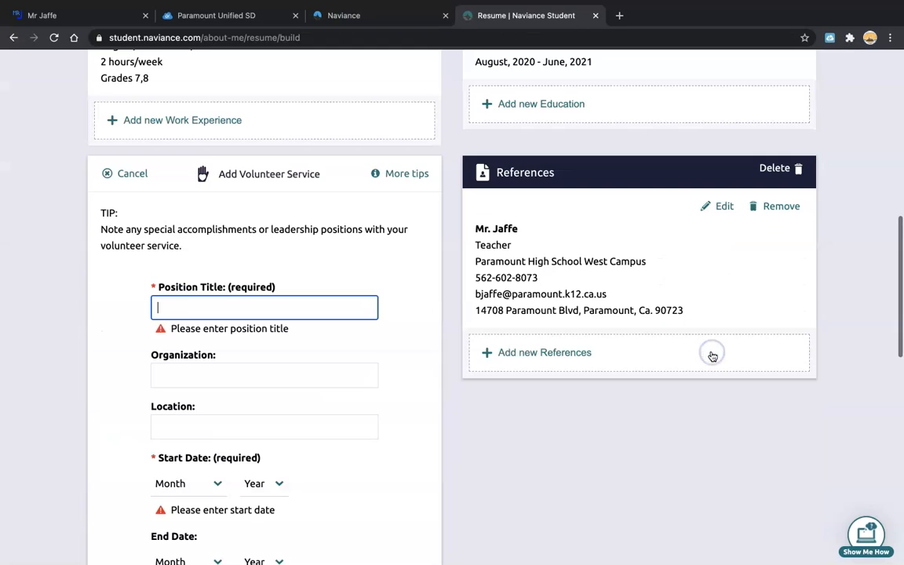
pyautogui.scroll(-4, 87, 396)
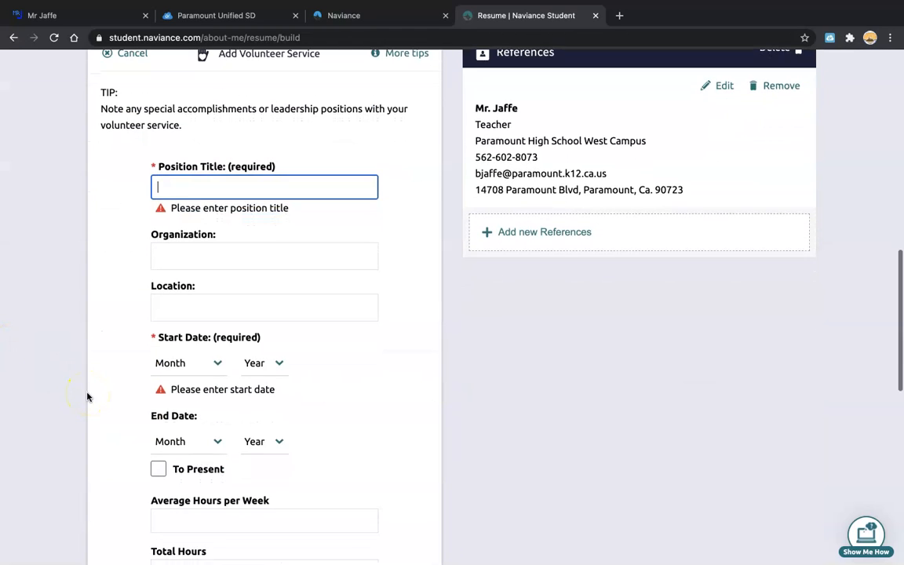
pyautogui.scroll(-2, 86, 396)
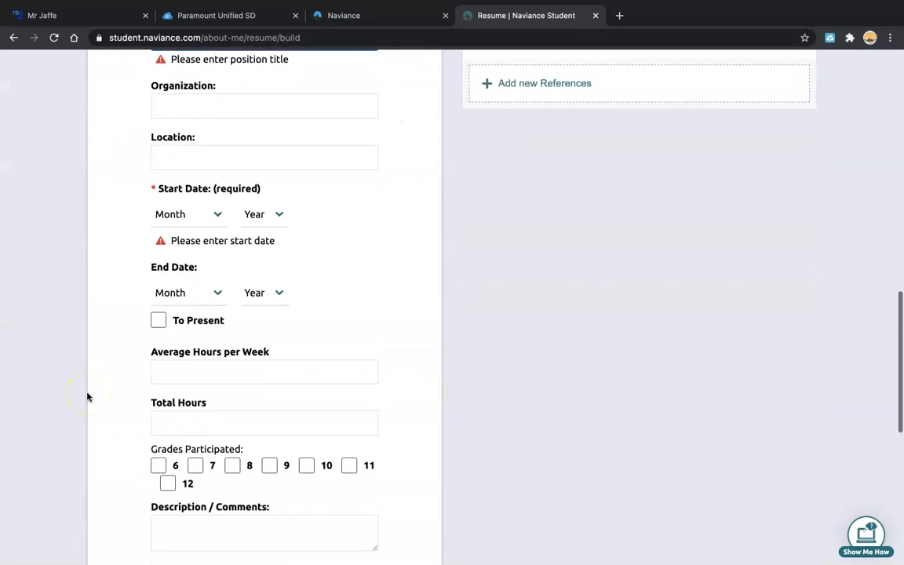
pyautogui.scroll(2, 86, 396)
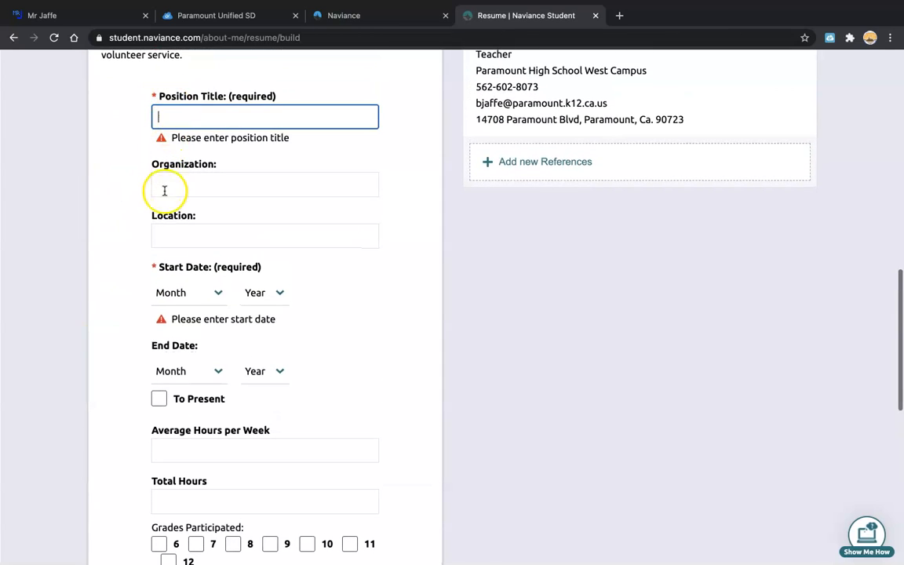
pyautogui.scroll(-5, 121, 389)
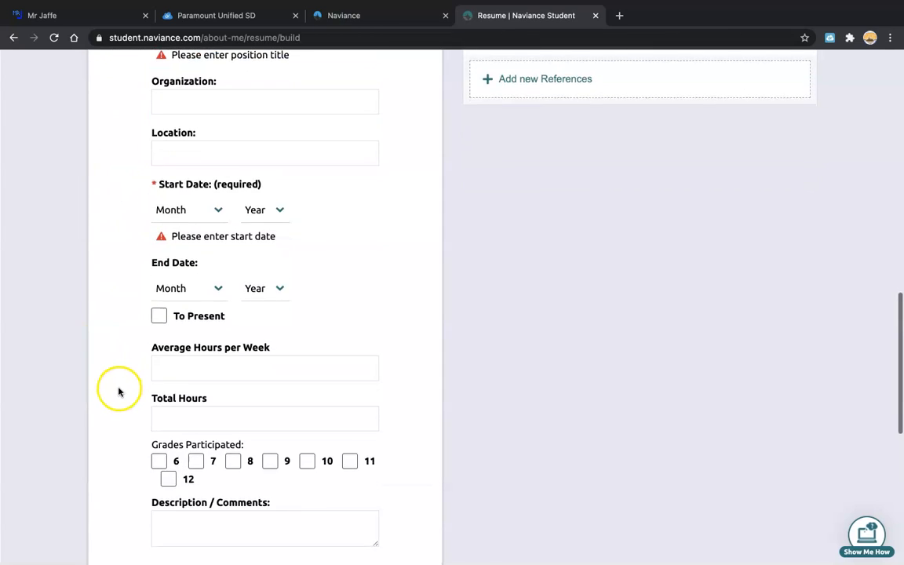
pyautogui.scroll(10, 118, 393)
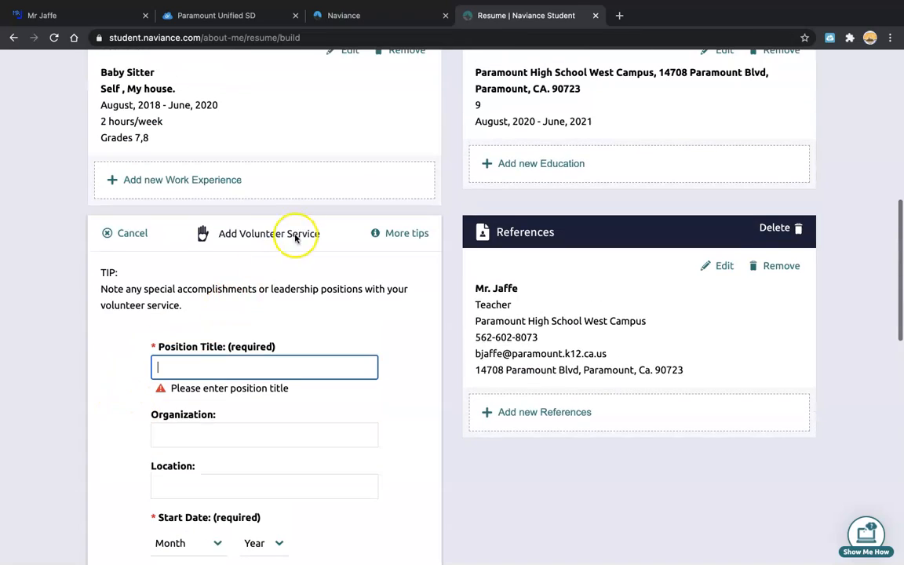
pyautogui.click(123, 232)
pyautogui.scroll(7, 700, 173)
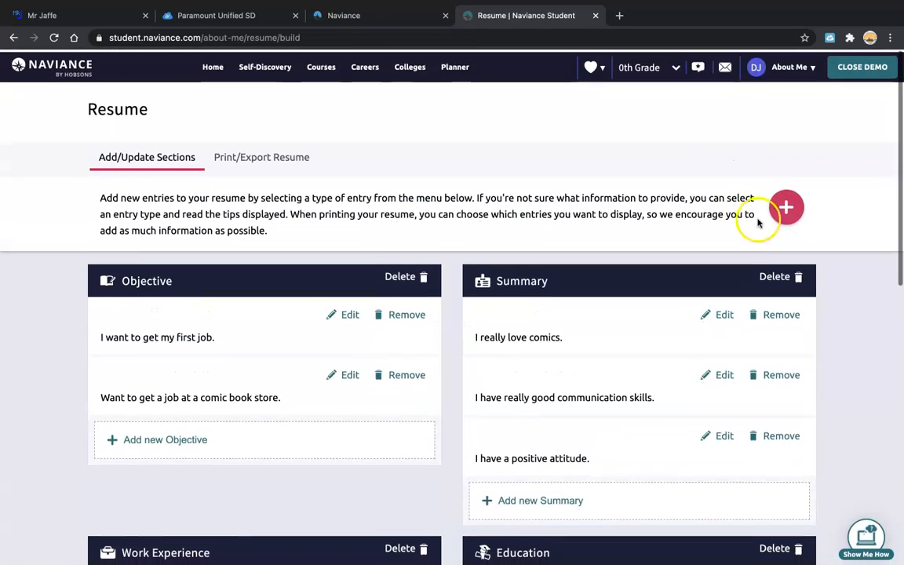
pyautogui.click(785, 205)
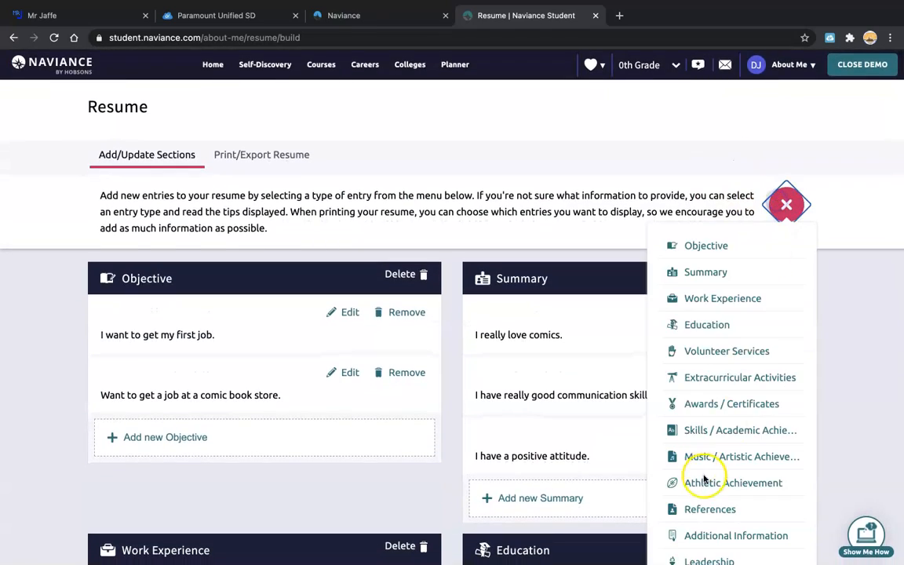
pyautogui.click(713, 378)
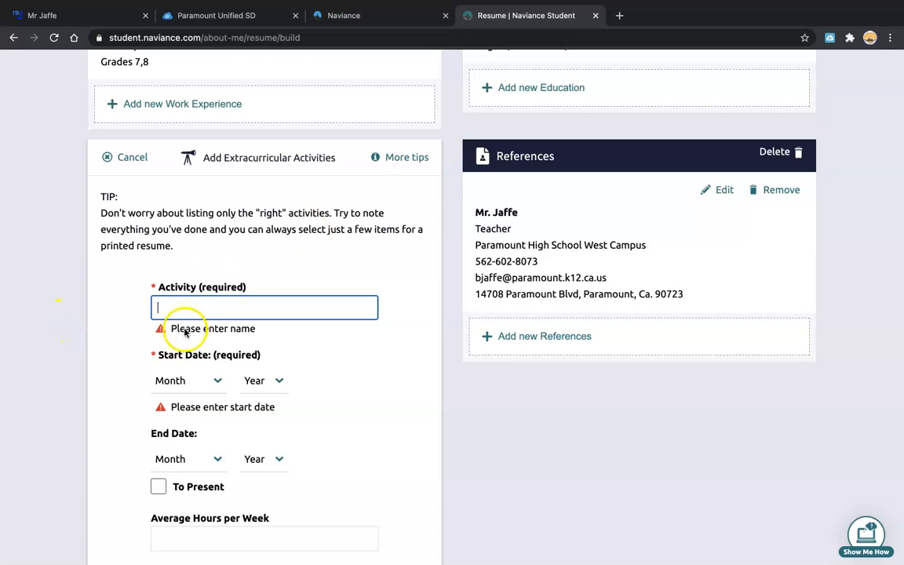
pyautogui.scroll(-2, 80, 370)
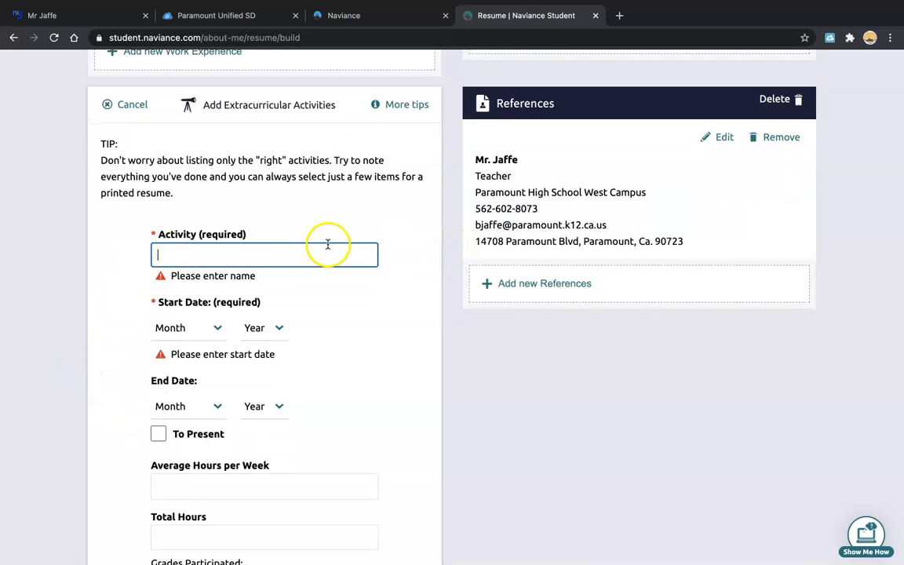
pyautogui.scroll(-1, 320, 301)
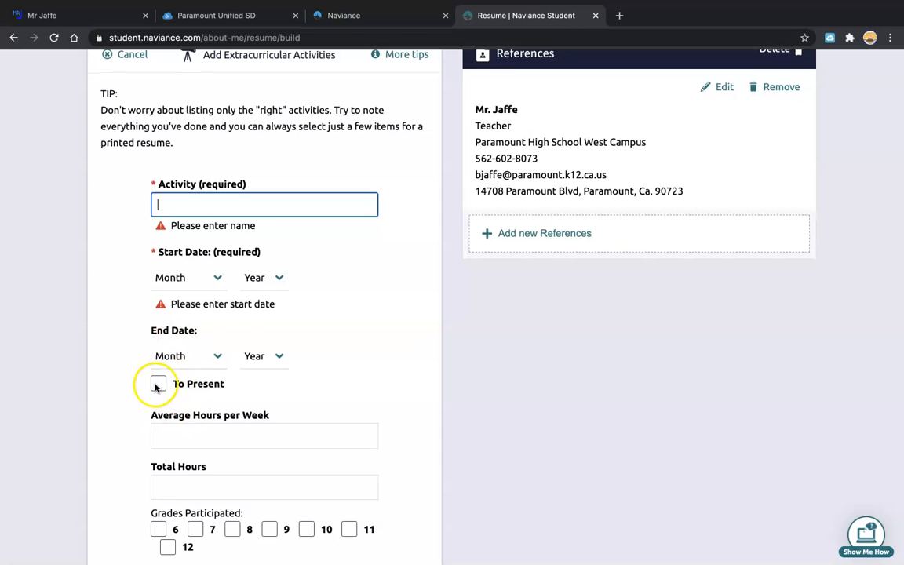
pyautogui.scroll(-3, 157, 384)
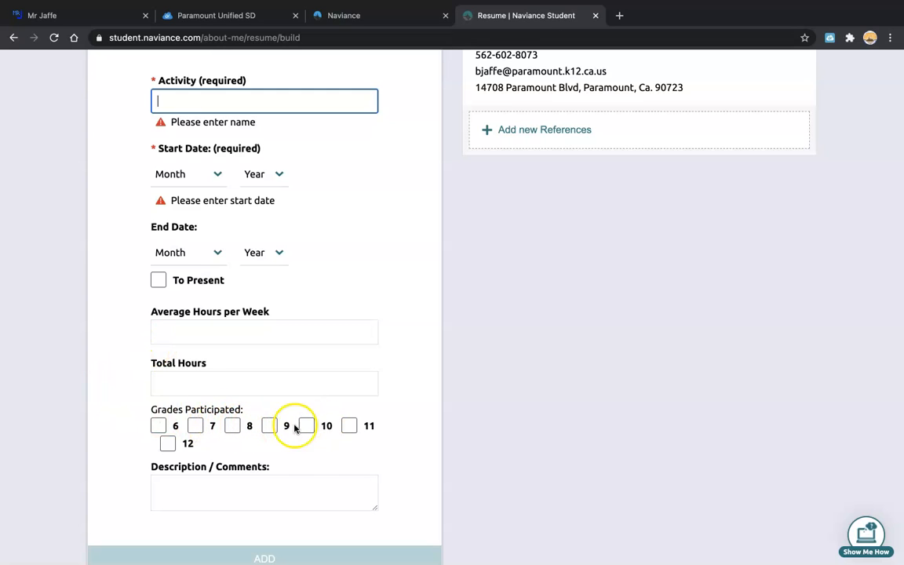
pyautogui.scroll(-3, 294, 464)
pyautogui.scroll(3, 303, 456)
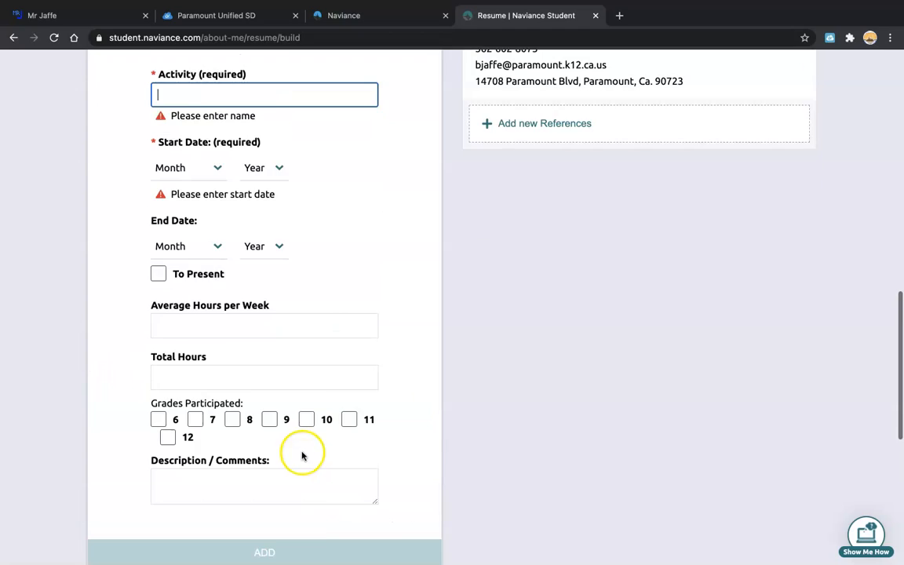
pyautogui.scroll(10, 268, 488)
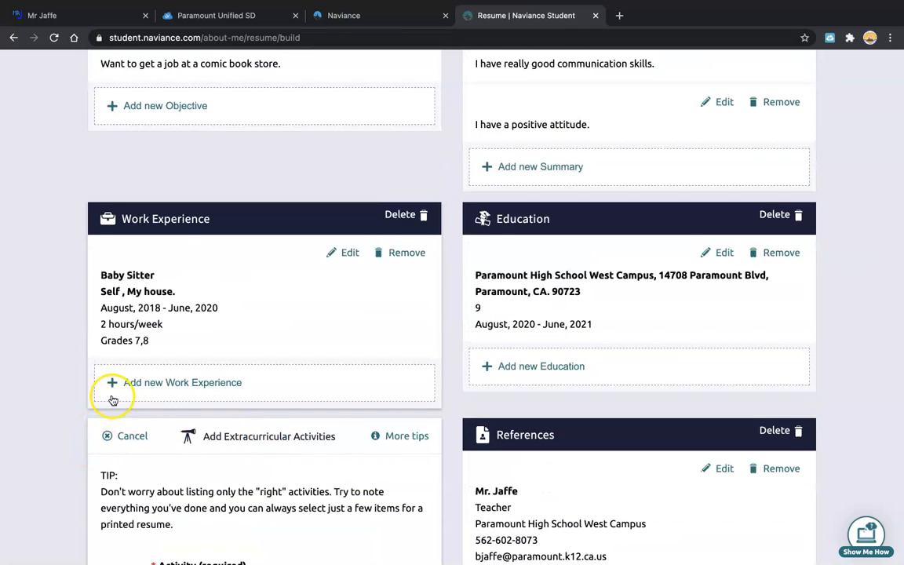
pyautogui.scroll(-3, 157, 448)
pyautogui.click(110, 319)
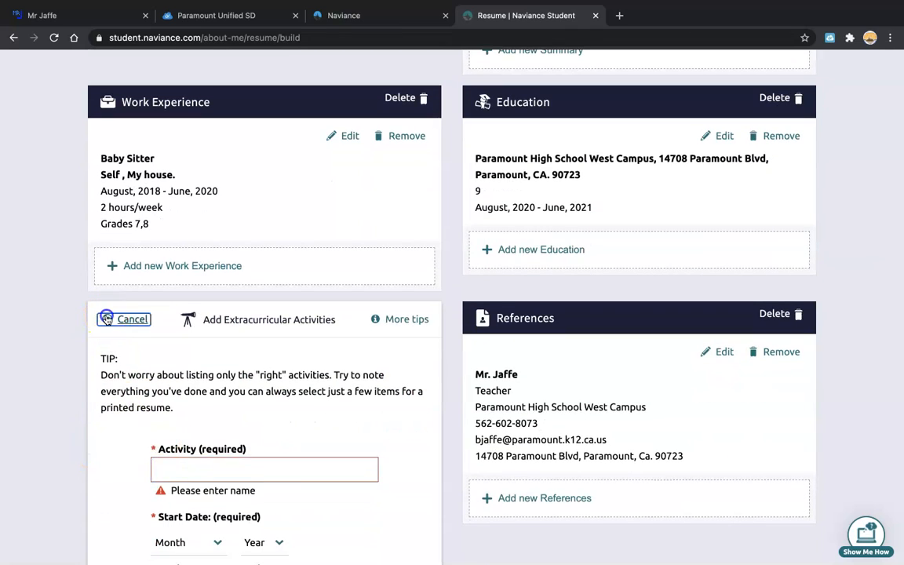
pyautogui.scroll(5, 753, 236)
pyautogui.click(786, 208)
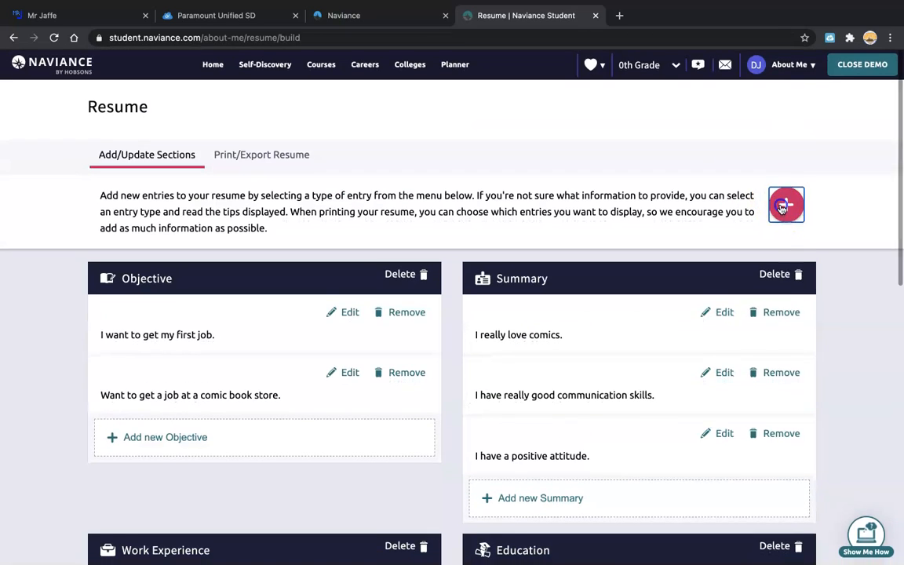
pyautogui.click(681, 403)
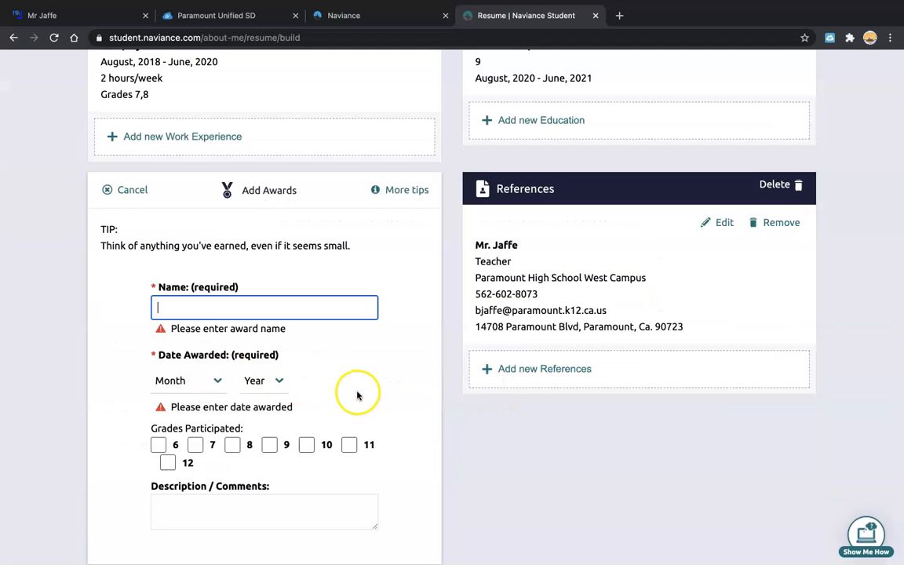
pyautogui.scroll(-1, 359, 393)
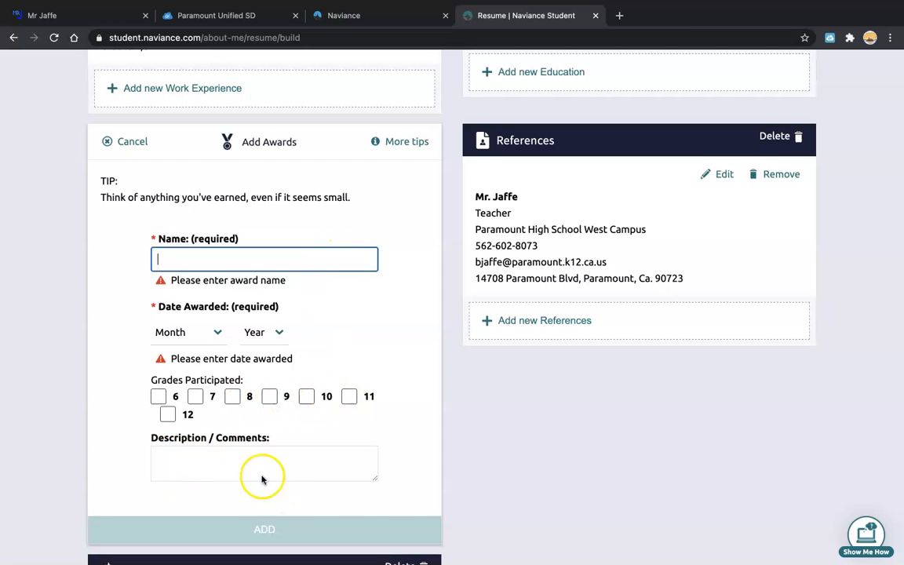
pyautogui.scroll(1, 262, 478)
pyautogui.click(125, 148)
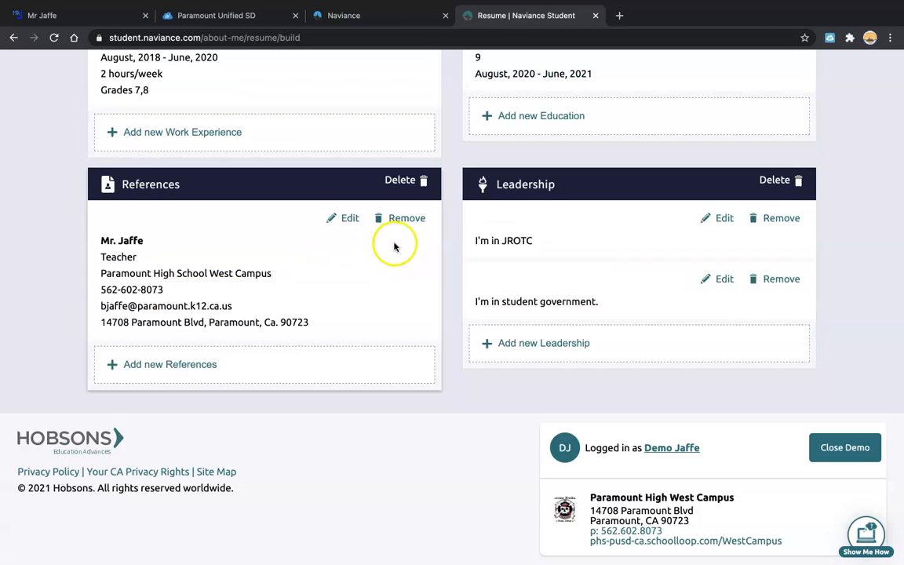
pyautogui.scroll(5, 517, 372)
pyautogui.scroll(2, 517, 372)
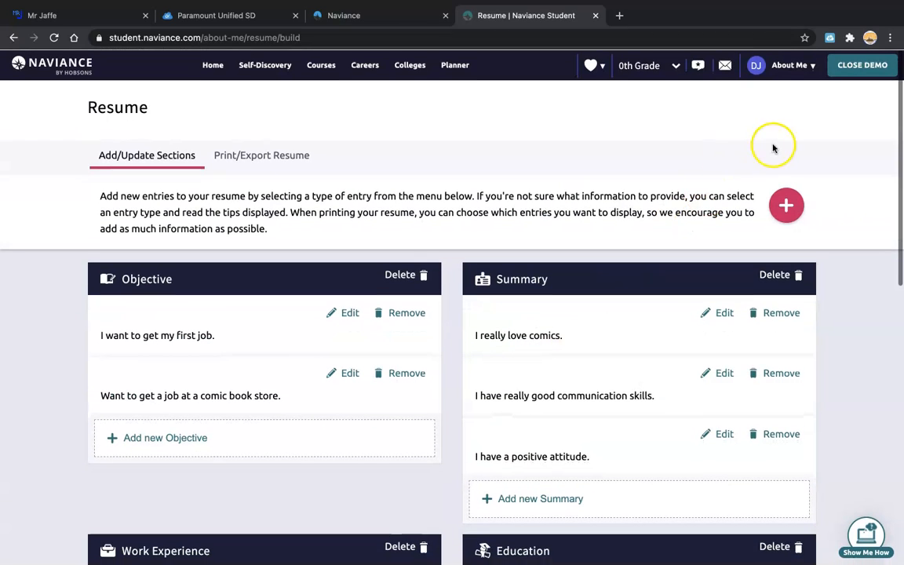
# Start a Skills / Academic Achievement entry reading 'I have good communication skills.'.
pyautogui.click(785, 202)
pyautogui.scroll(-1, 775, 260)
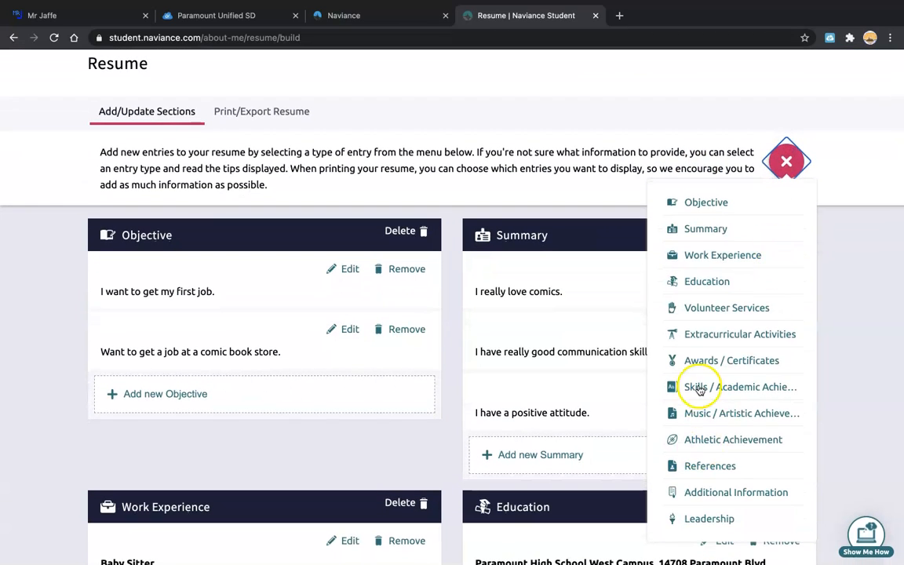
pyautogui.click(698, 387)
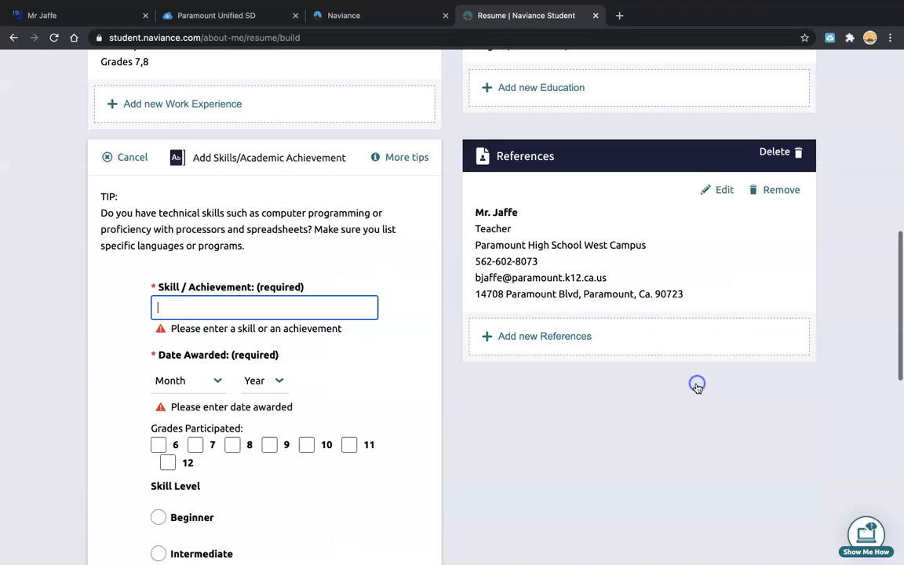
pyautogui.click(193, 299)
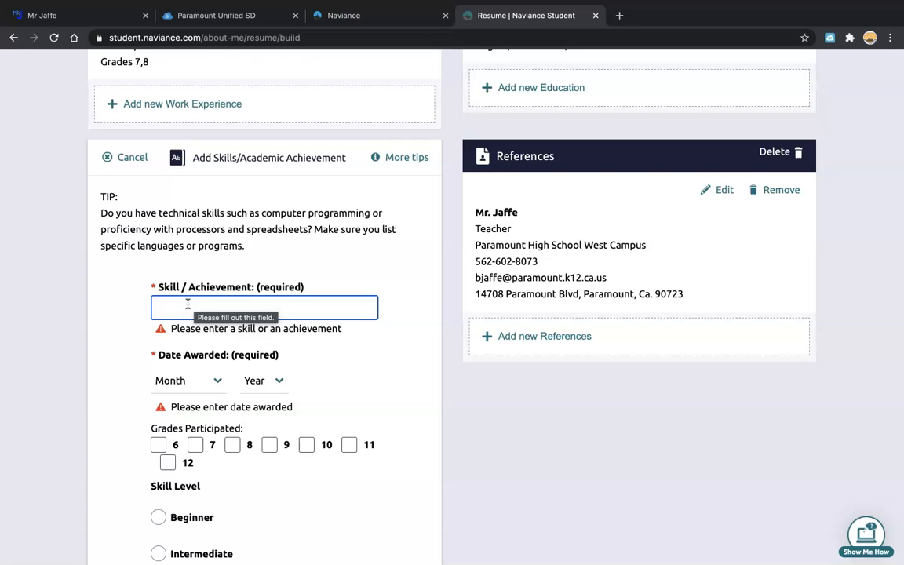
pyautogui.write('I')
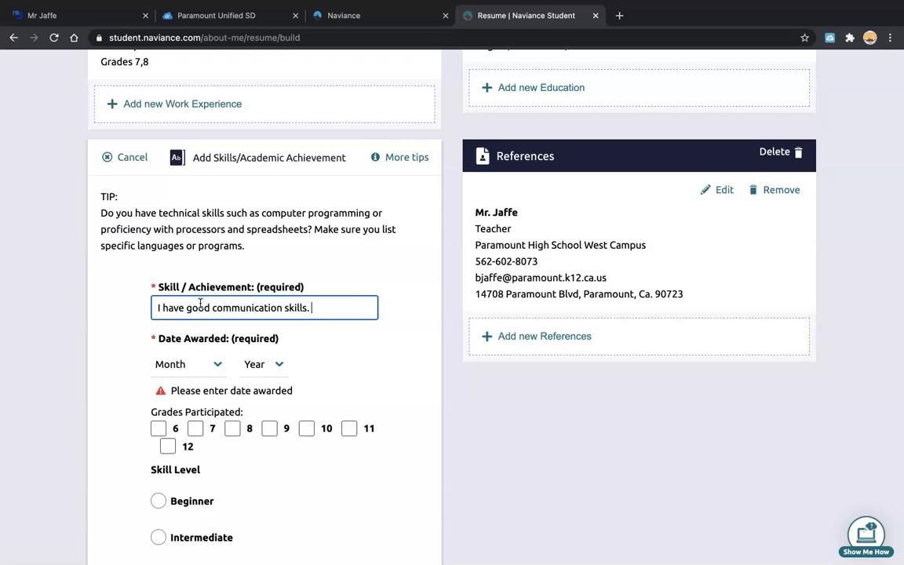
# Set date awarded to March 2021, grade 9, Beginner level, and add the entry.
pyautogui.click(218, 367)
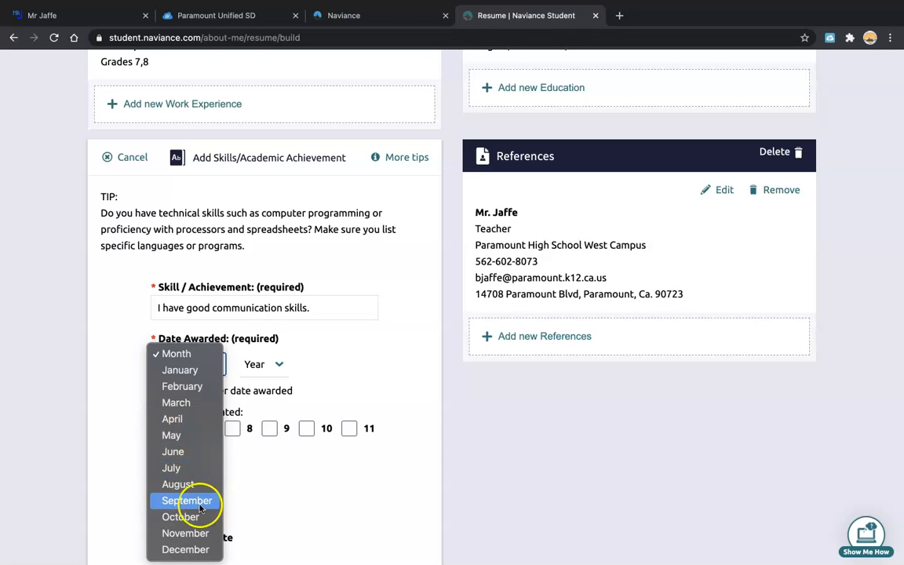
pyautogui.click(179, 404)
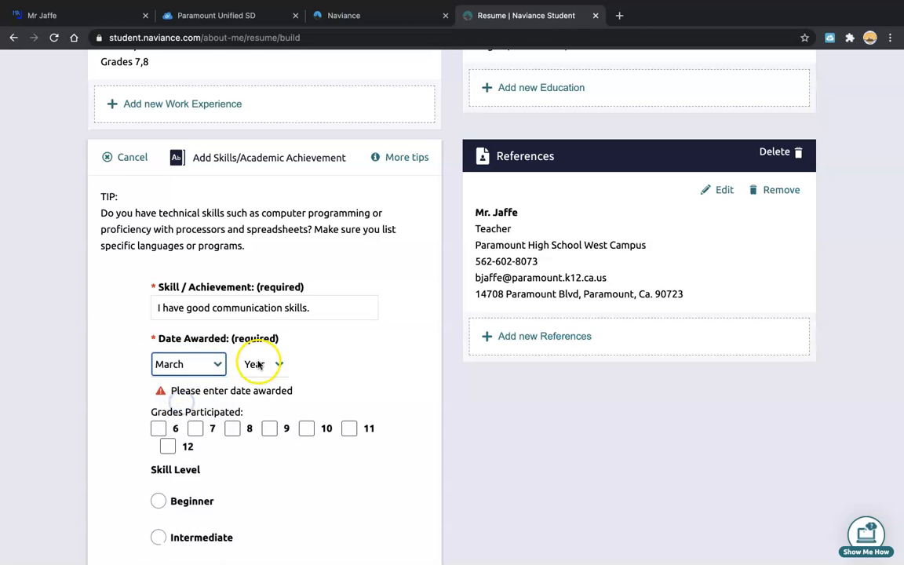
pyautogui.click(262, 364)
pyautogui.scroll(-5, 269, 513)
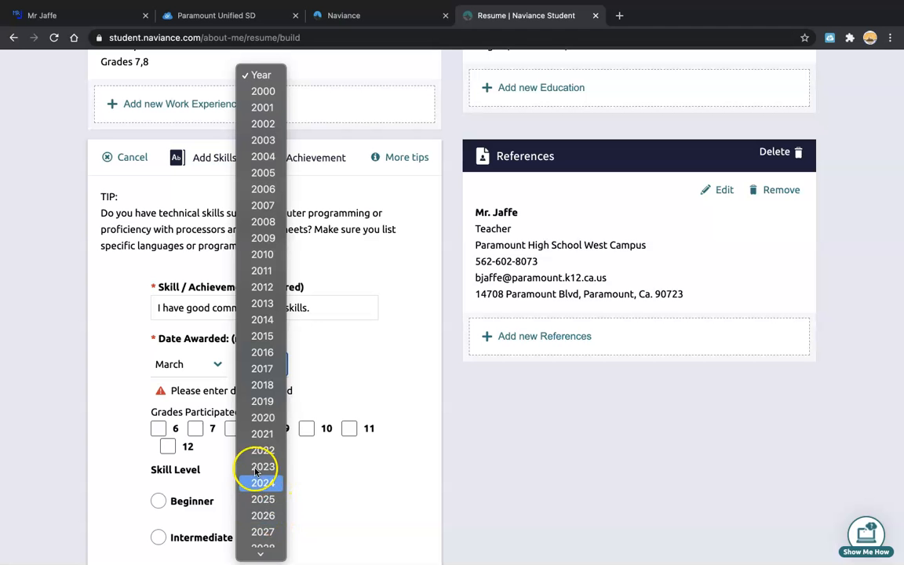
pyautogui.click(263, 434)
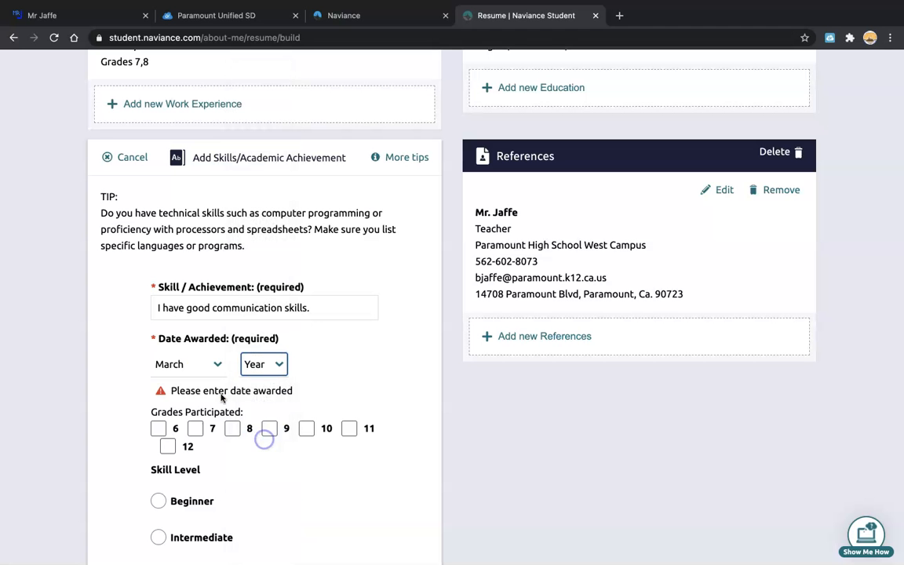
pyautogui.click(270, 412)
pyautogui.scroll(-2, 264, 491)
pyautogui.click(158, 427)
pyautogui.scroll(-4, 311, 501)
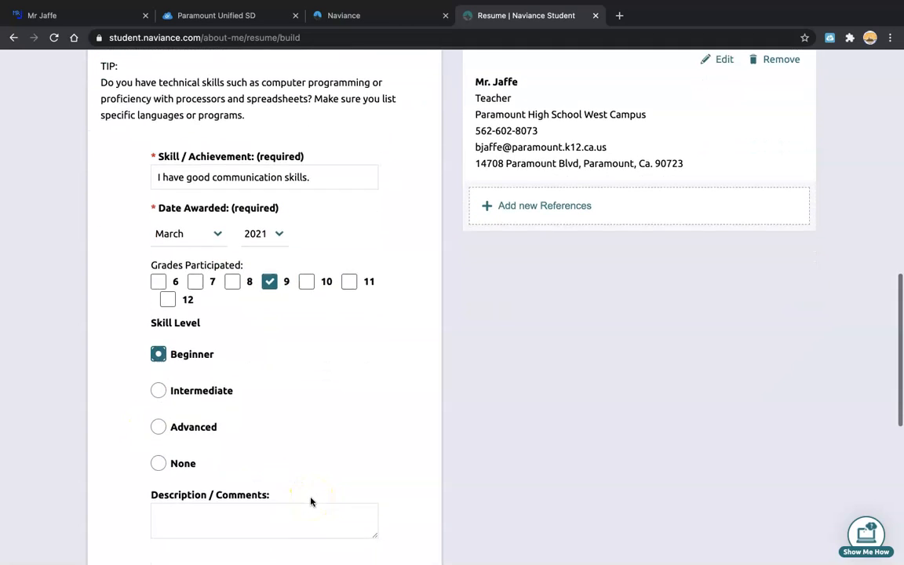
pyautogui.hscroll(1, 298, 503)
pyautogui.click(259, 506)
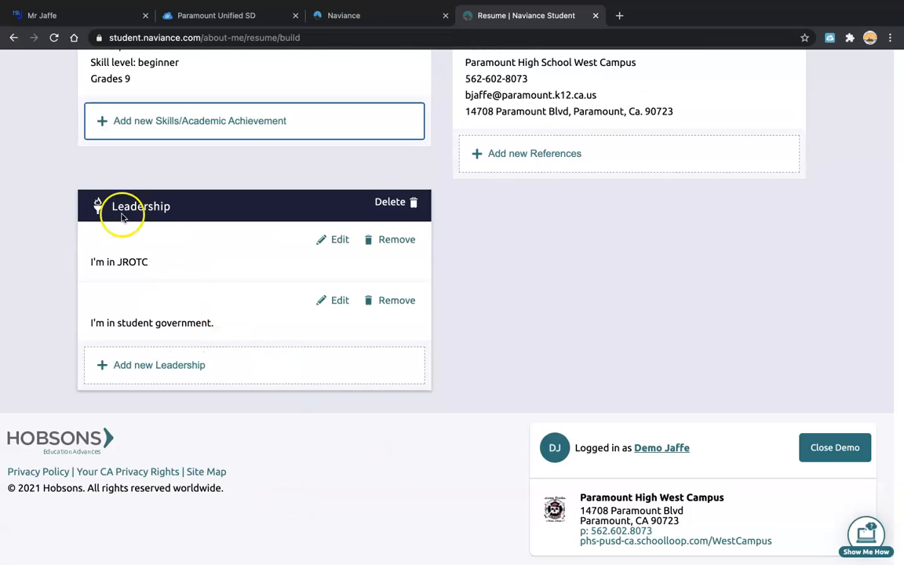
# Start a new skill entry 'Photoshop' with date awarded June 2021.
pyautogui.scroll(3, 578, 312)
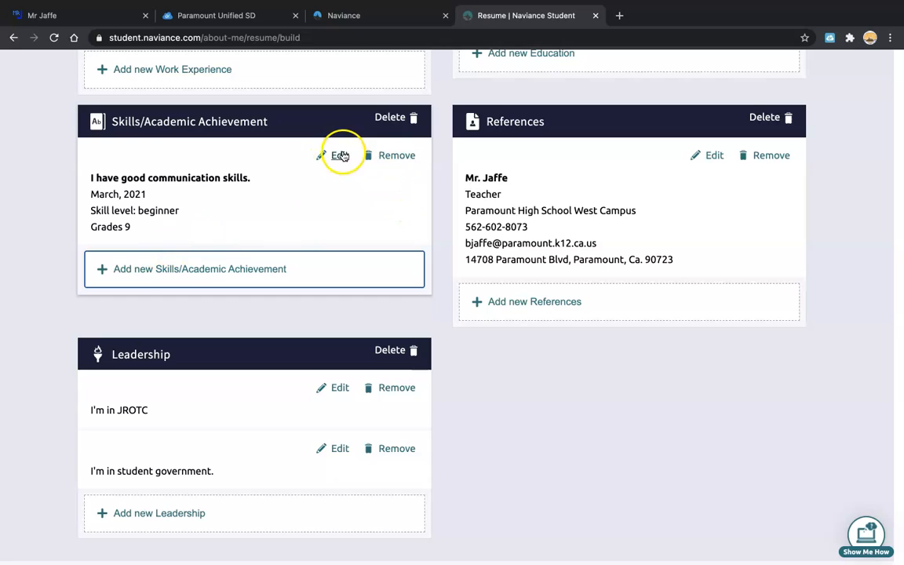
pyautogui.click(182, 269)
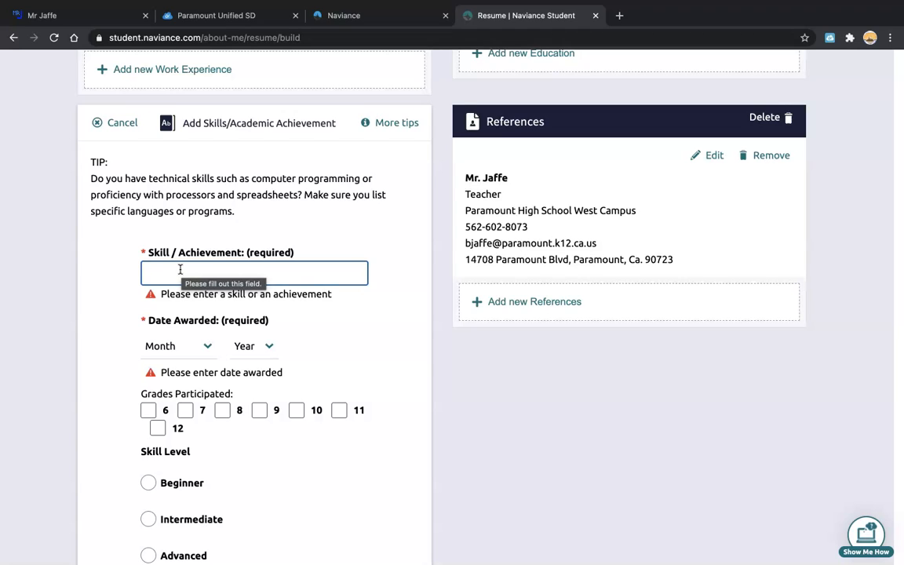
pyautogui.write('Photoshop')
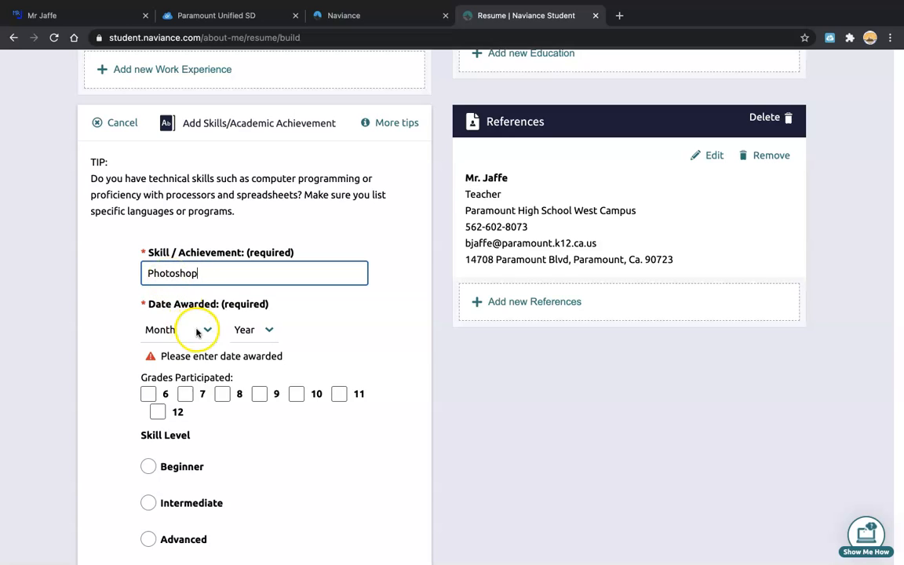
pyautogui.click(202, 330)
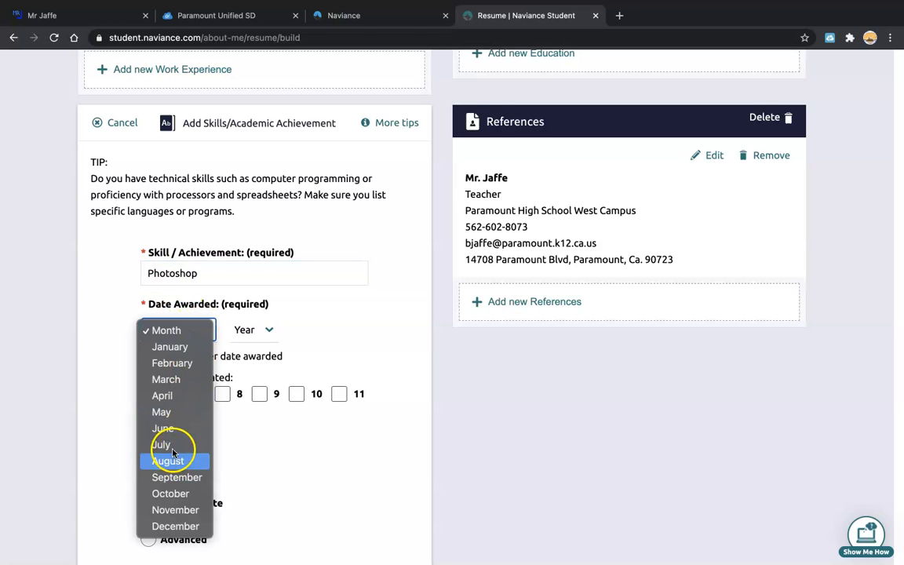
pyautogui.click(166, 396)
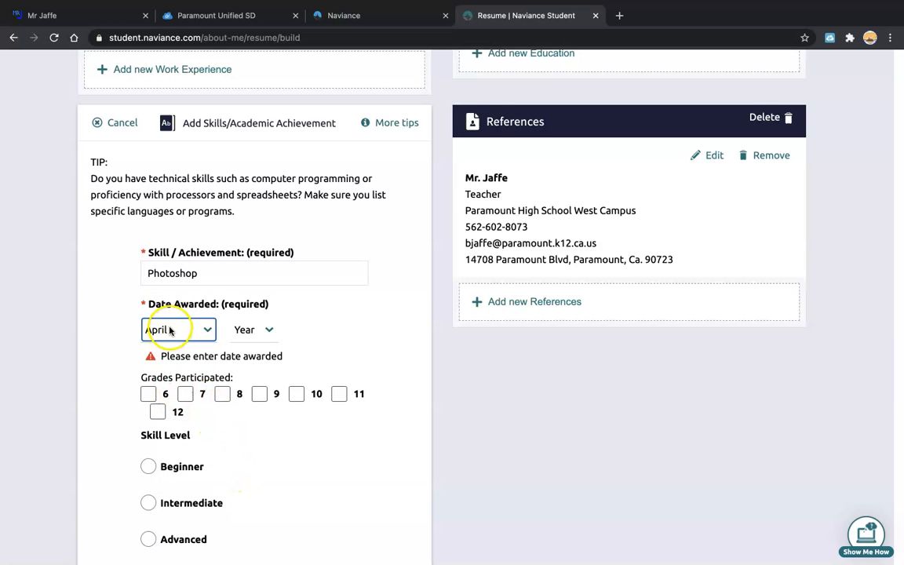
pyautogui.click(268, 330)
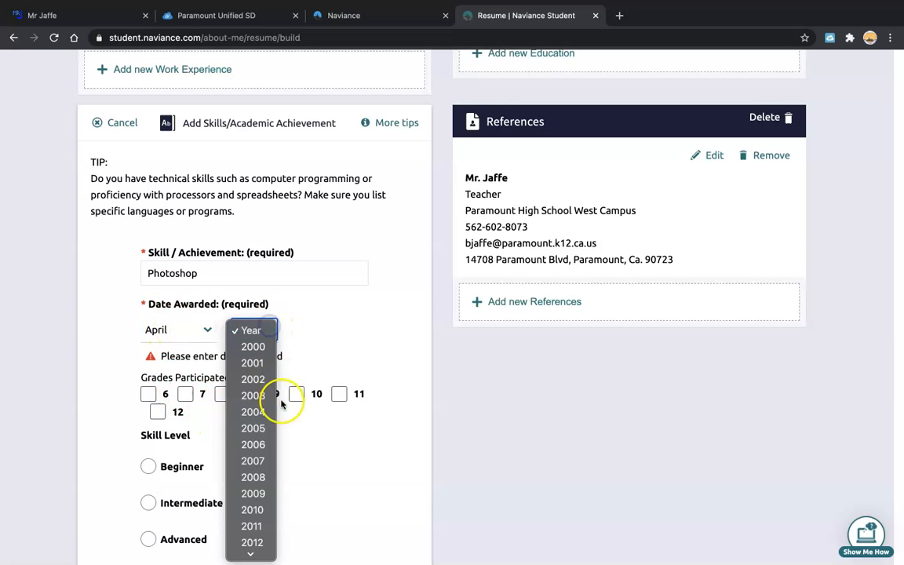
pyautogui.scroll(-5, 252, 479)
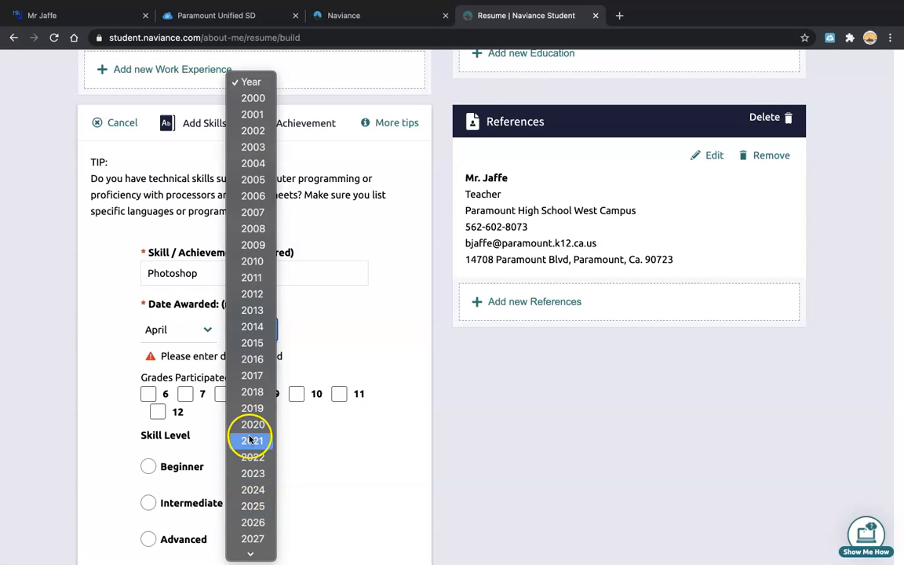
pyautogui.click(186, 321)
pyautogui.click(186, 326)
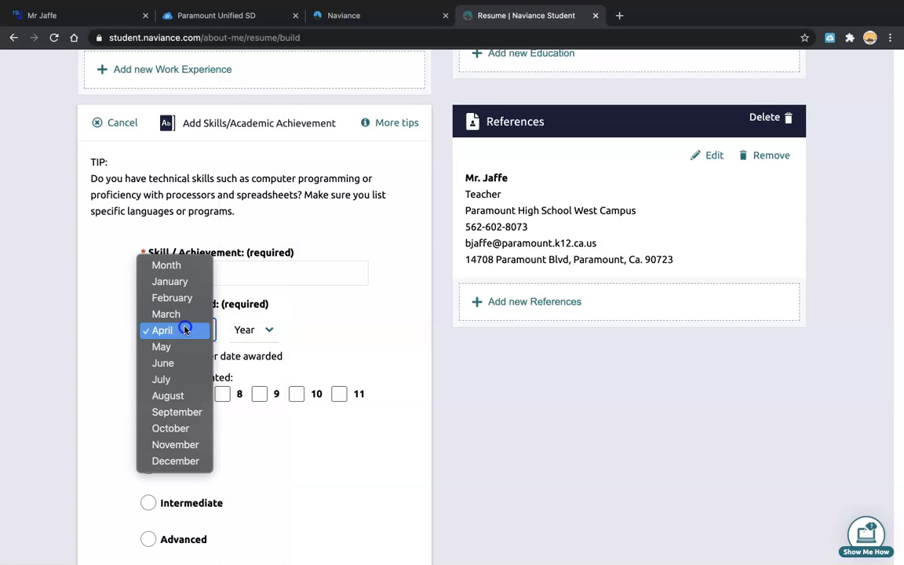
pyautogui.click(196, 355)
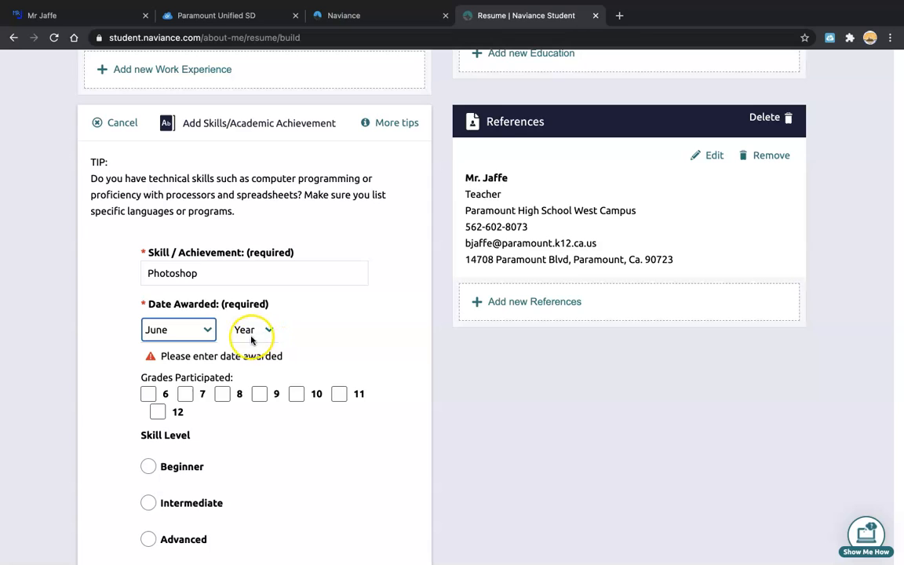
pyautogui.click(254, 331)
pyautogui.scroll(-5, 256, 492)
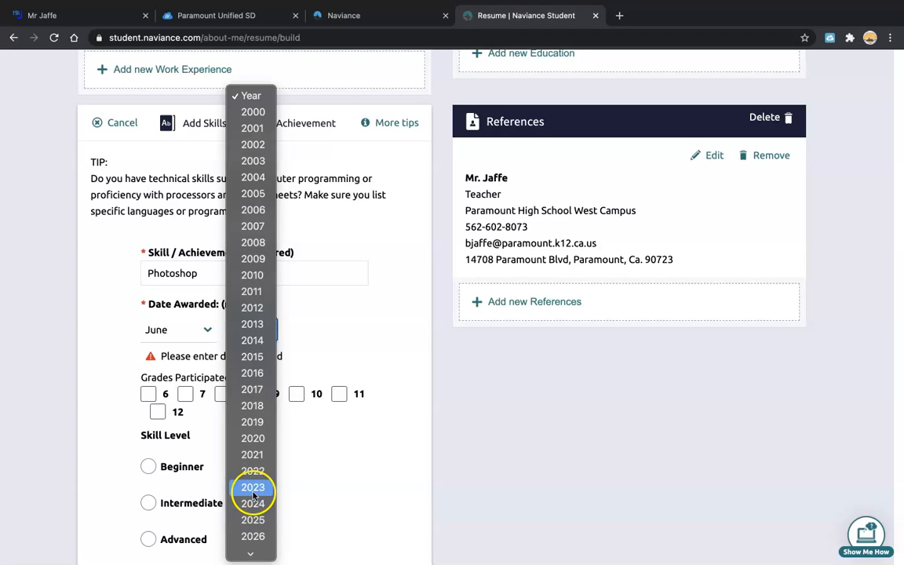
pyautogui.click(251, 442)
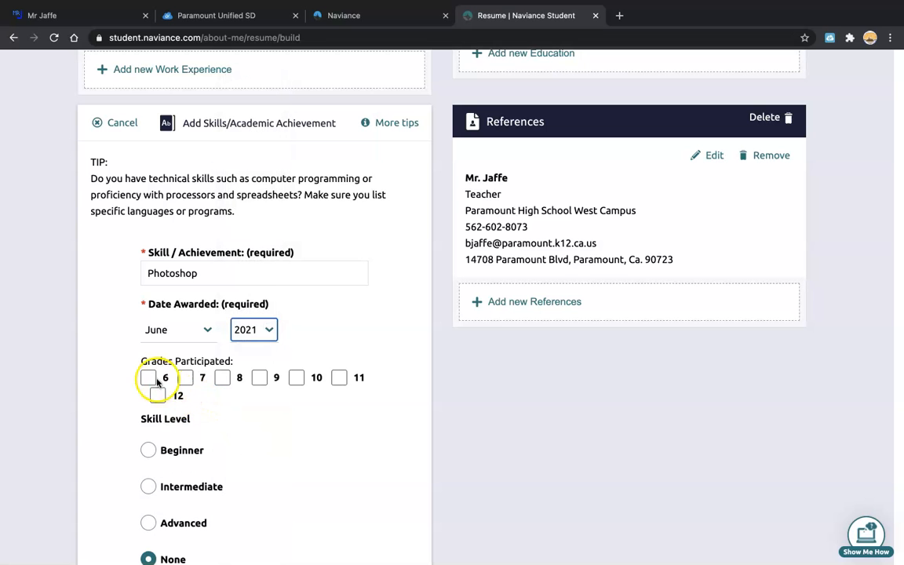
# Mark grade 9 and Beginner level, rename the skill 'Adobe Photoshop', and add it.
pyautogui.click(260, 379)
pyautogui.click(149, 450)
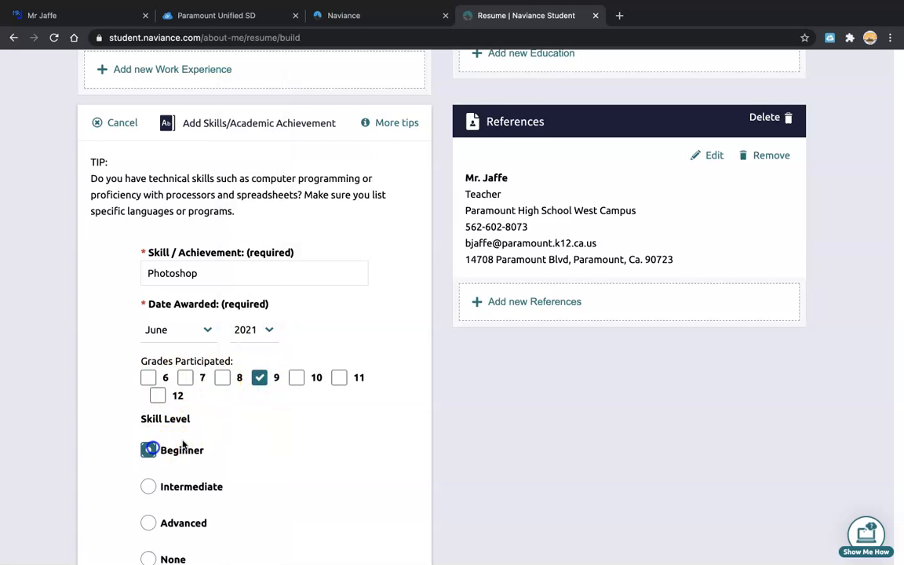
pyautogui.scroll(-3, 283, 463)
pyautogui.scroll(-2, 274, 471)
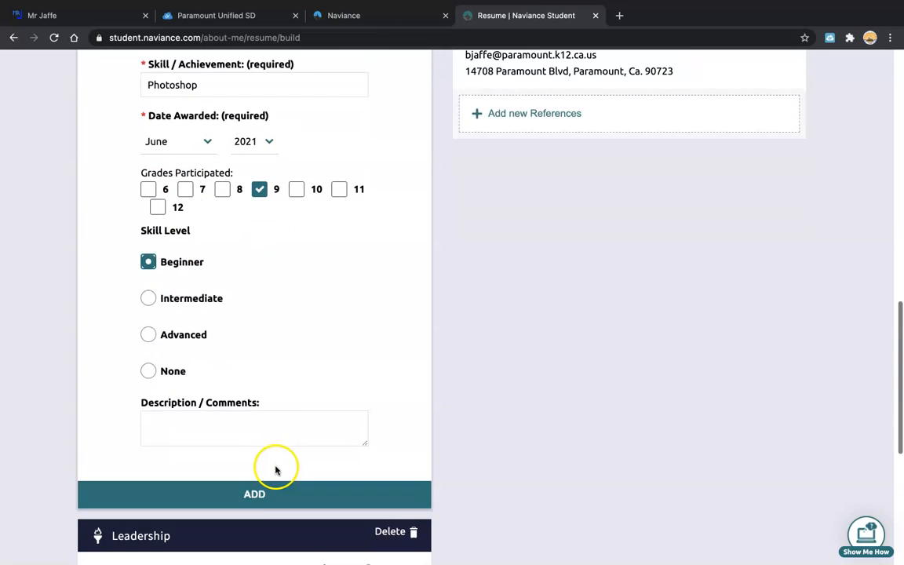
pyautogui.scroll(3, 267, 435)
pyautogui.click(146, 203)
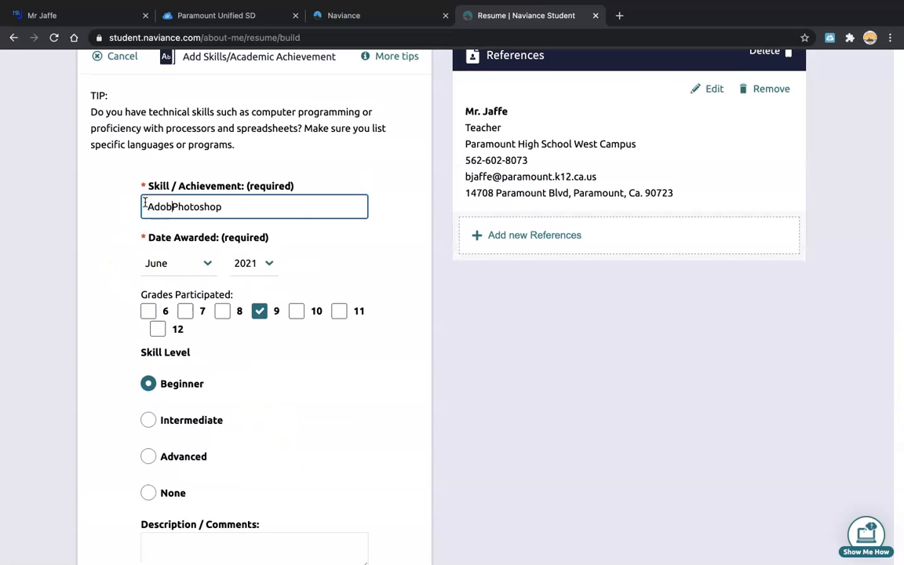
pyautogui.scroll(-6, 212, 373)
pyautogui.click(226, 368)
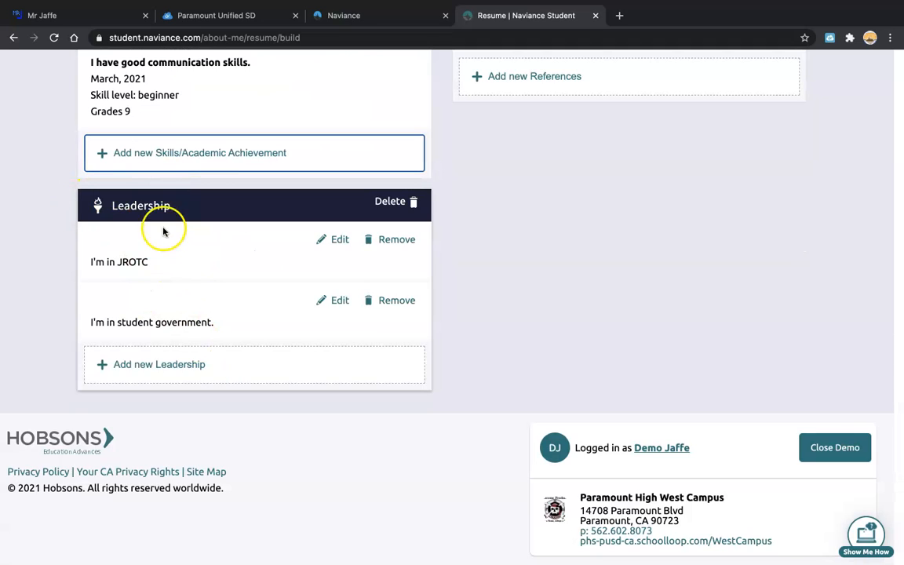
# Scroll back to the top of the resume and open the red + entry-type menu.
pyautogui.scroll(7, 162, 283)
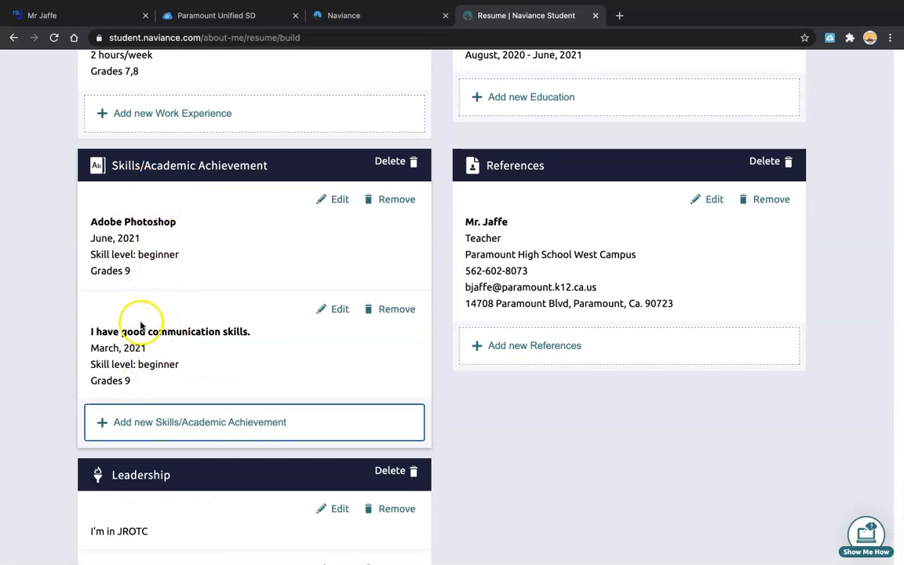
pyautogui.scroll(15, 140, 328)
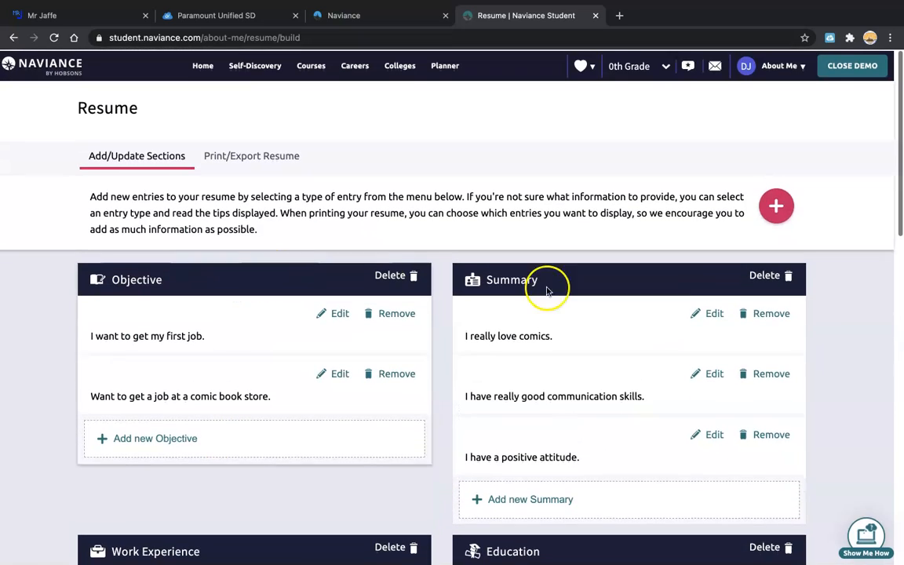
pyautogui.click(785, 207)
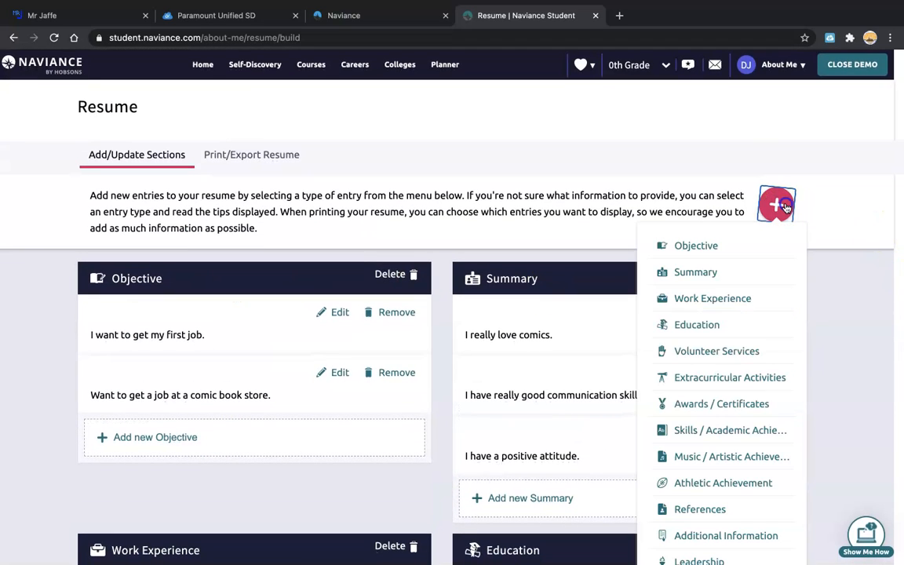
# Start and cancel a Music/Artistic Achievement entry, then begin an Athletic Achievement entry.
pyautogui.click(709, 456)
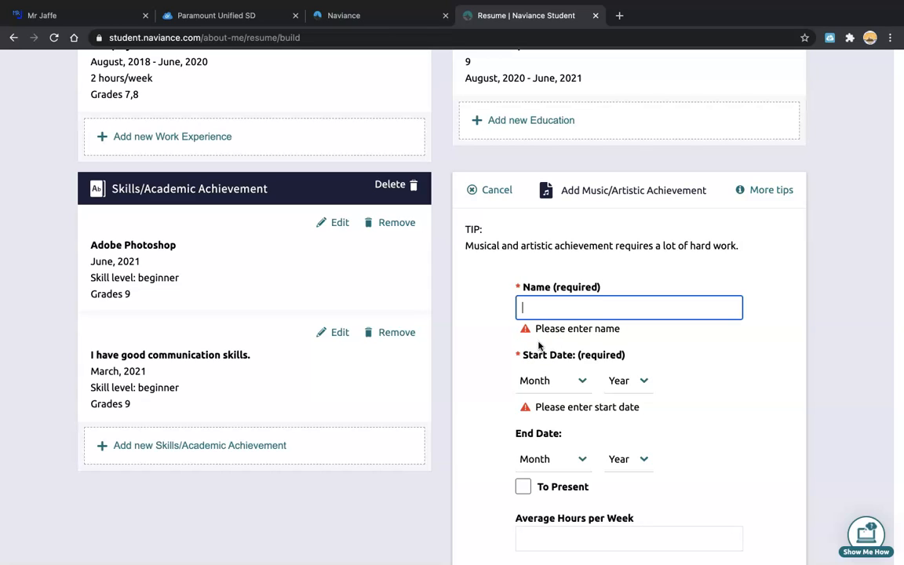
pyautogui.click(495, 190)
pyautogui.scroll(10, 652, 252)
pyautogui.click(776, 118)
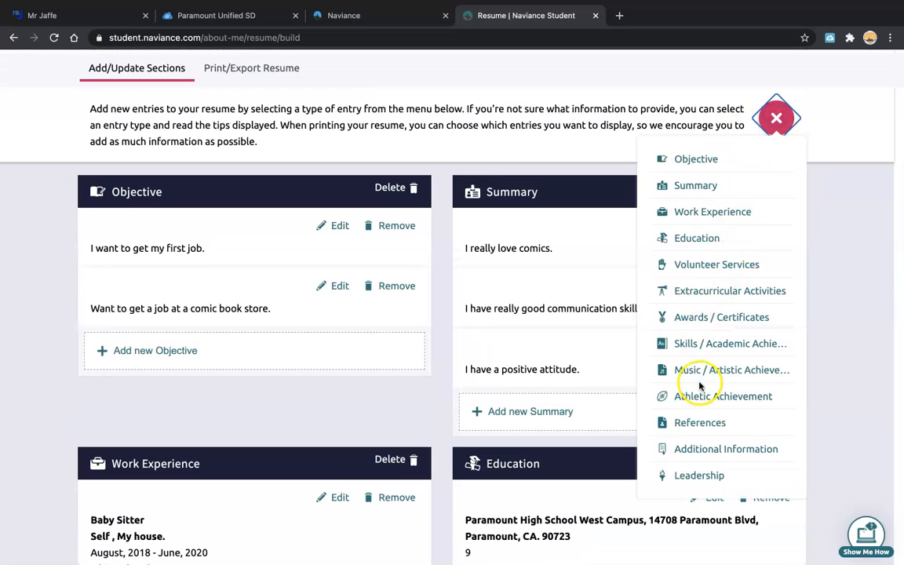
pyautogui.click(701, 399)
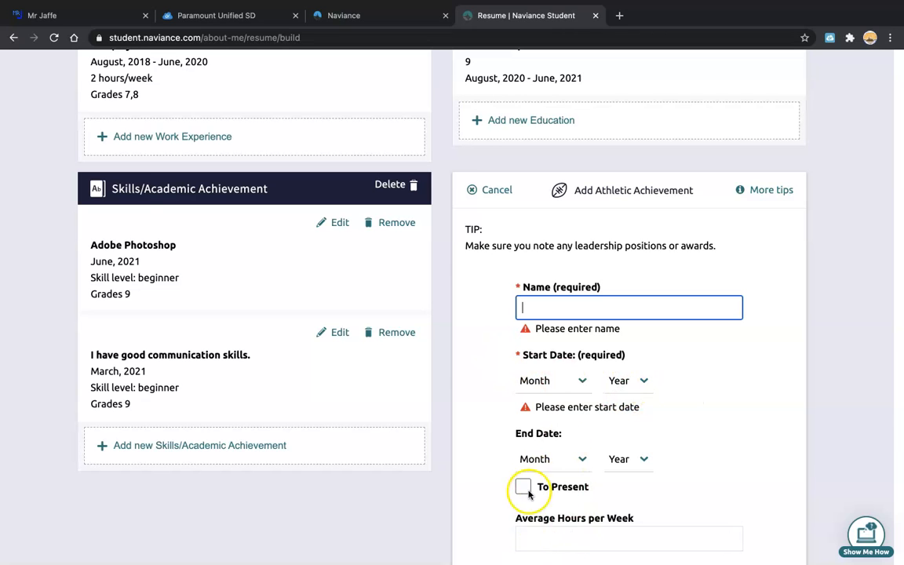
pyautogui.scroll(1, 620, 454)
pyautogui.scroll(-2, 620, 451)
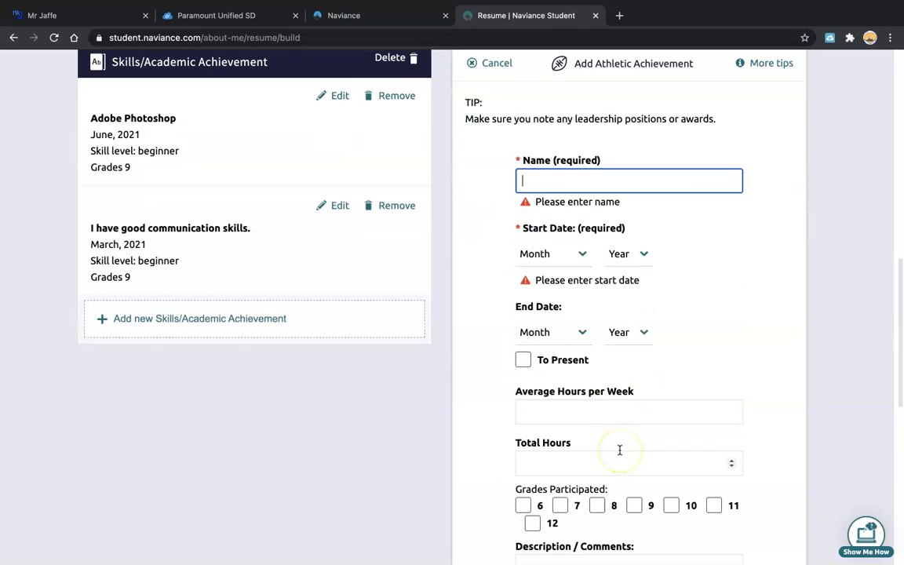
pyautogui.scroll(5, 620, 453)
pyautogui.click(497, 416)
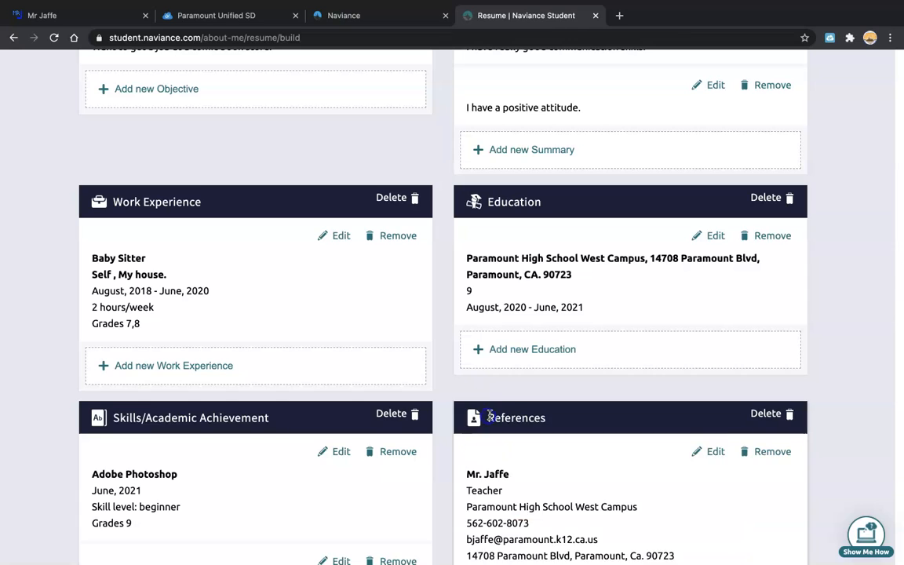
pyautogui.scroll(5, 516, 383)
pyautogui.click(777, 206)
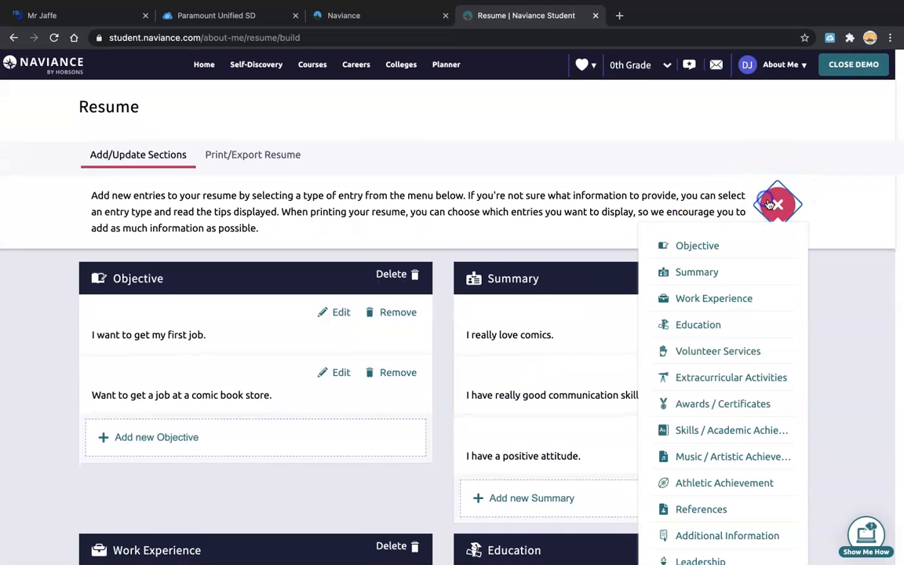
pyautogui.scroll(-1, 724, 428)
pyautogui.scroll(-2, 723, 428)
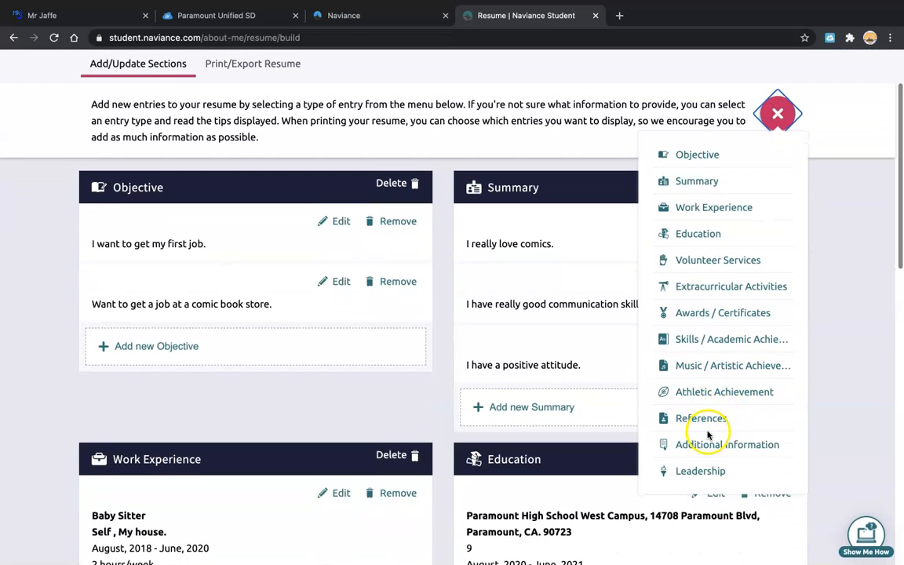
pyautogui.click(872, 263)
pyautogui.scroll(-10, 817, 389)
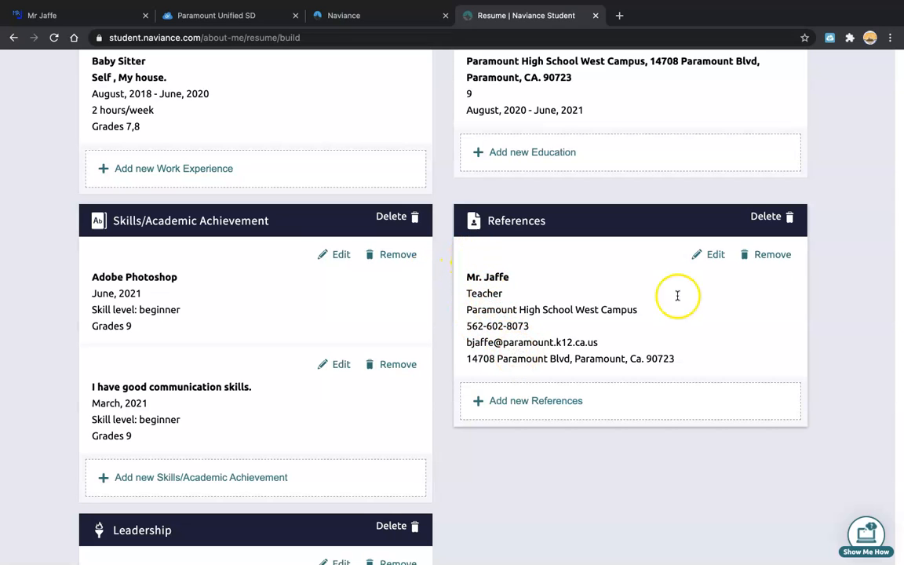
pyautogui.scroll(10, 730, 280)
pyautogui.click(776, 202)
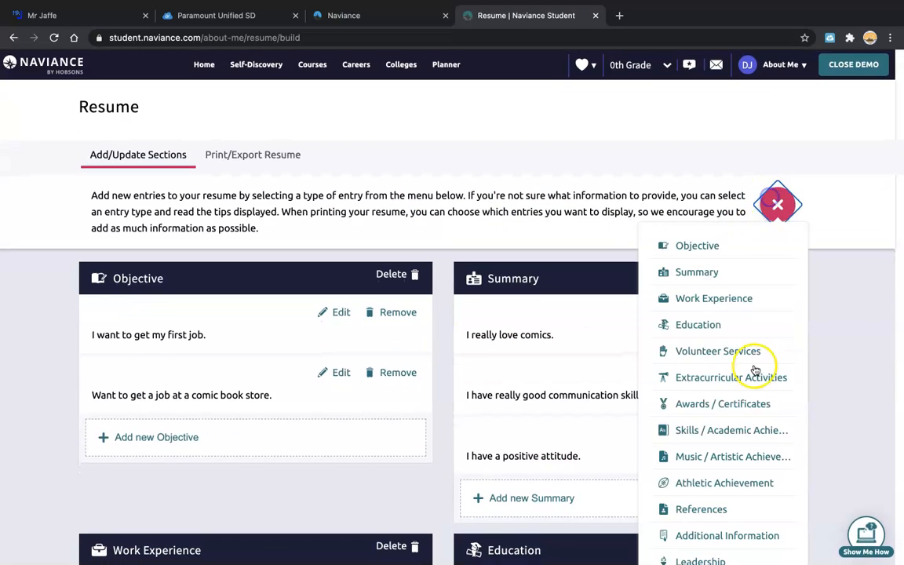
pyautogui.scroll(-2, 738, 393)
pyautogui.click(687, 428)
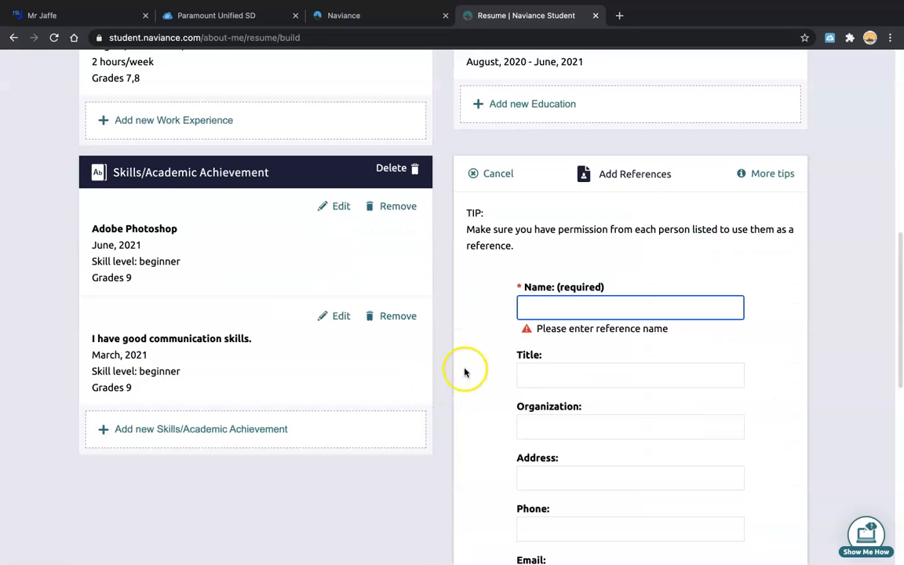
pyautogui.scroll(-3, 560, 503)
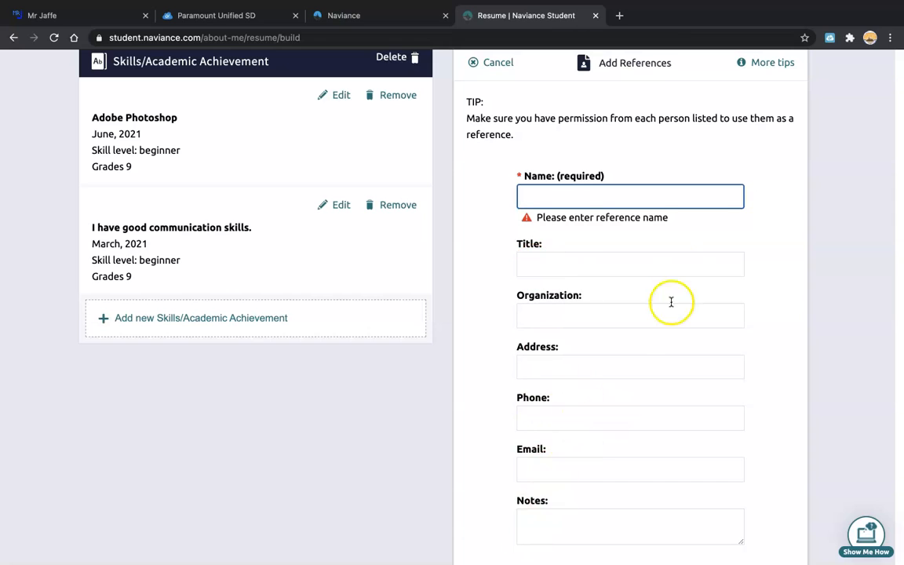
pyautogui.click(507, 69)
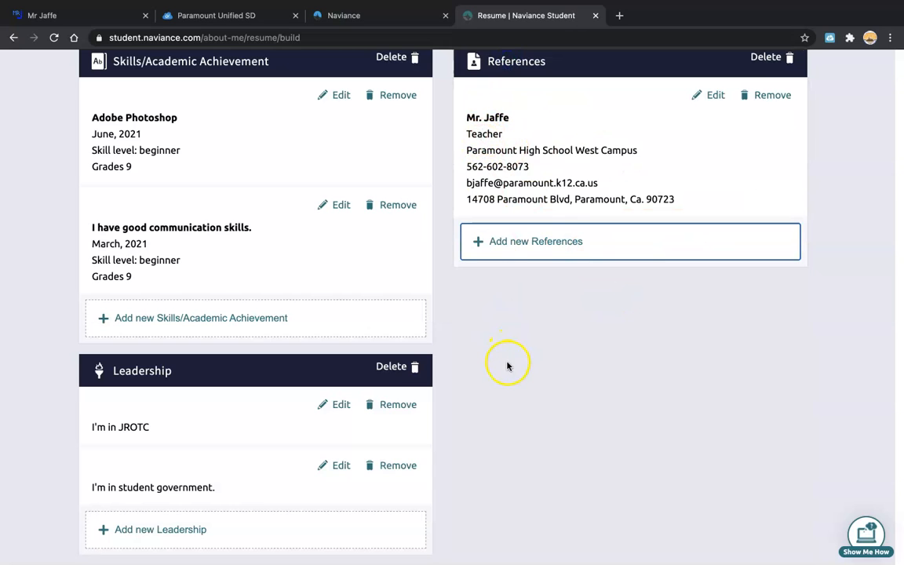
pyautogui.scroll(1, 507, 366)
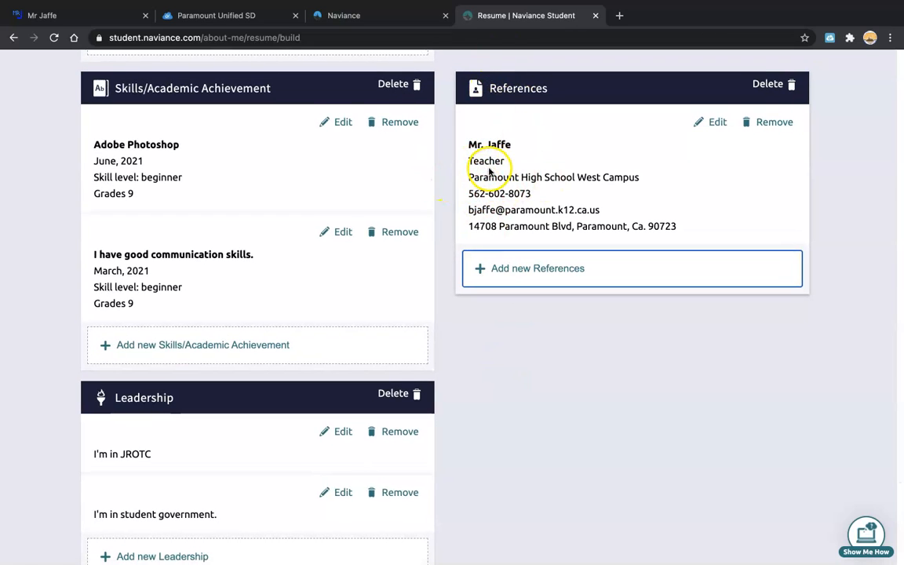
pyautogui.scroll(1, 502, 176)
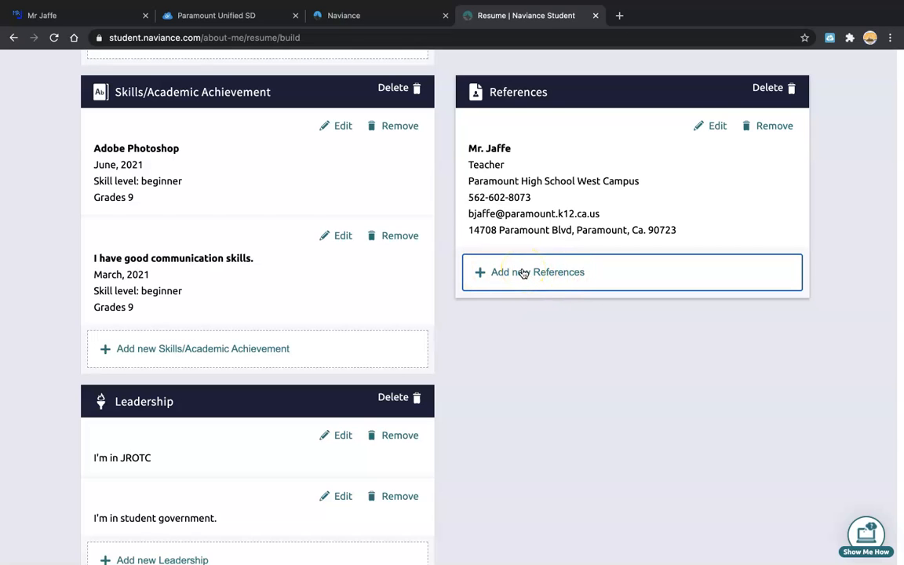
pyautogui.scroll(10, 523, 273)
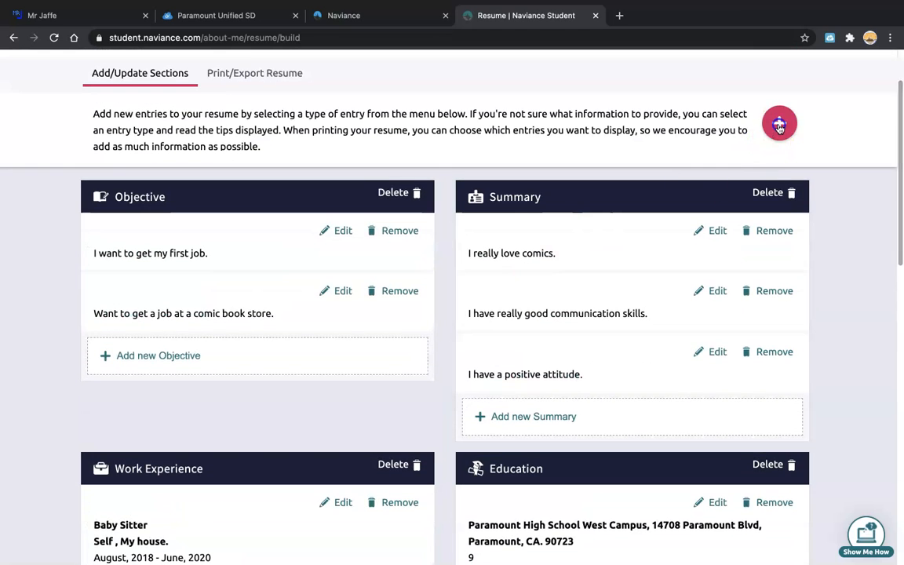
# Open the resume entry-type menu and dismiss it without choosing a type.
pyautogui.click(780, 125)
pyautogui.scroll(-3, 722, 384)
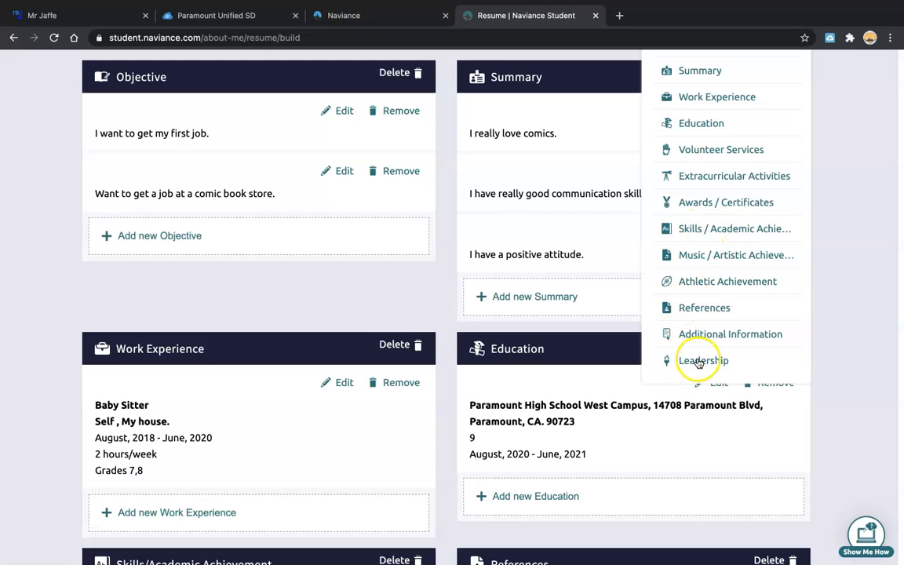
pyautogui.click(332, 292)
# Scroll through the saved resume sections, then switch to the Screencast-O-Matic recorder in the Dock.
pyautogui.scroll(-5, 333, 289)
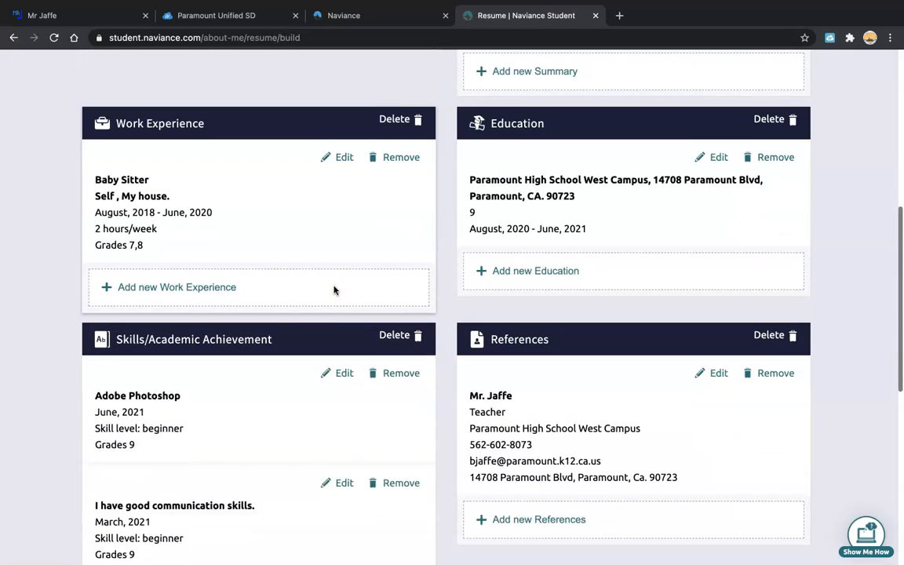
pyautogui.scroll(-3, 220, 277)
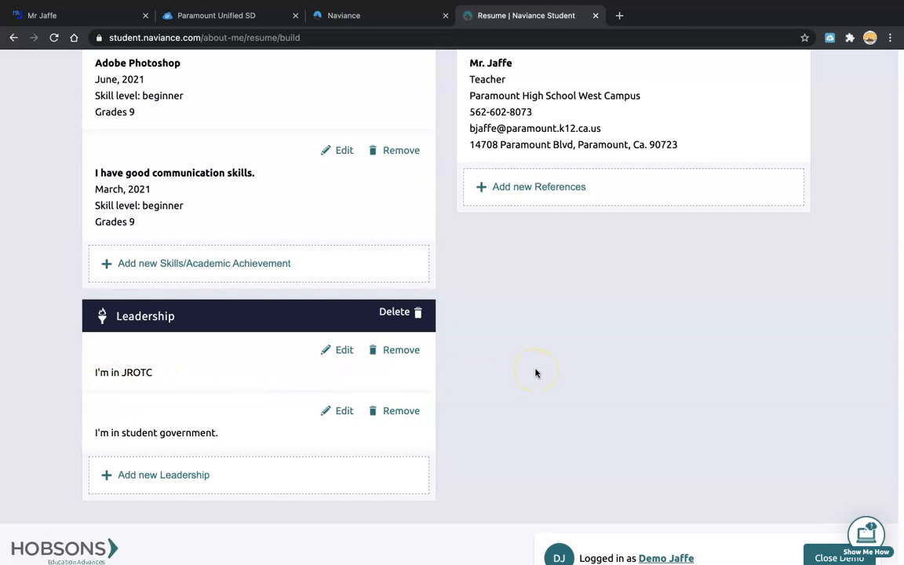
pyautogui.scroll(15, 533, 375)
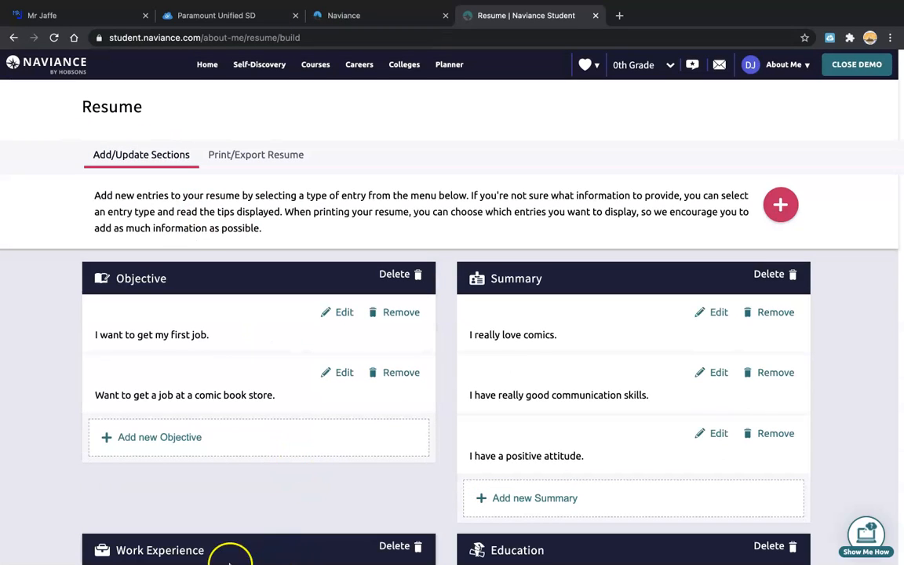
pyautogui.moveTo(210, 559)
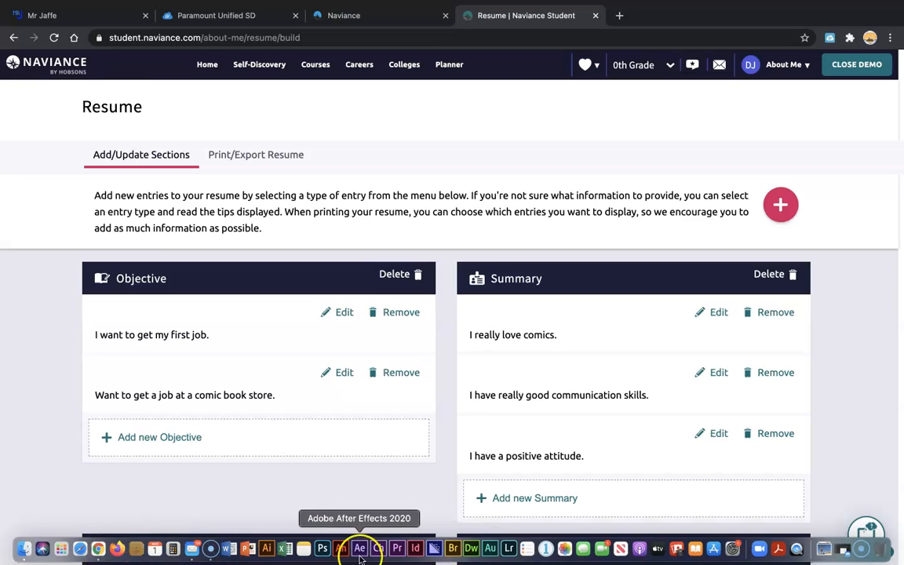
pyautogui.click(214, 549)
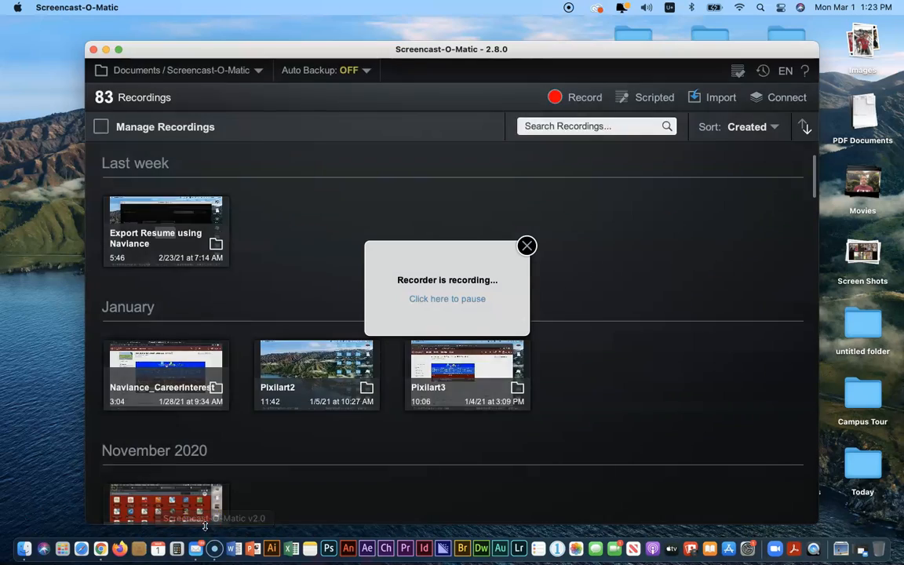